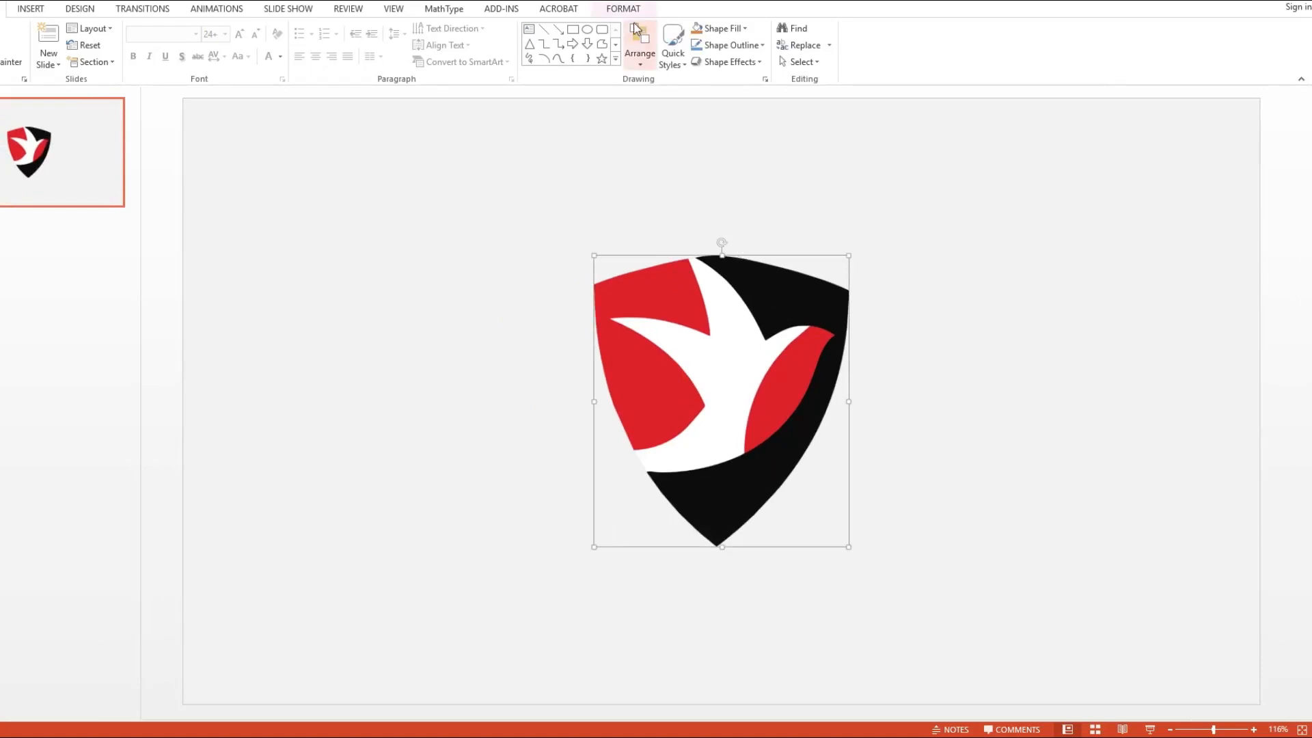
Step: Recolor the Cheltenham logo picture with the dark gold variation
{"action": "left_click", "coordinate": [632, 10]}
{"action": "left_click", "coordinate": [38, 68]}
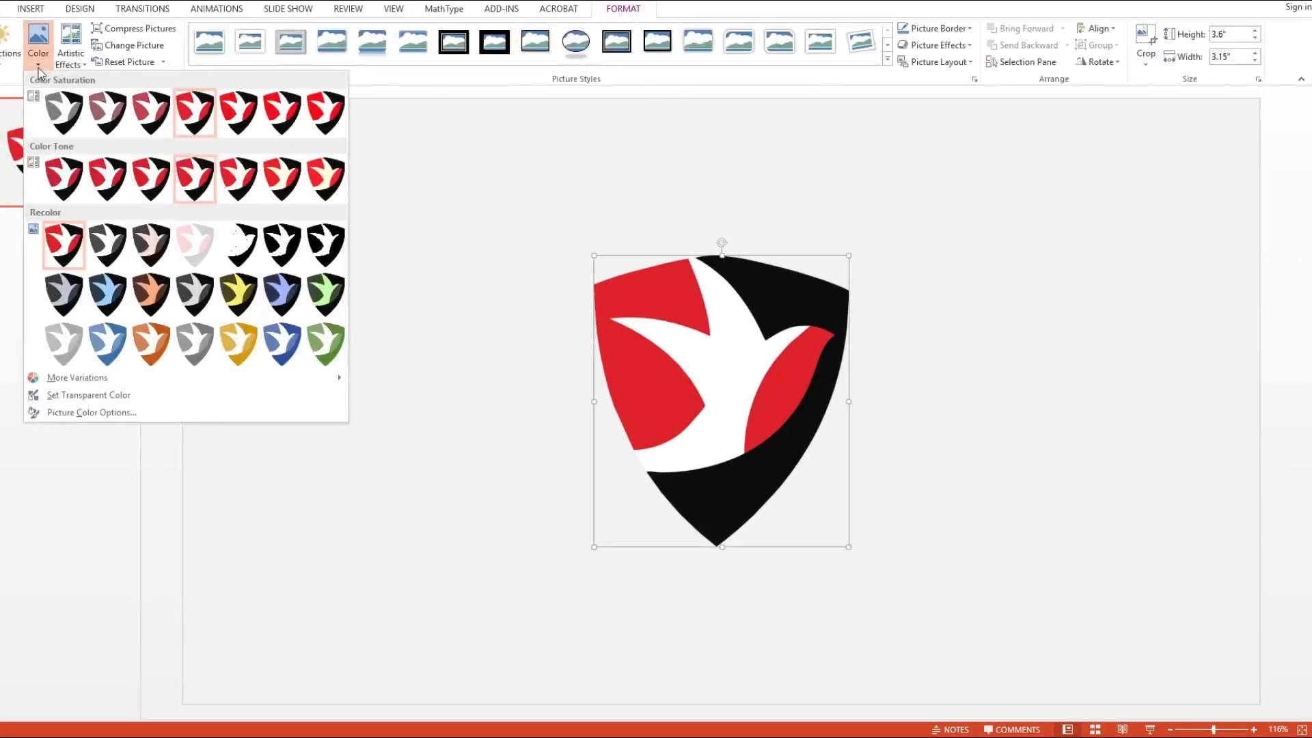
{"action": "left_click", "coordinate": [238, 303]}
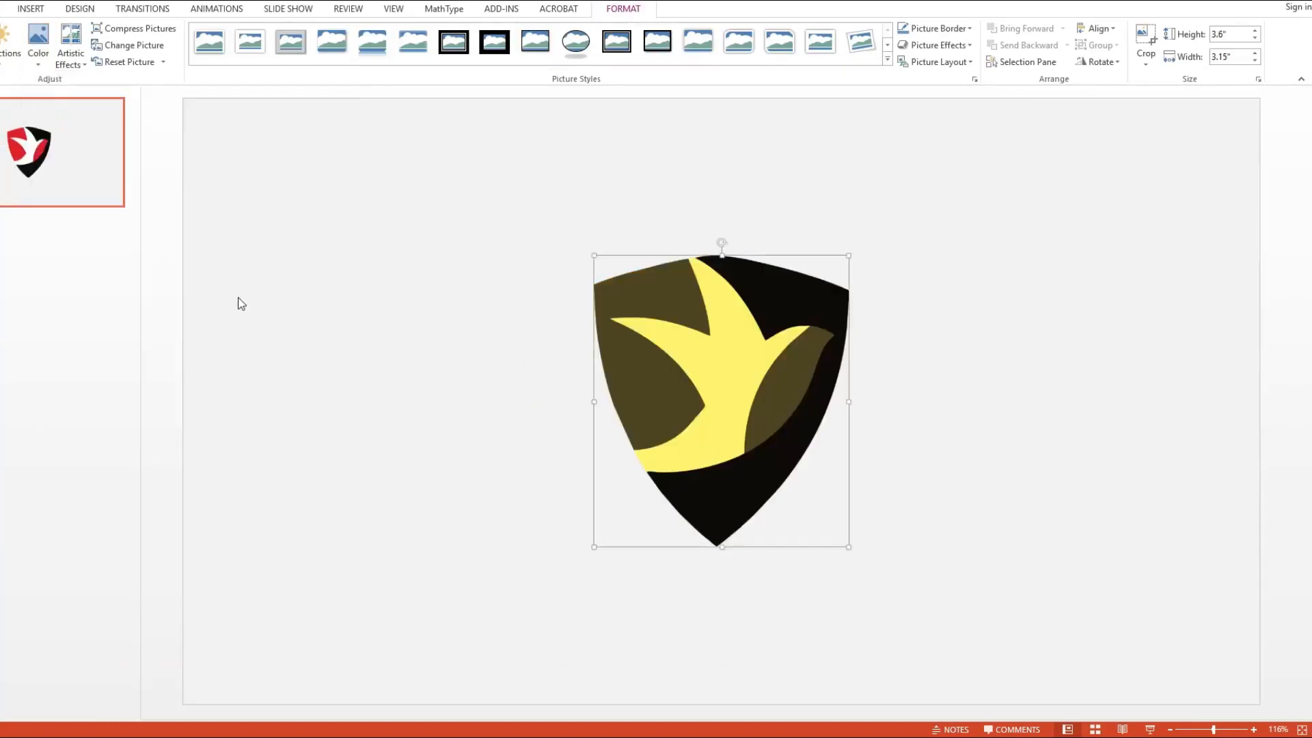
{"action": "left_click", "coordinate": [499, 231]}
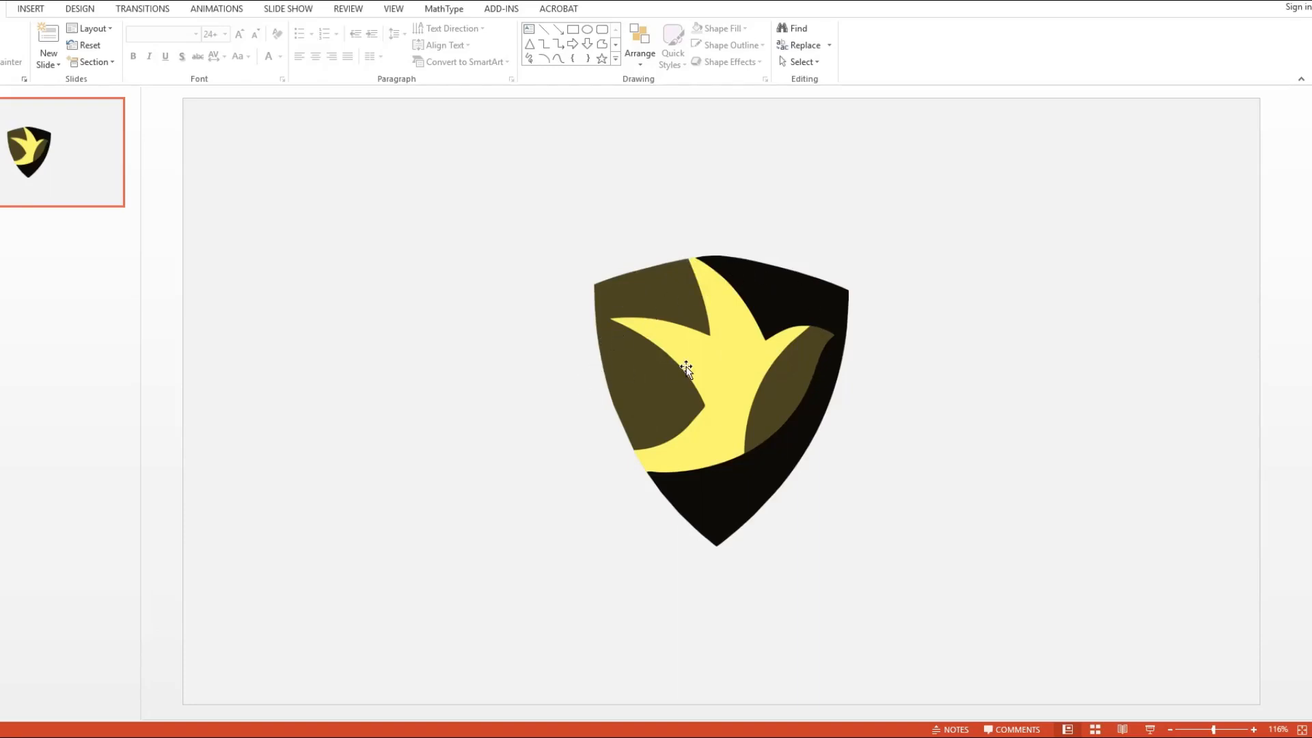
Step: Insert Perisai Cheltenham 1080px.png from the Bahan Cheltenham folder onto the slide, over the logo
{"action": "left_click", "coordinate": [79, 735]}
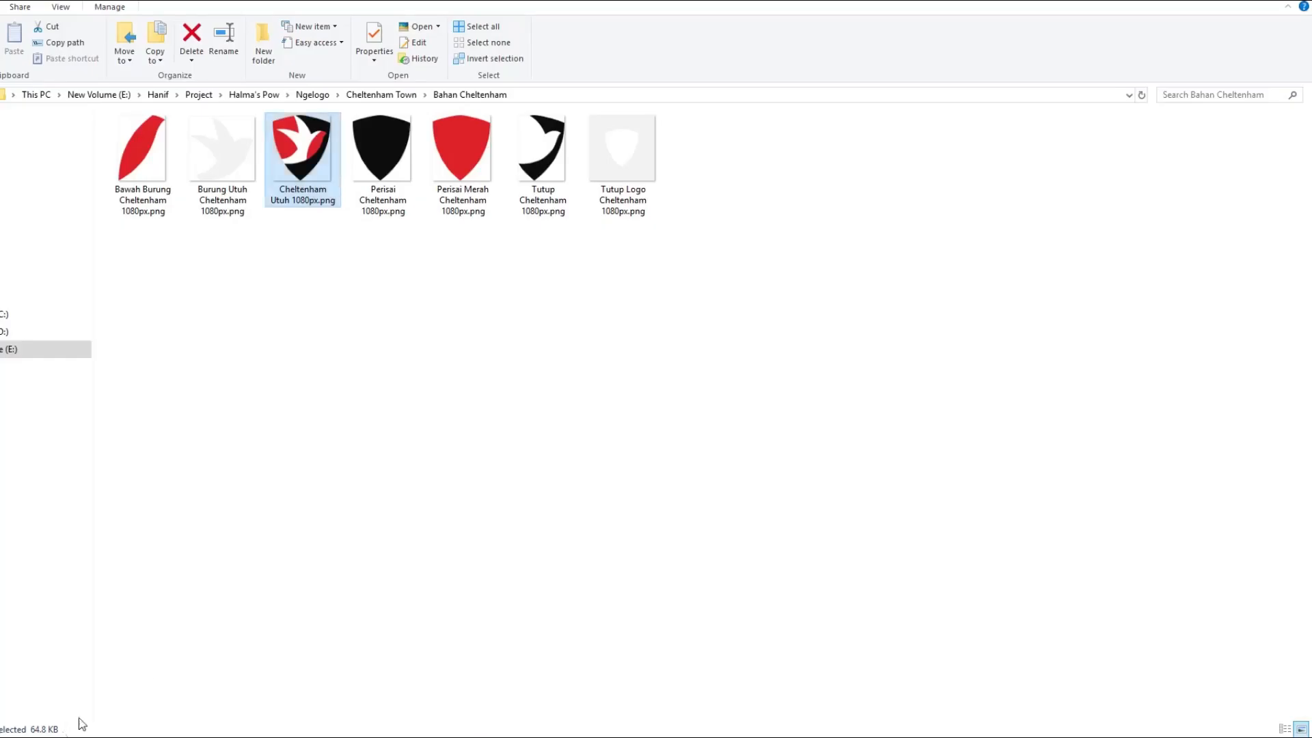
{"action": "left_click", "coordinate": [525, 419]}
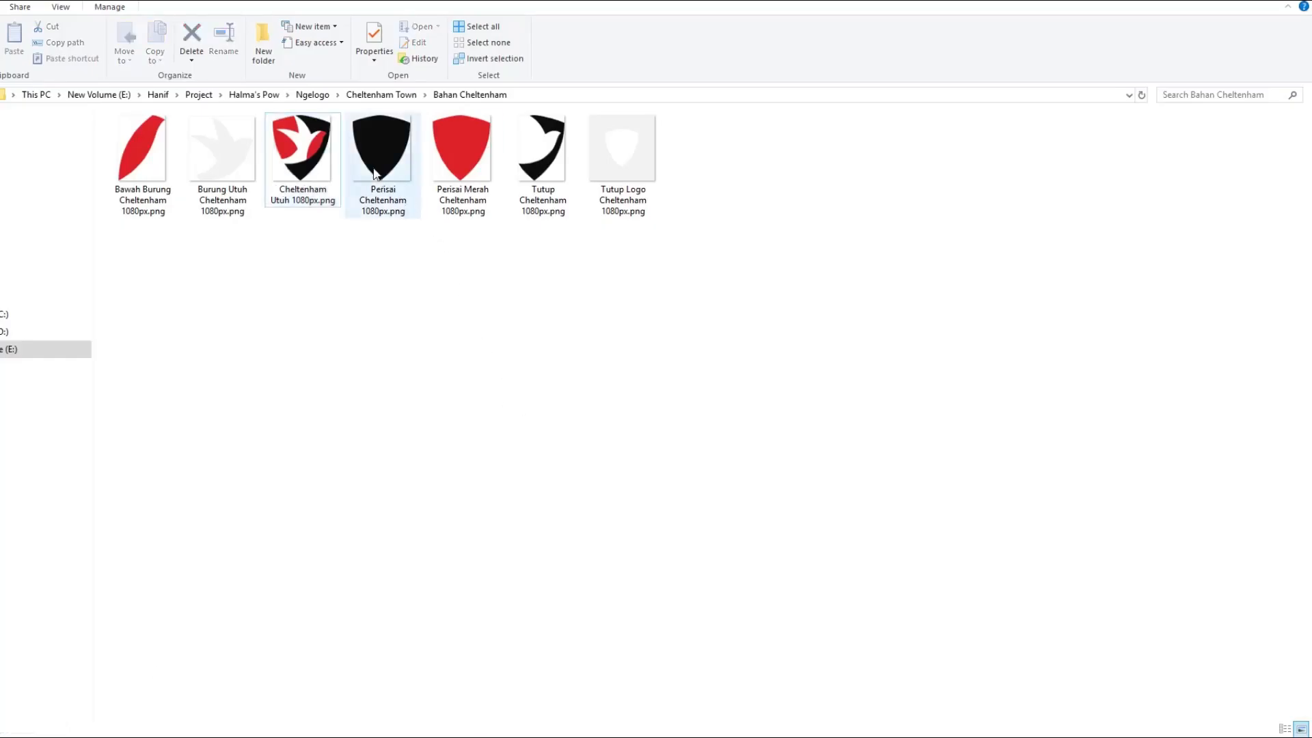
{"action": "left_click_drag", "start_coordinate": [375, 138], "coordinate": [717, 399]}
{"action": "left_click", "coordinate": [891, 304]}
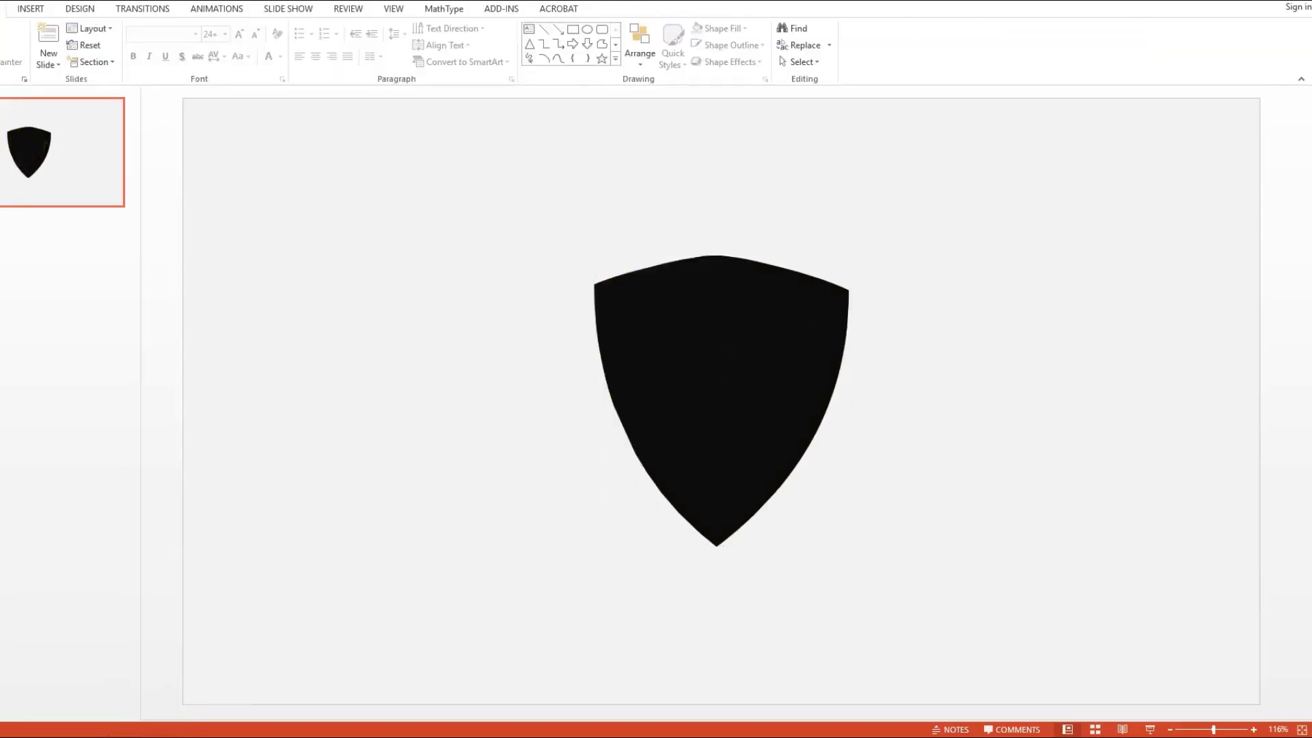
Step: Insert Perisai Merah Cheltenham 1080px.png onto the slide, over the black shield
{"action": "key", "text": "alt+Tab"}
{"action": "left_click_drag", "start_coordinate": [465, 153], "coordinate": [666, 462]}
{"action": "left_click", "coordinate": [548, 467]}
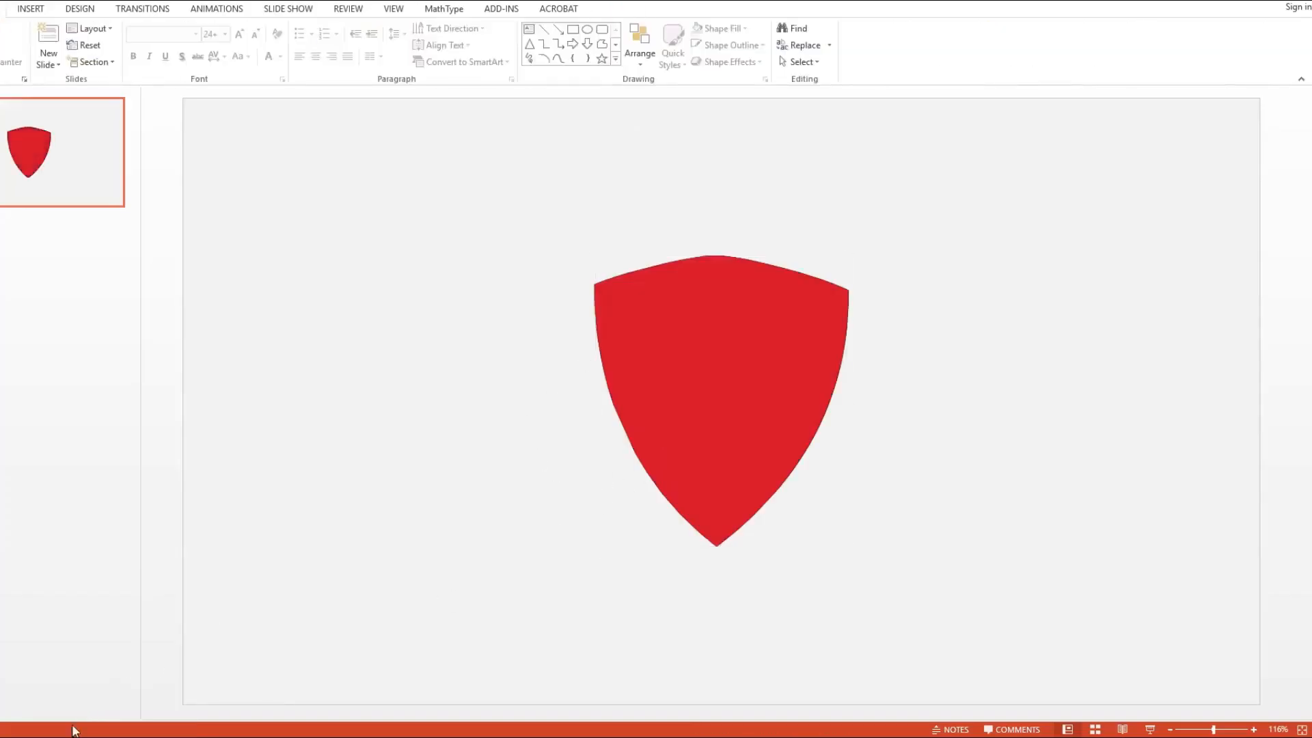
Step: Insert Tutup Cheltenham 1080px.png onto the slide and align it with the right edge of the red shield
{"action": "key", "text": "alt+Tab"}
{"action": "left_click", "coordinate": [546, 189]}
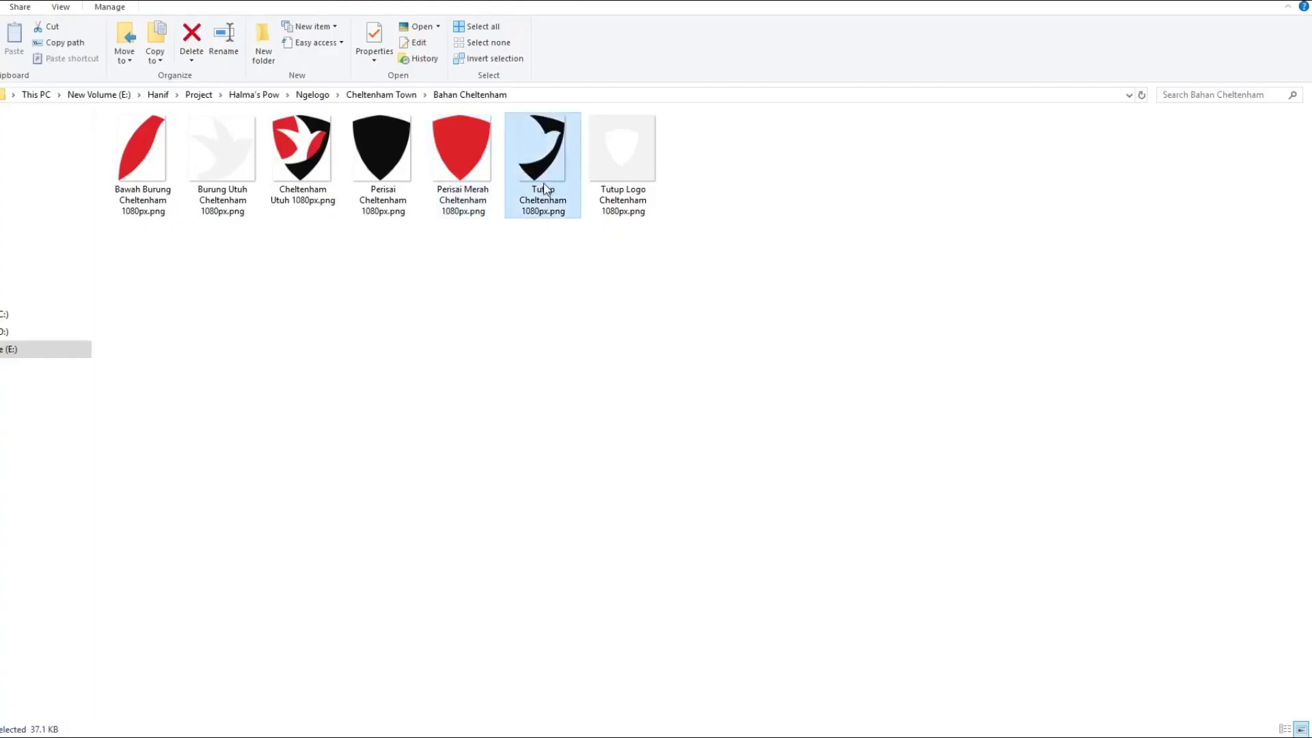
{"action": "left_click_drag", "start_coordinate": [546, 189], "coordinate": [710, 389]}
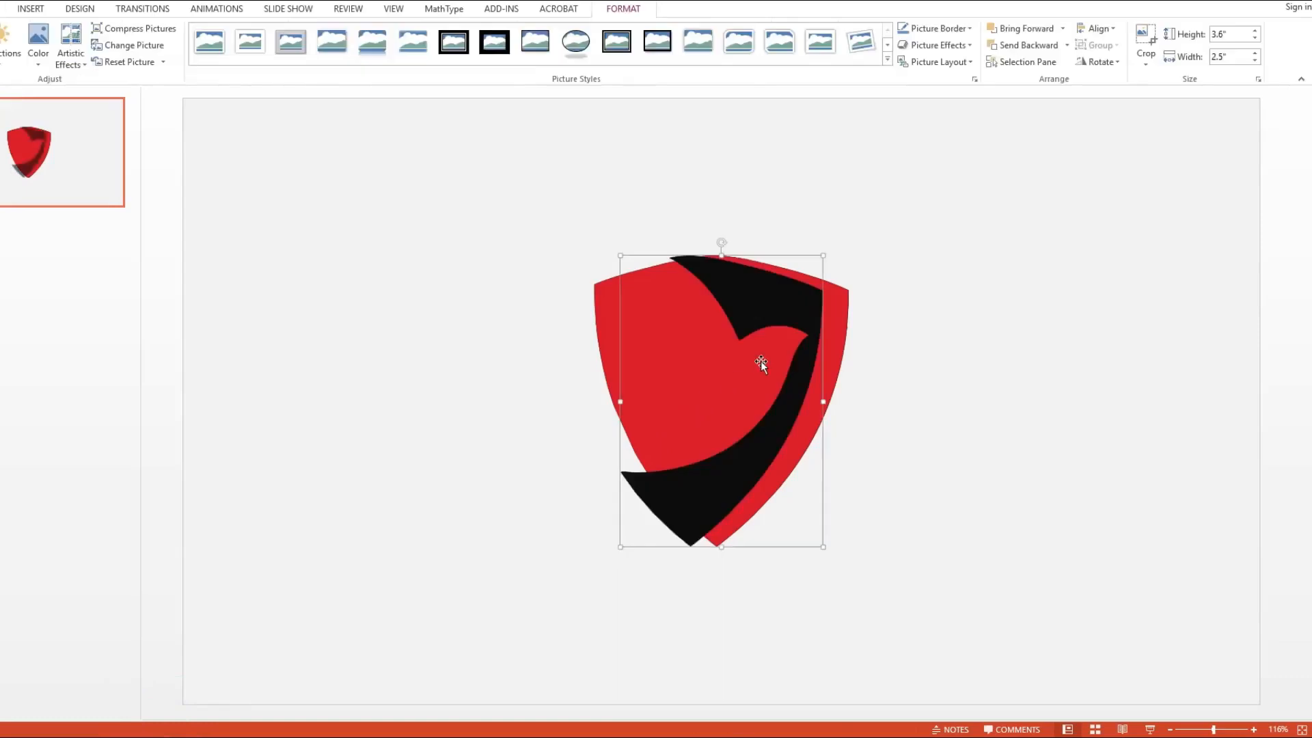
{"action": "left_click_drag", "start_coordinate": [809, 320], "coordinate": [837, 313]}
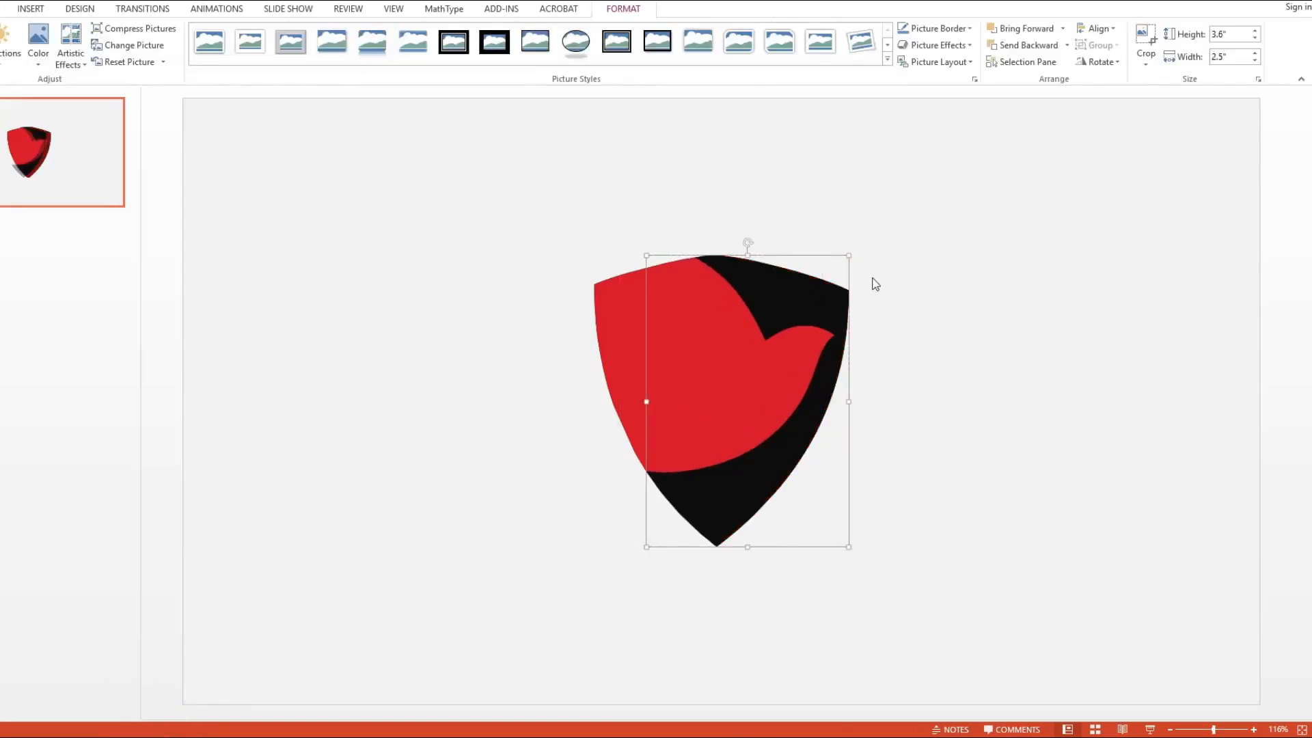
{"action": "left_click", "coordinate": [879, 281]}
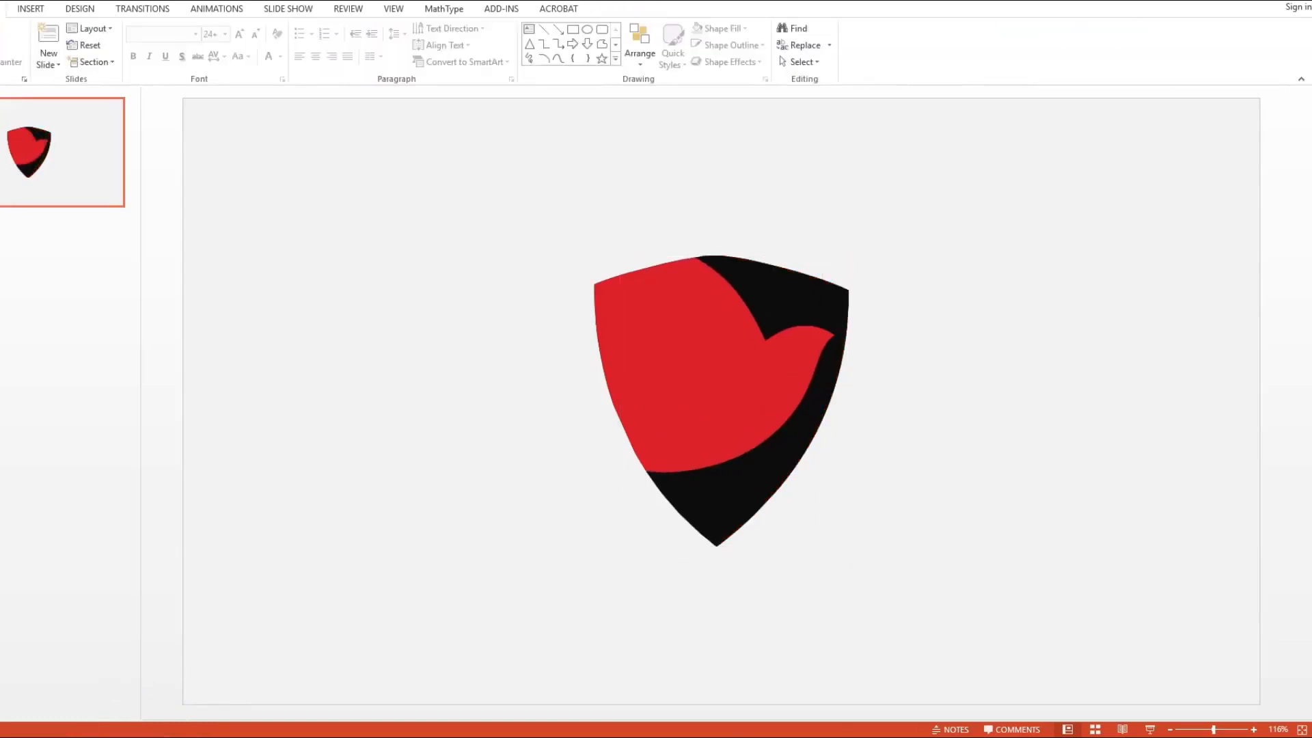
Step: Insert Burung Utuh Cheltenham 1080px.png onto the slide, placing the bird over the shield
{"action": "left_click", "coordinate": [55, 724]}
{"action": "left_click", "coordinate": [334, 456]}
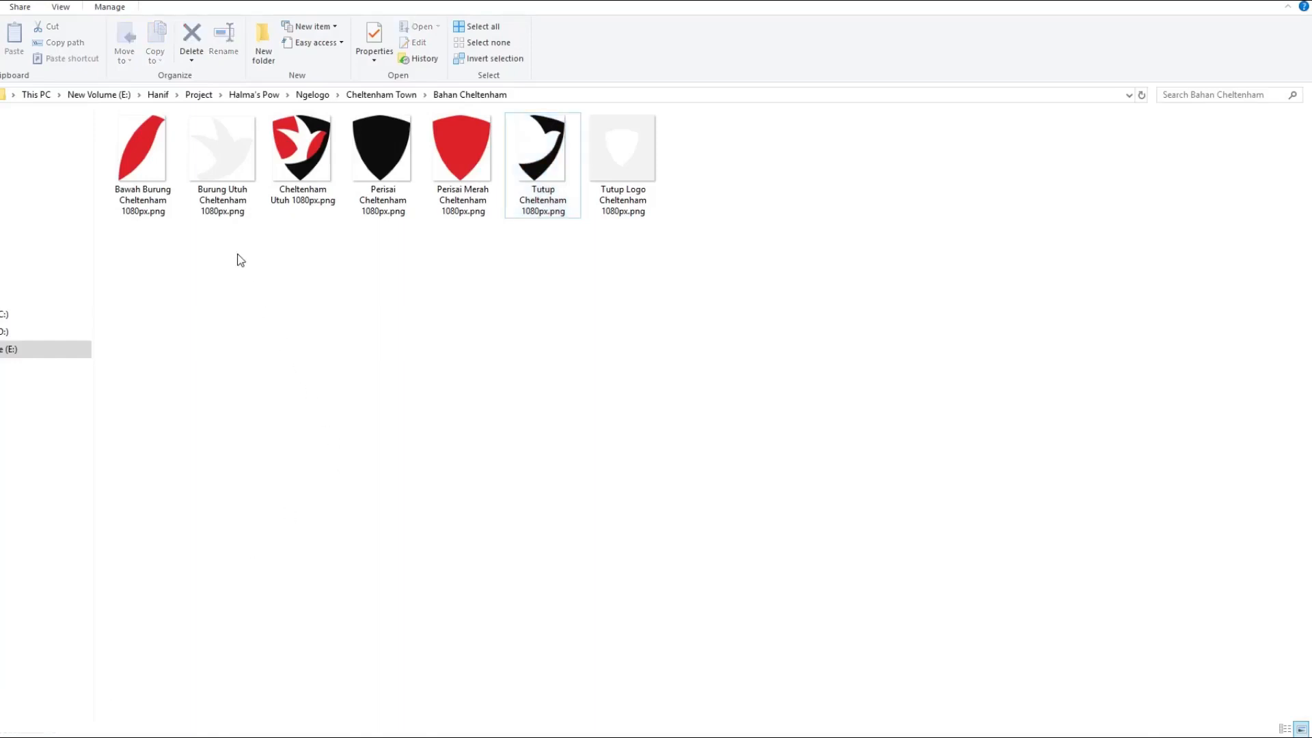
{"action": "left_click", "coordinate": [219, 191]}
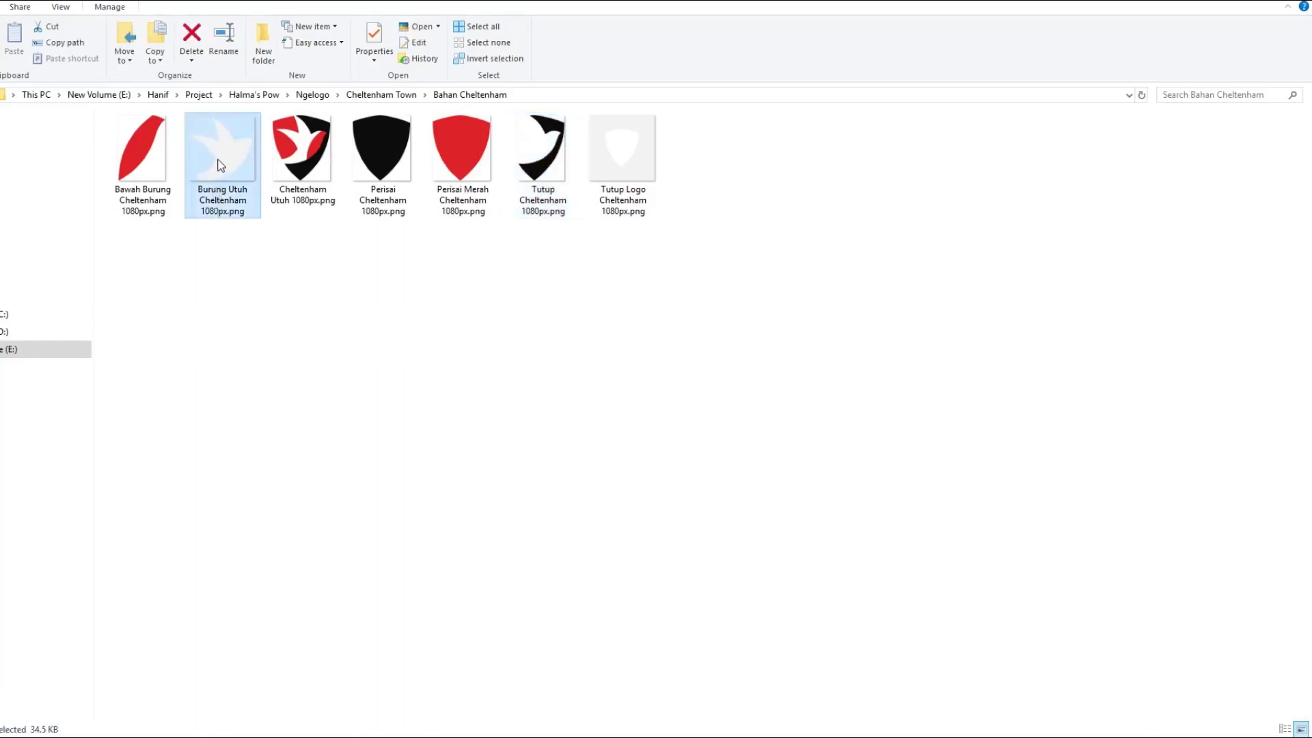
{"action": "left_click_drag", "start_coordinate": [221, 165], "coordinate": [746, 355]}
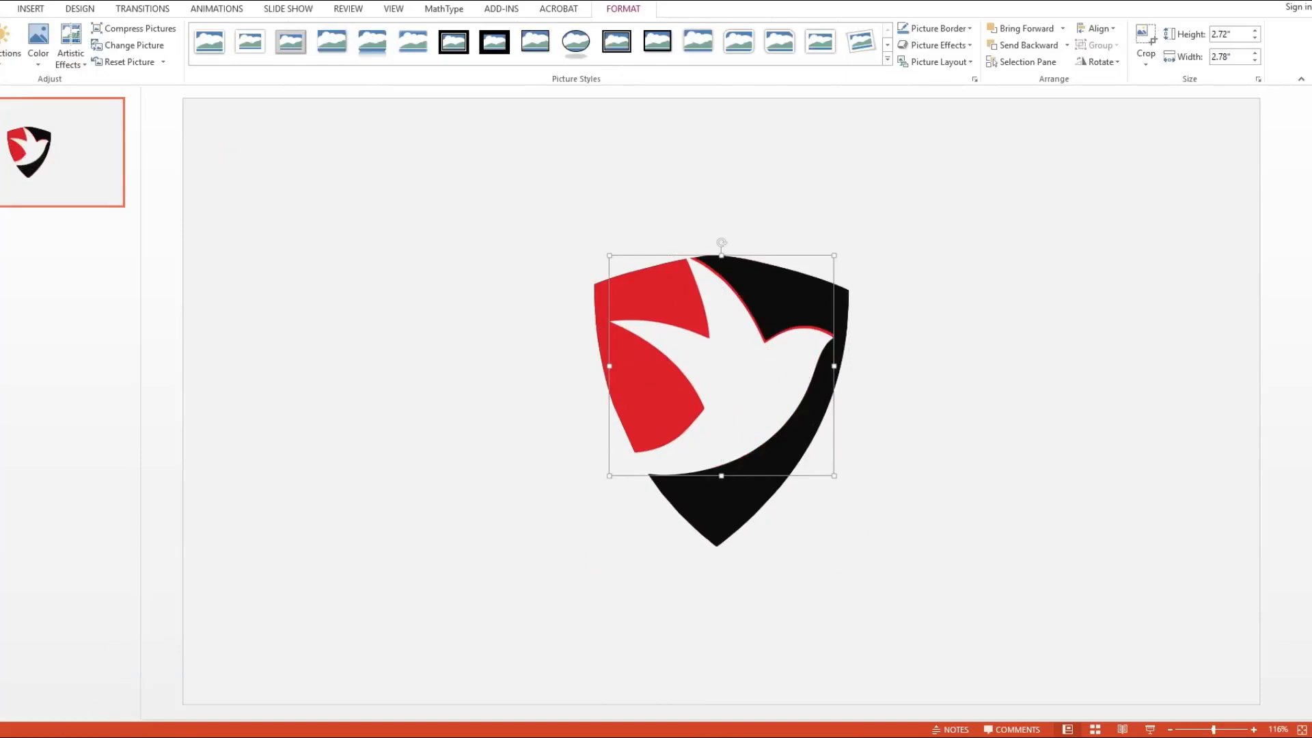
Step: Insert Bawah Burung Cheltenham 1080px.png onto the slide, placing the red piece over the bird's right side
{"action": "left_click", "coordinate": [58, 736]}
{"action": "left_click", "coordinate": [141, 196]}
{"action": "left_click_drag", "start_coordinate": [141, 196], "coordinate": [797, 368]}
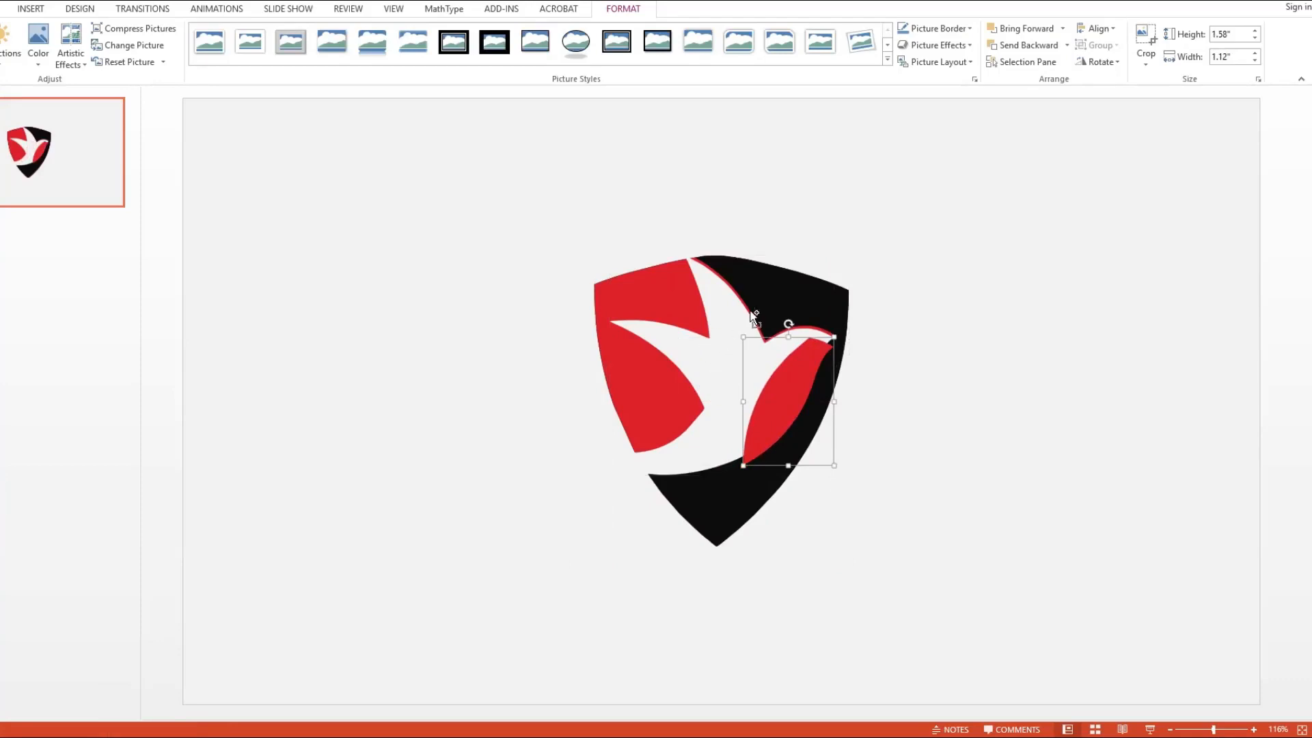
Step: Move the bird picture up and slightly right so its outline meets the edge of the black cover shape
{"action": "scroll", "coordinate": [751, 315], "scroll_direction": "up", "scroll_amount": 10}
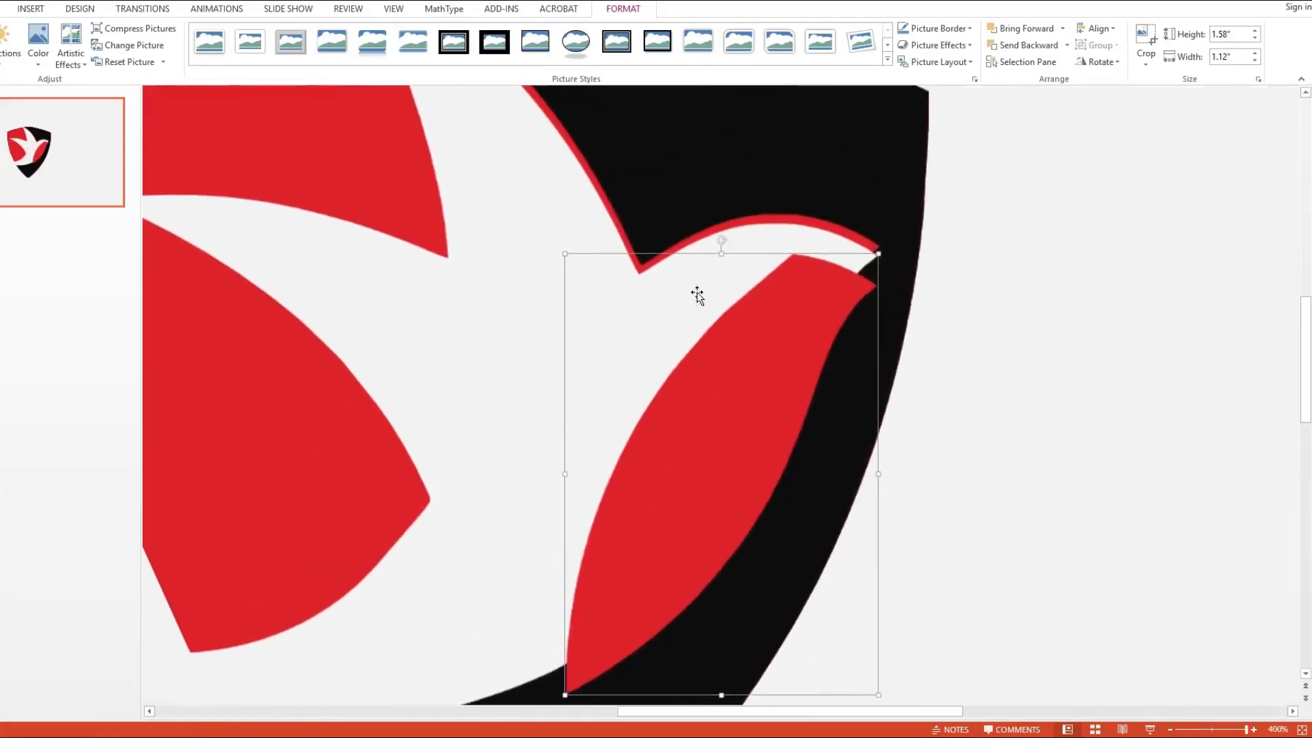
{"action": "left_click_drag", "start_coordinate": [598, 280], "coordinate": [544, 245]}
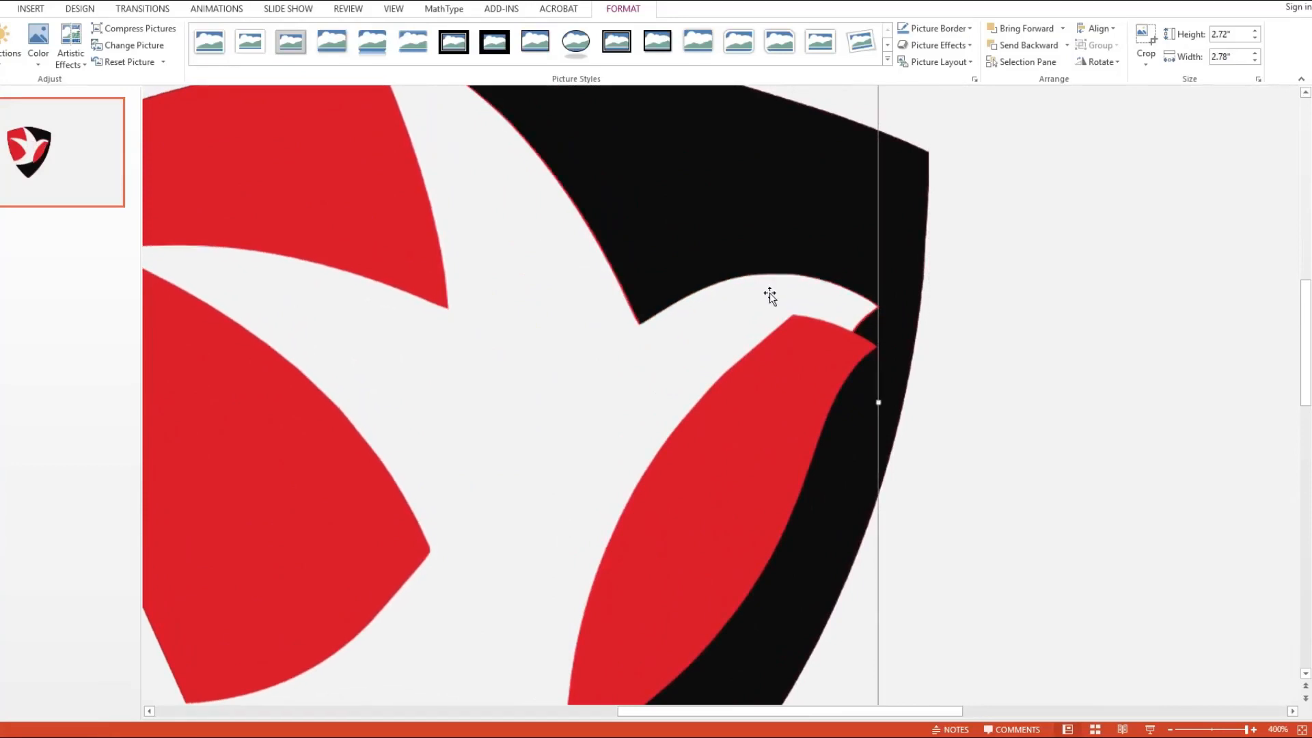
{"action": "key", "text": "ctrl+Right"}
{"action": "key", "text": "ctrl+Right"}
{"action": "key", "text": "ctrl+Right"}
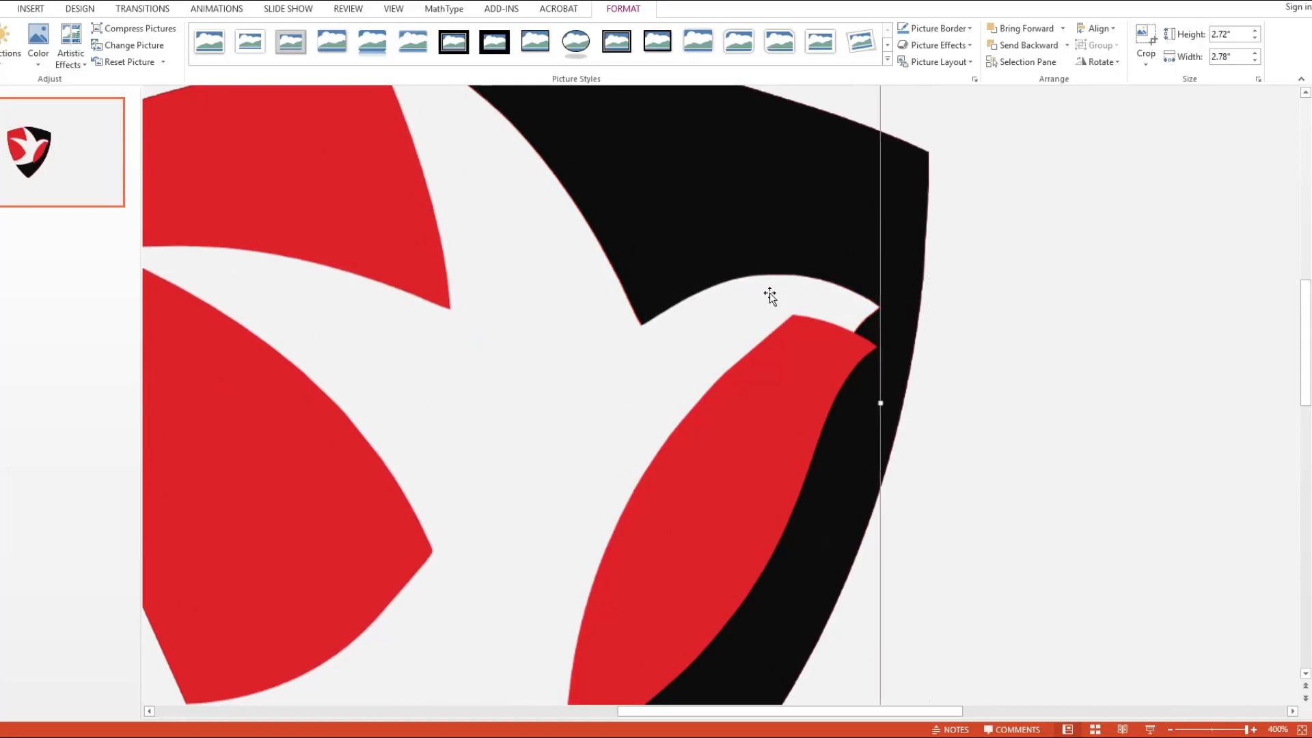
{"action": "key", "text": "ctrl+Right"}
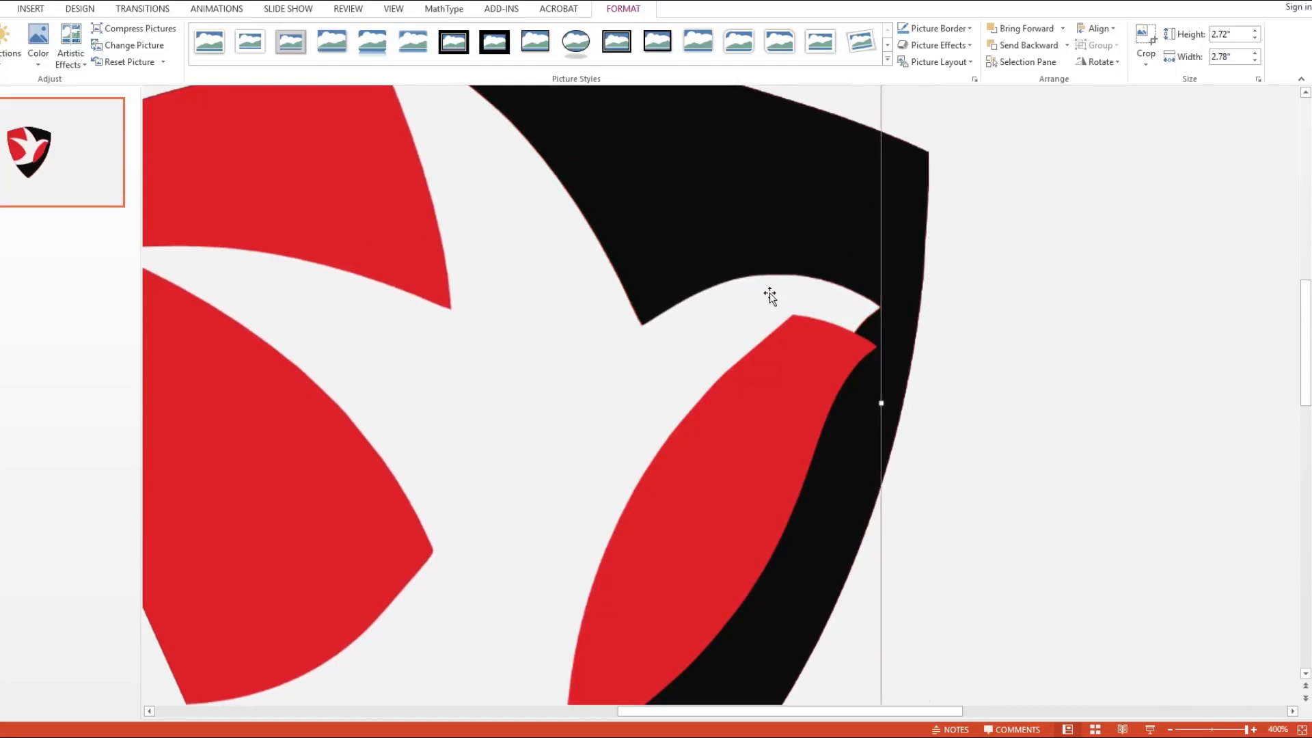
Step: Move the red under-bird piece up so its upper edge and tip line up with the bird's head
{"action": "left_click", "coordinate": [790, 367]}
{"action": "left_click_drag", "start_coordinate": [791, 367], "coordinate": [793, 327]}
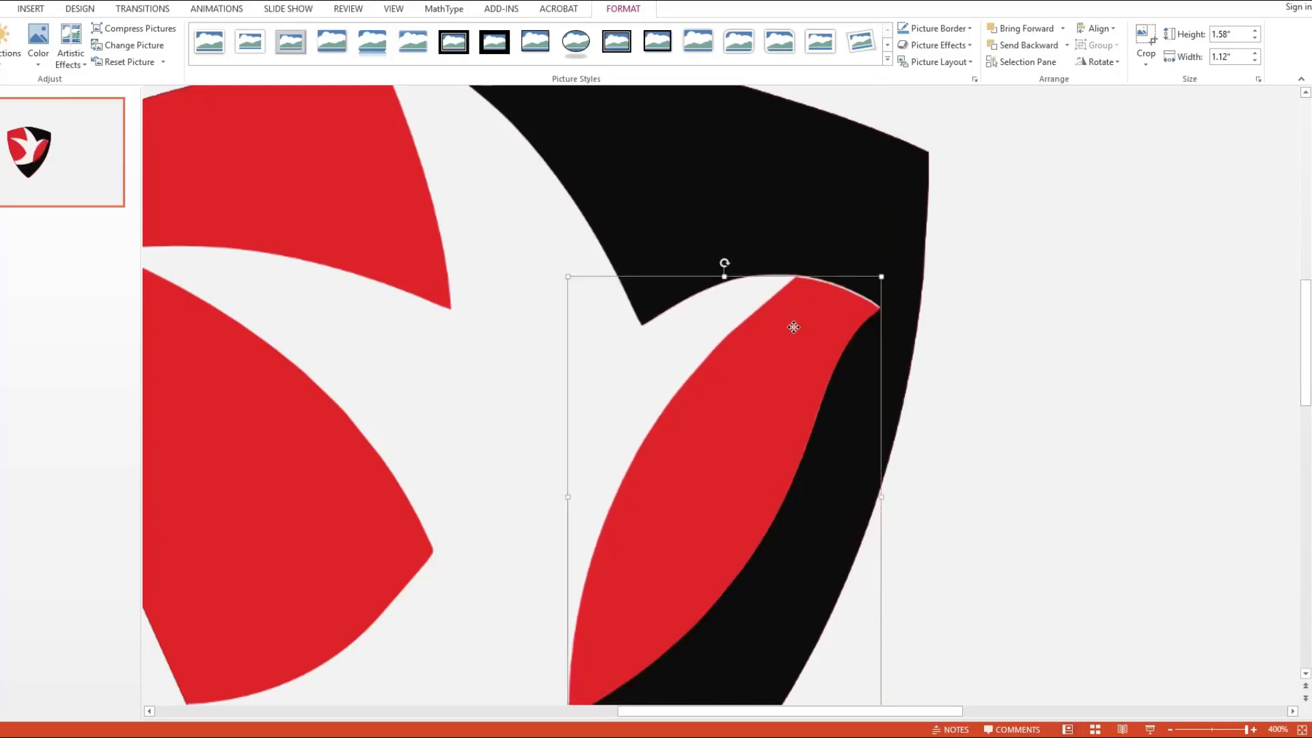
{"action": "key", "text": "ctrl+Up"}
{"action": "key", "text": "ctrl+Up"}
{"action": "key", "text": "ctrl+Up"}
{"action": "key", "text": "ctrl+Down"}
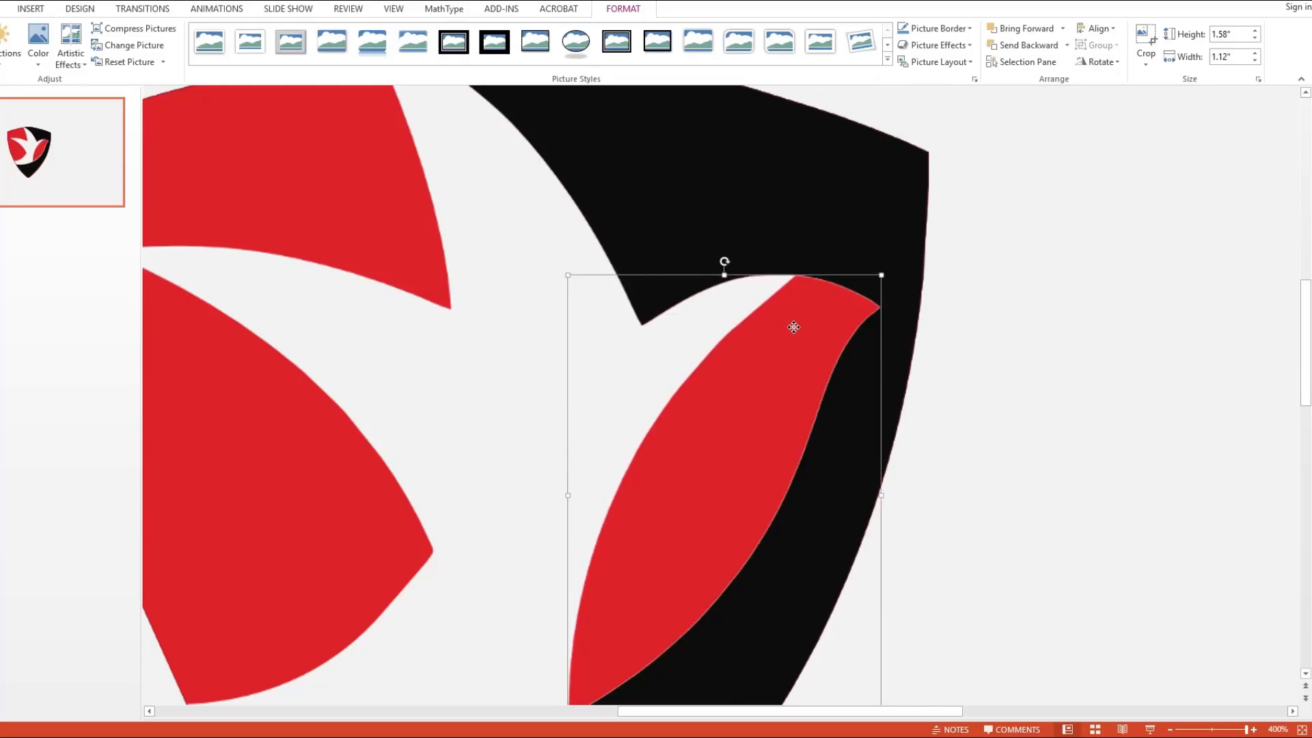
{"action": "scroll", "coordinate": [793, 327], "scroll_direction": "down", "scroll_amount": 10}
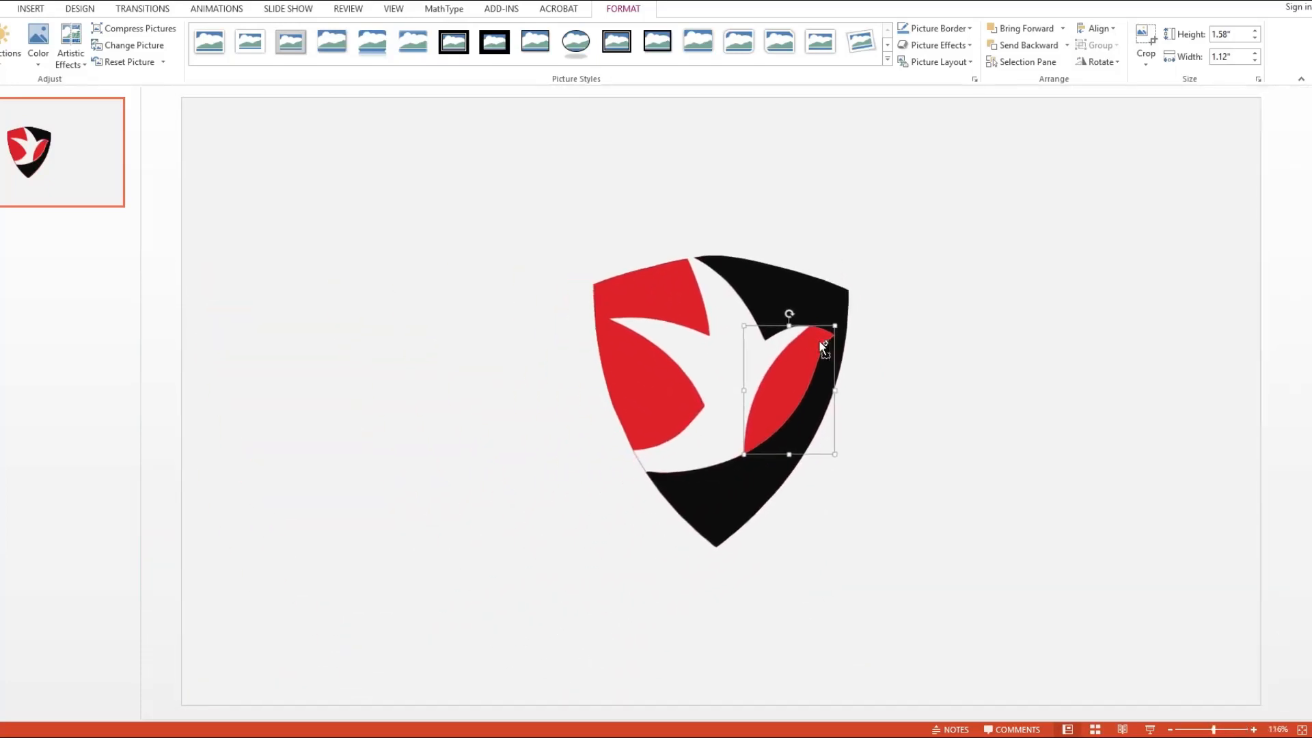
{"action": "scroll", "coordinate": [822, 345], "scroll_direction": "down", "scroll_amount": 2}
{"action": "left_click", "coordinate": [864, 334]}
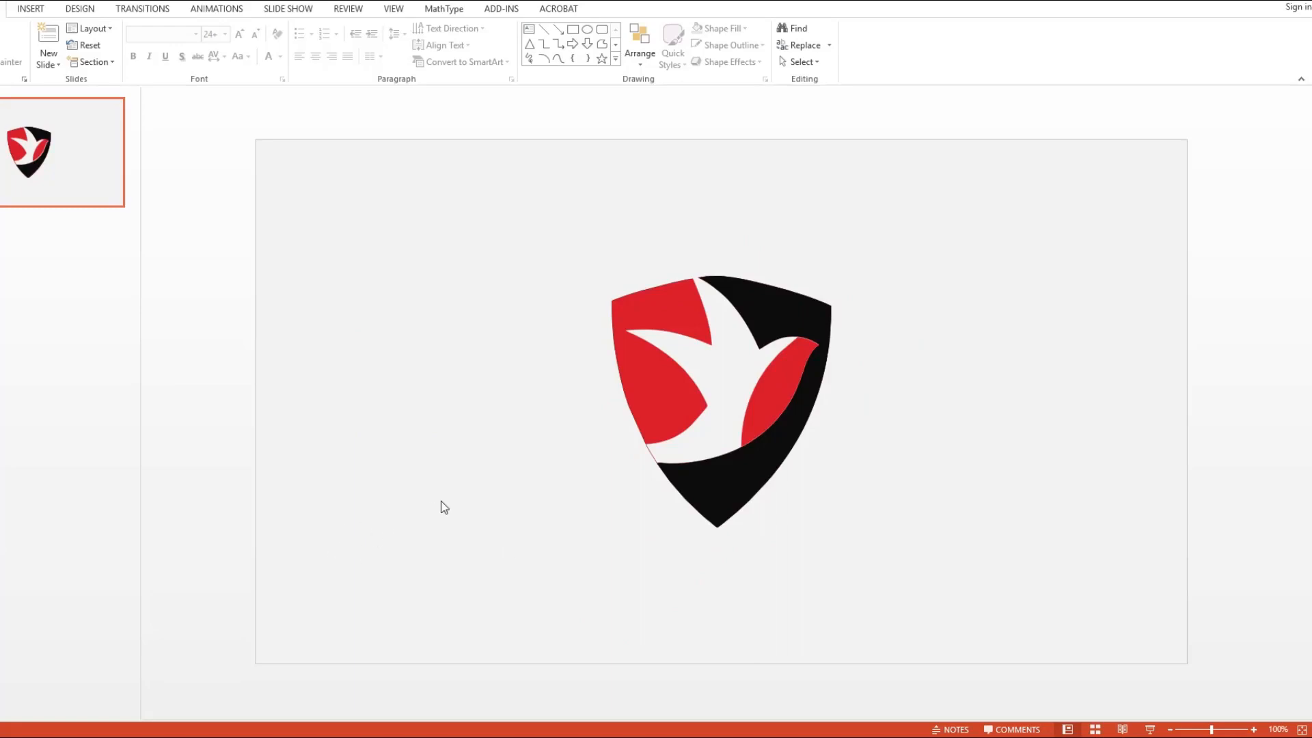
Step: Insert Tutup Logo Cheltenham 1080px.png onto the slide so its shield-shaped opening frames the logo
{"action": "scroll", "coordinate": [443, 507], "scroll_direction": "up", "scroll_amount": 2}
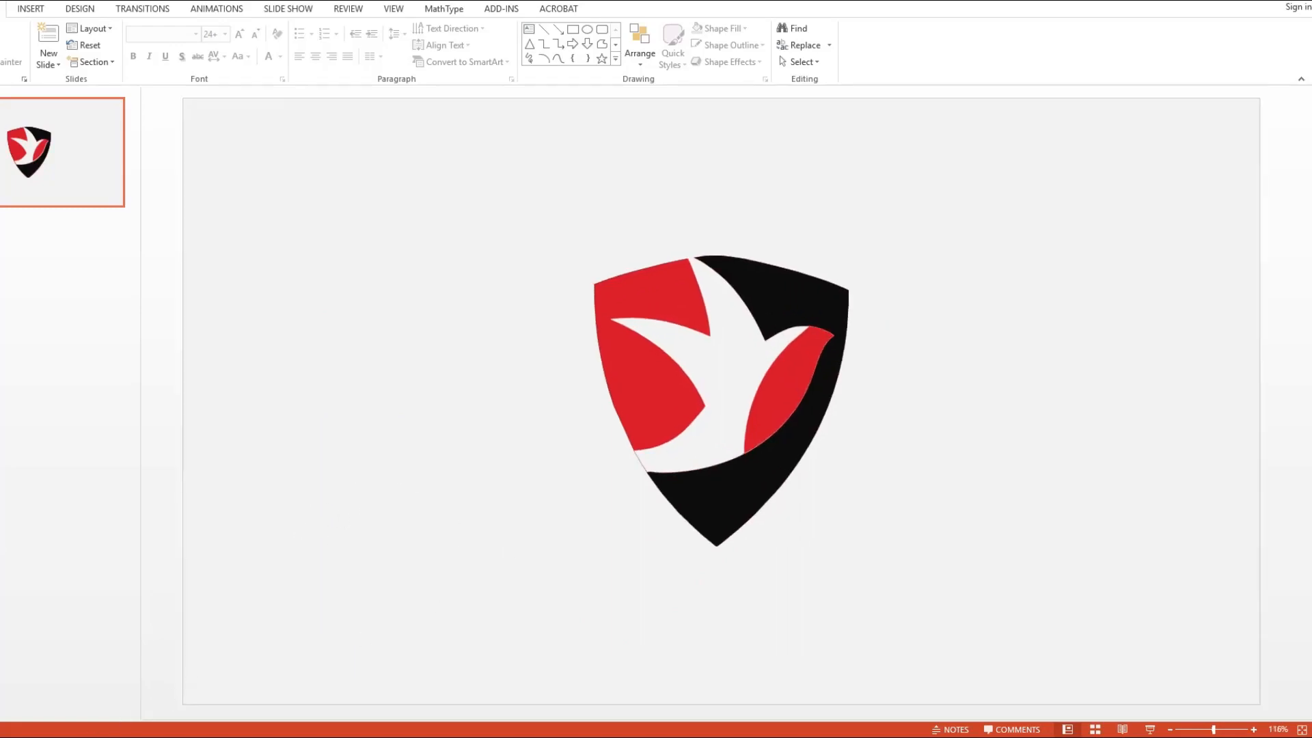
{"action": "key", "text": "alt+Tab"}
{"action": "left_click", "coordinate": [601, 174]}
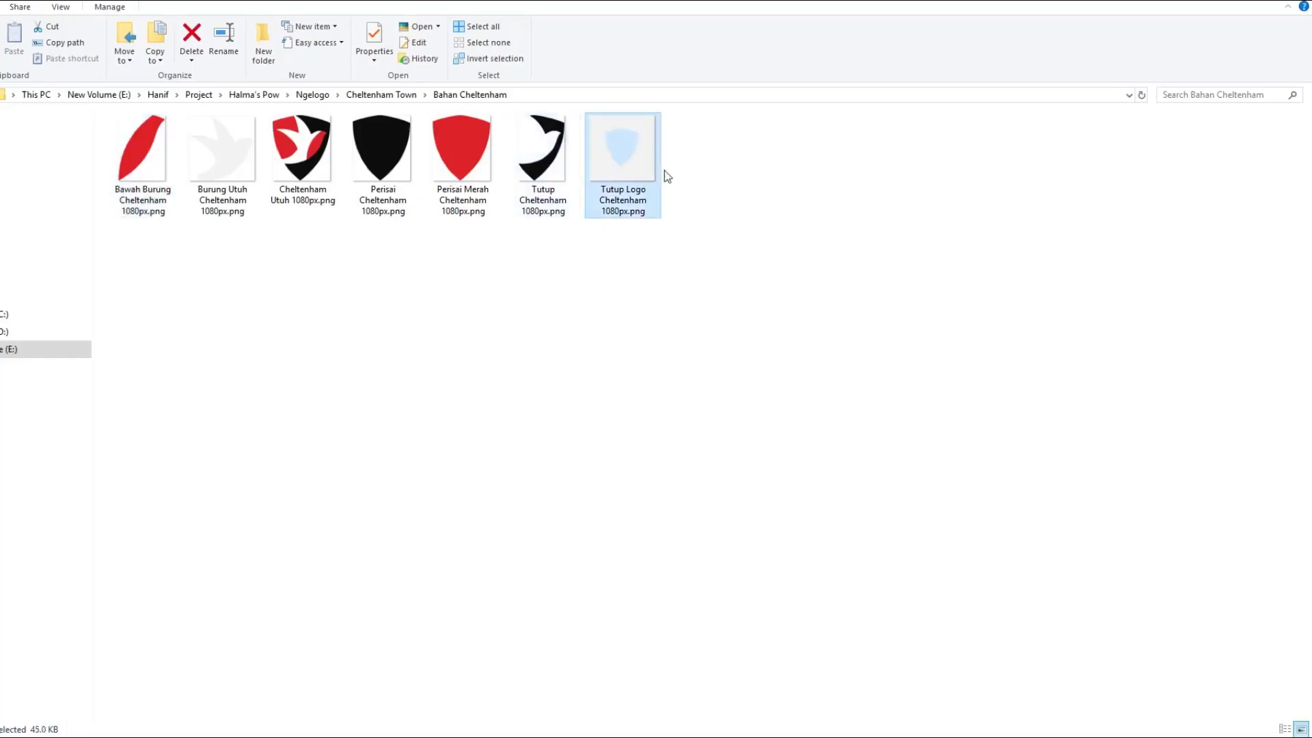
{"action": "left_click_drag", "start_coordinate": [649, 157], "coordinate": [701, 395]}
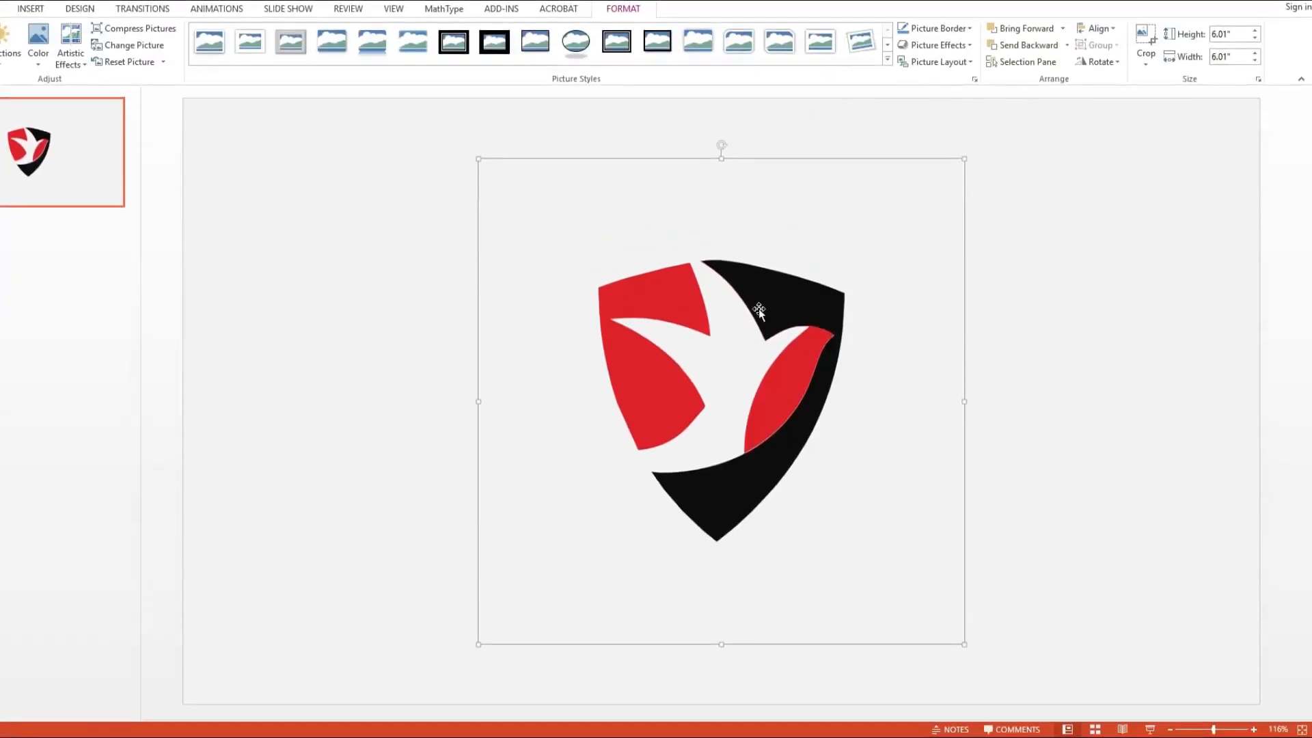
Step: List the slide's objects, rename the frame picture as Tutup Area, and send it to the back of the stacking order
{"action": "left_click", "coordinate": [1025, 62]}
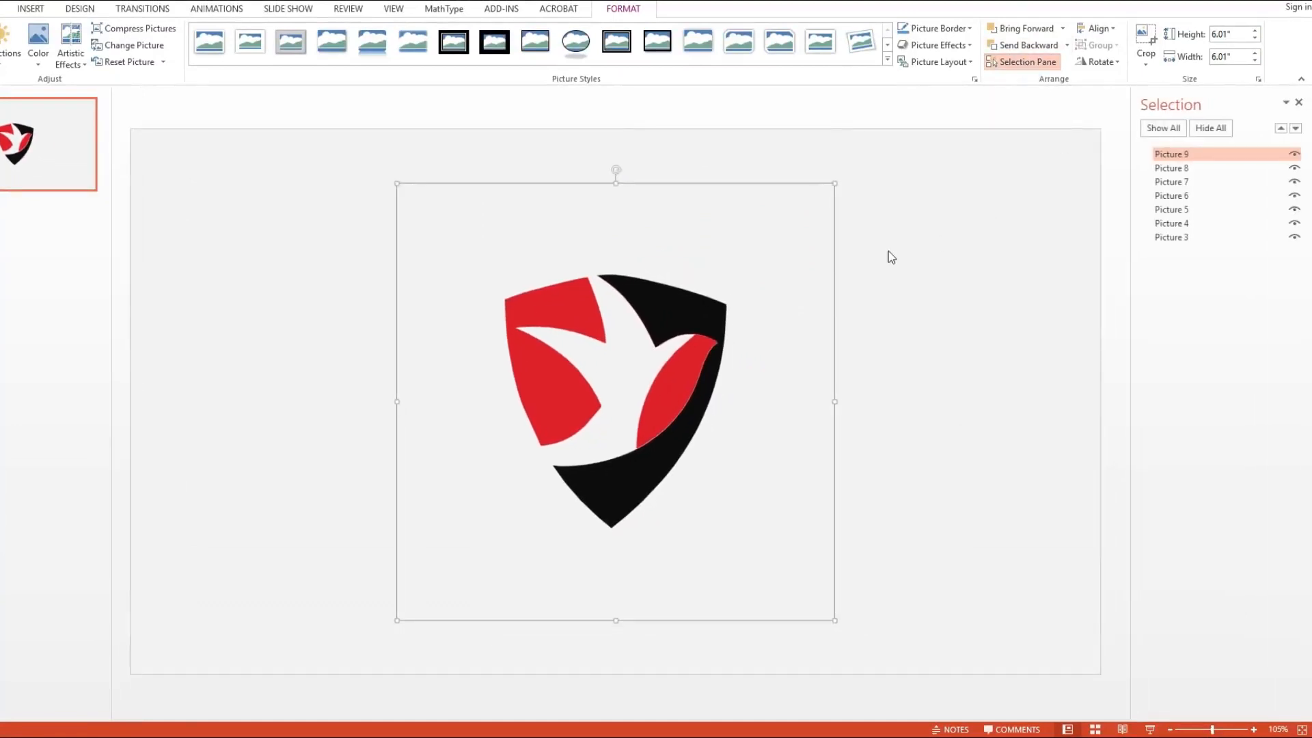
{"action": "left_click", "coordinate": [1173, 155]}
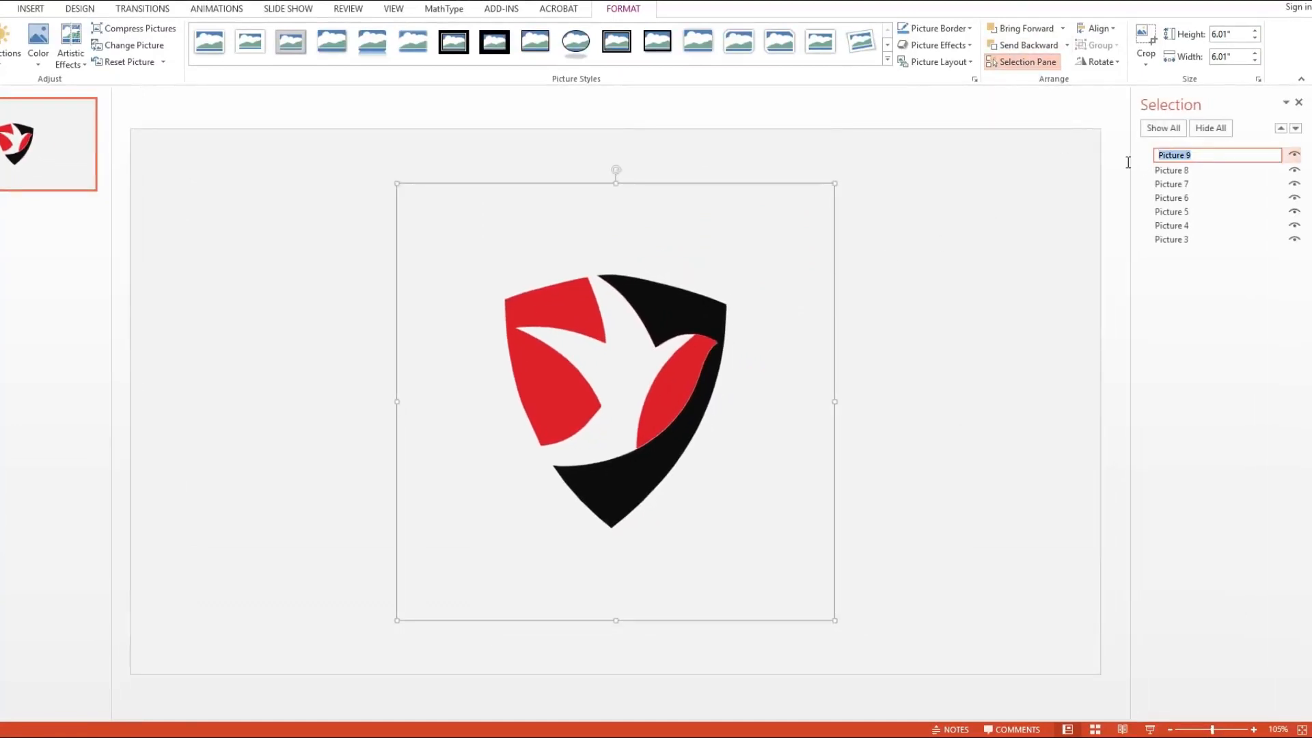
{"action": "type", "text": "Tutup Area"}
{"action": "key", "text": "Return"}
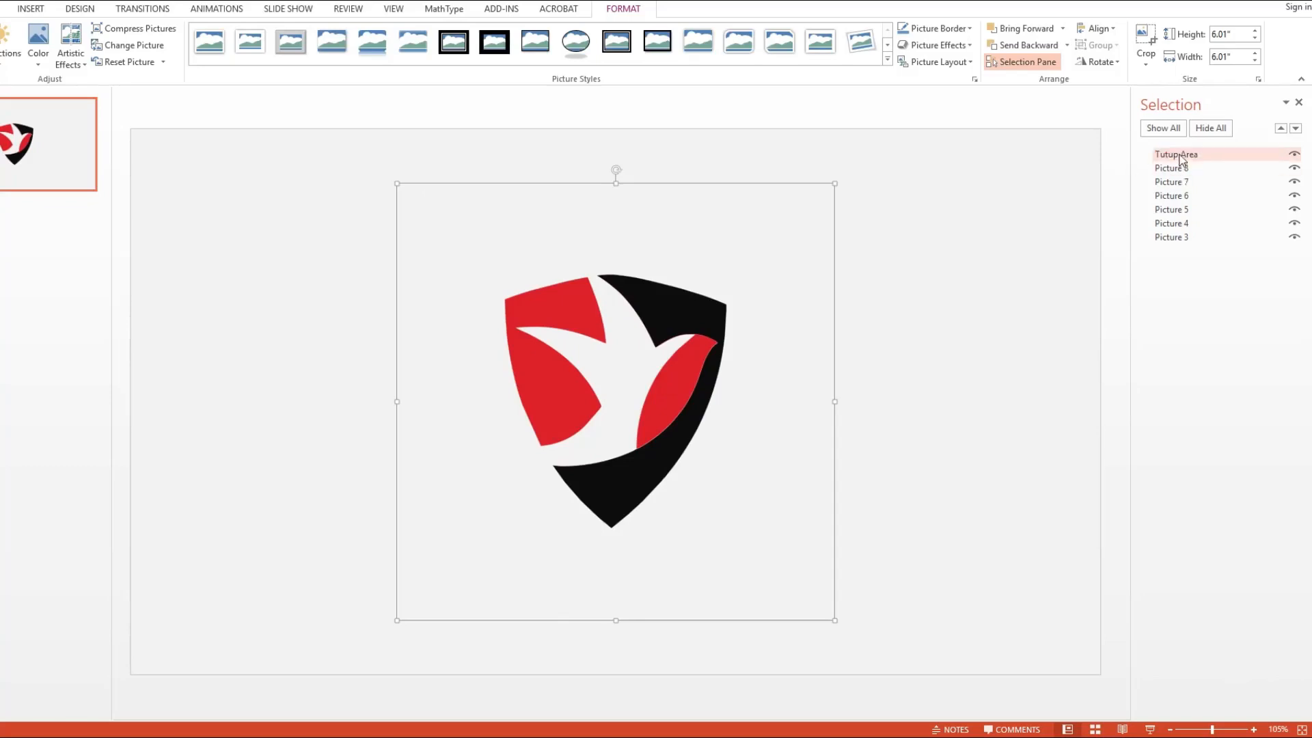
{"action": "left_click_drag", "start_coordinate": [1180, 163], "coordinate": [1179, 257]}
Step: Rename the red under-bird picture as Bawah Burung in the object list
{"action": "left_click", "coordinate": [1183, 155]}
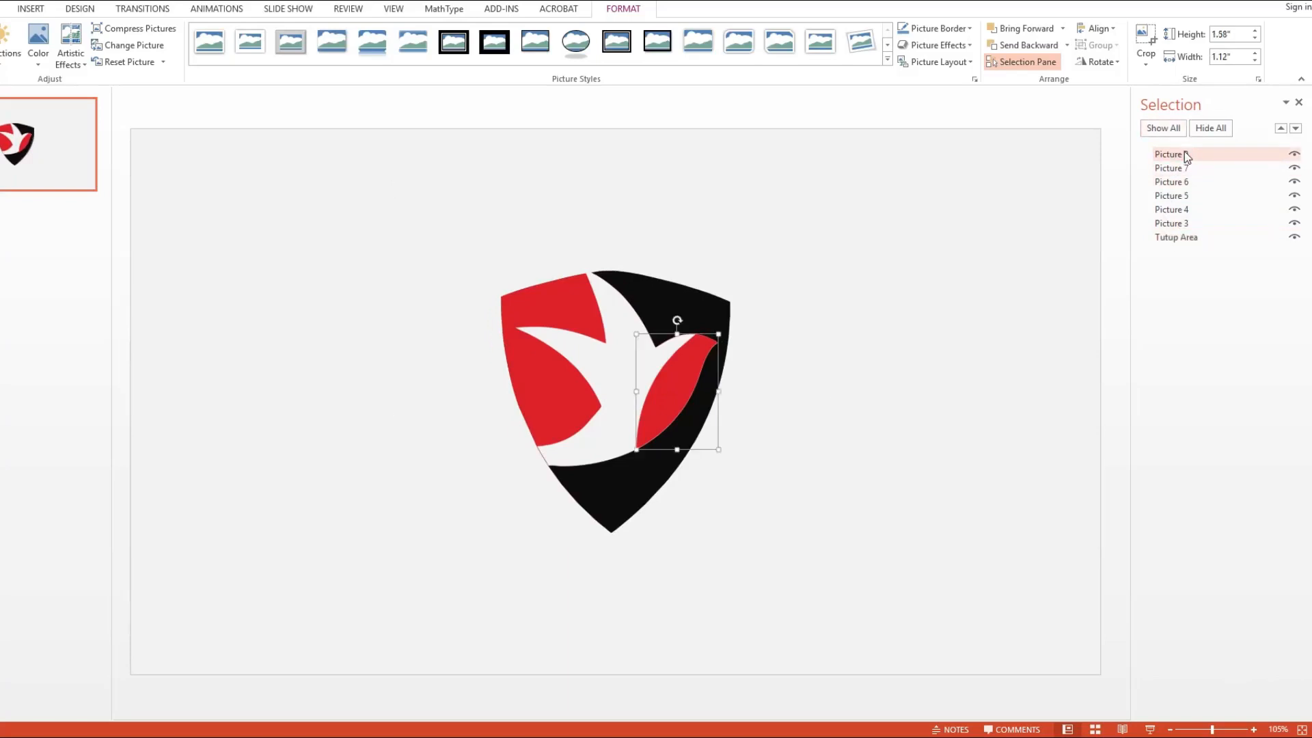
{"action": "left_click", "coordinate": [1183, 154]}
{"action": "key", "text": "ctrl+a"}
{"action": "type", "text": "Baw"}
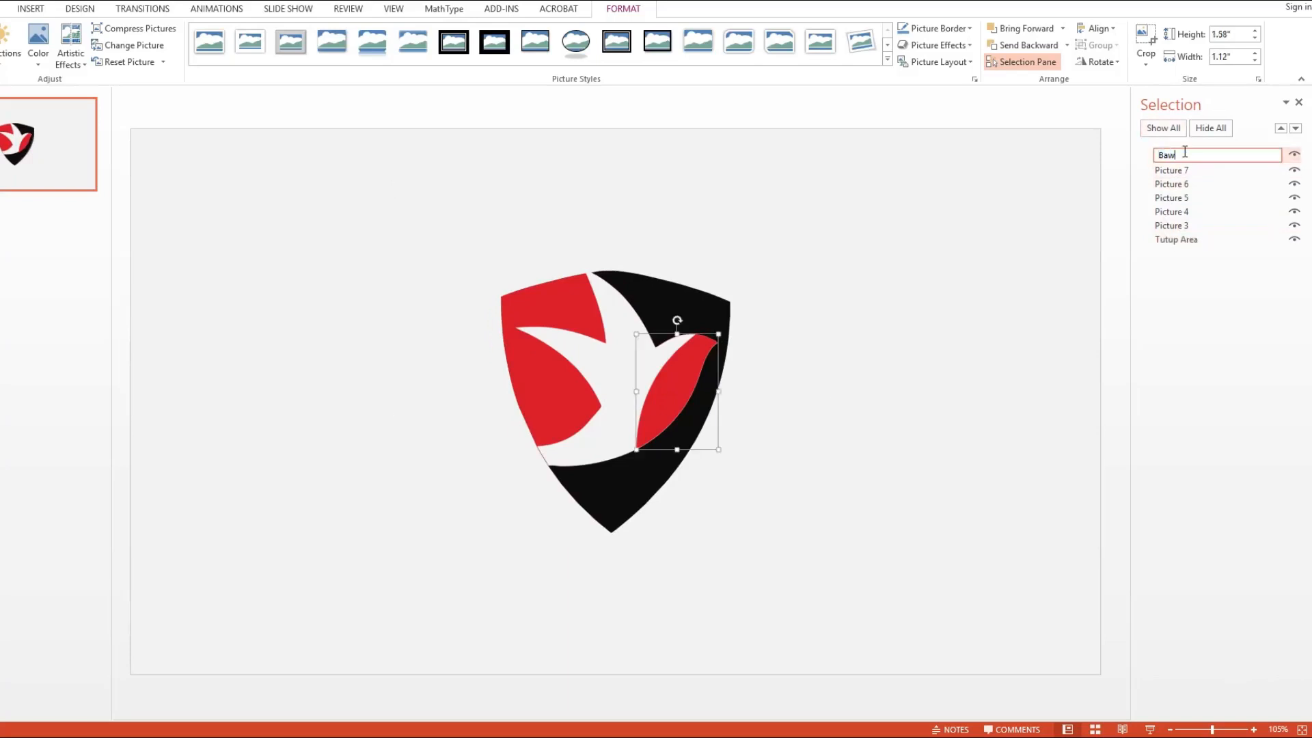
{"action": "key", "text": "Return"}
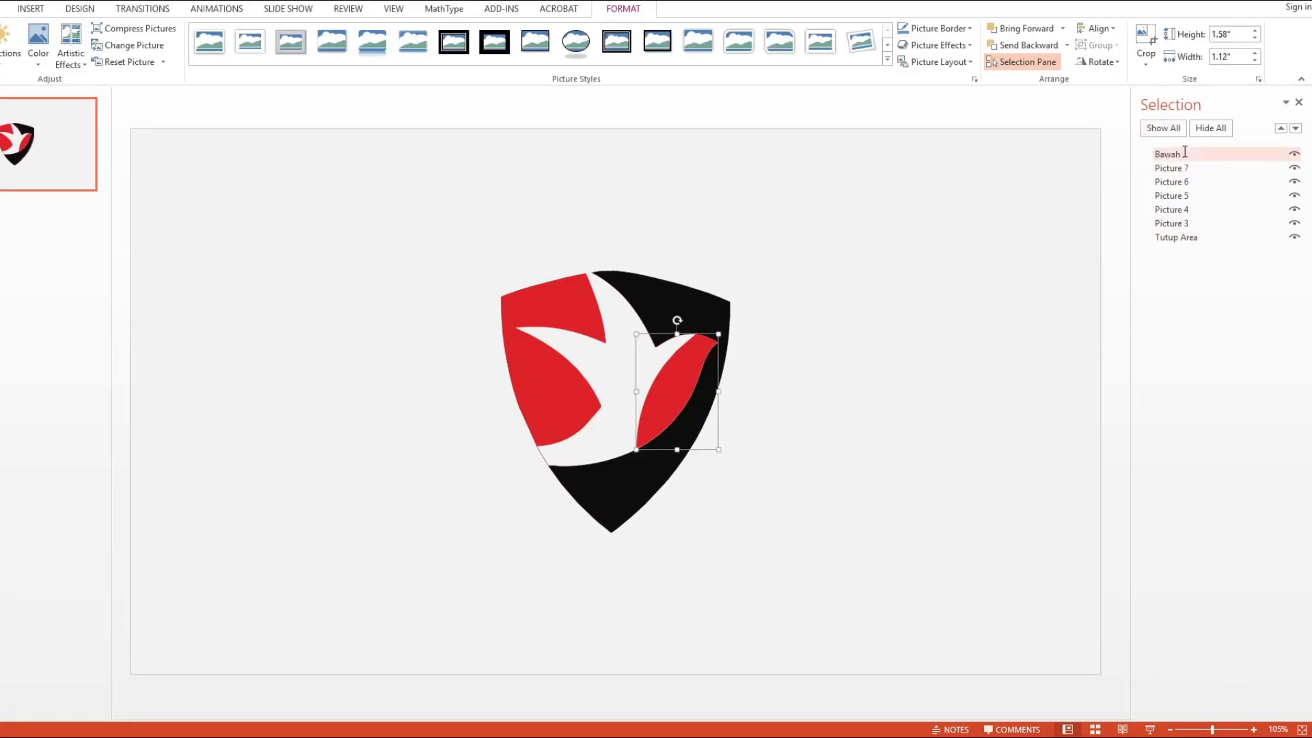
{"action": "left_click", "coordinate": [1184, 153]}
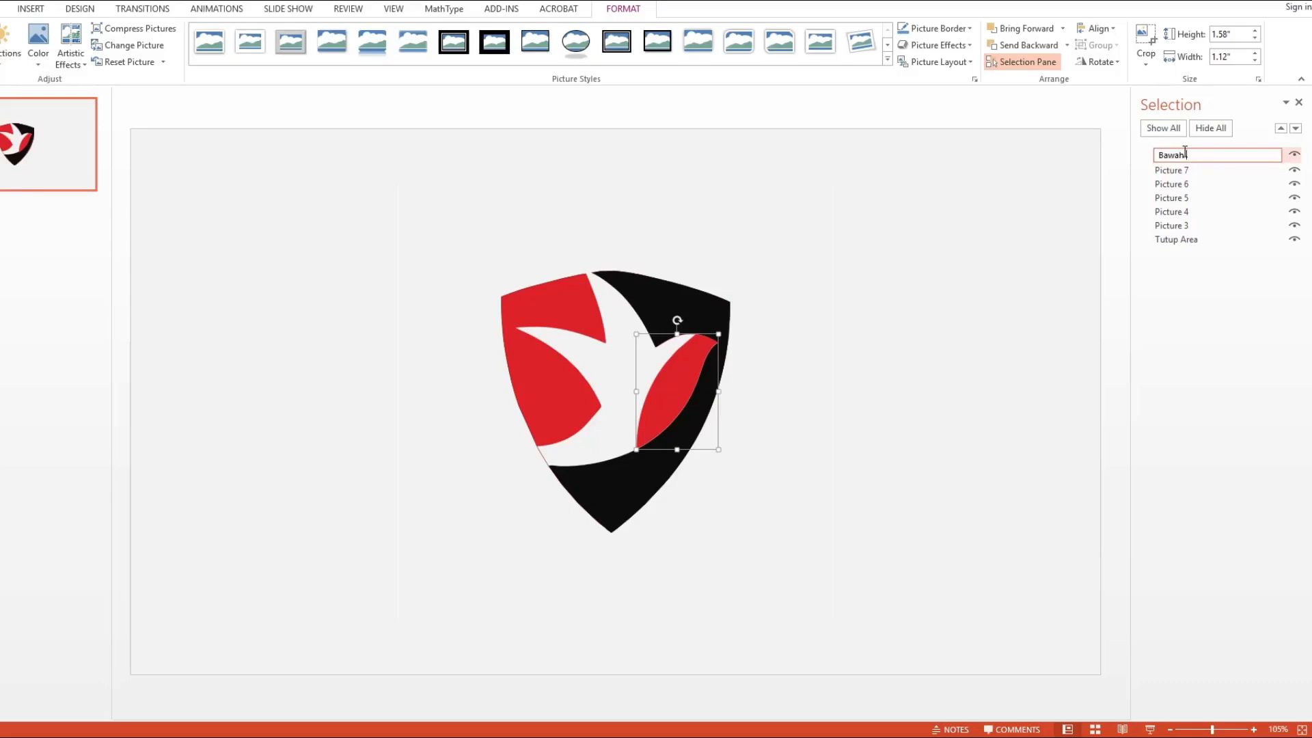
{"action": "type", "text": "Burung"}
{"action": "key", "text": "Return"}
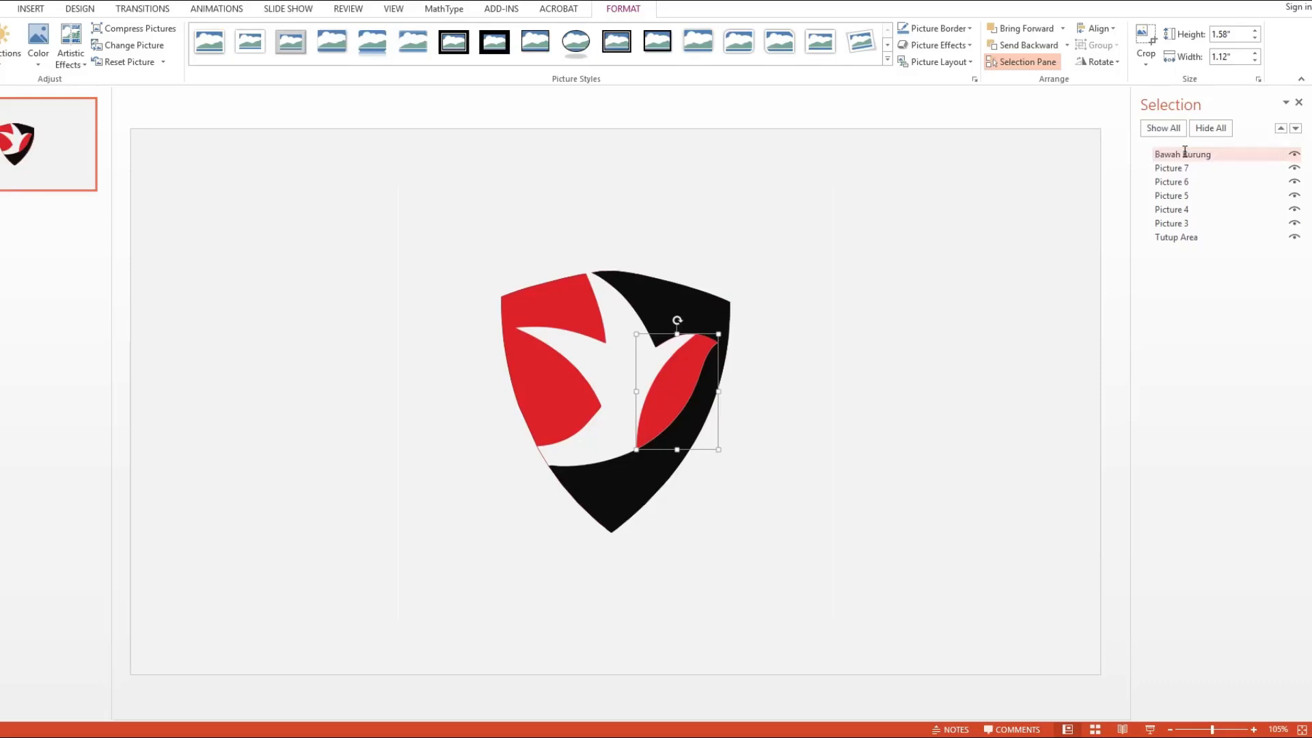
Step: Rename the white bird picture (Picture 7) as Burung in the object list
{"action": "left_click", "coordinate": [1186, 168]}
{"action": "left_click", "coordinate": [1185, 168]}
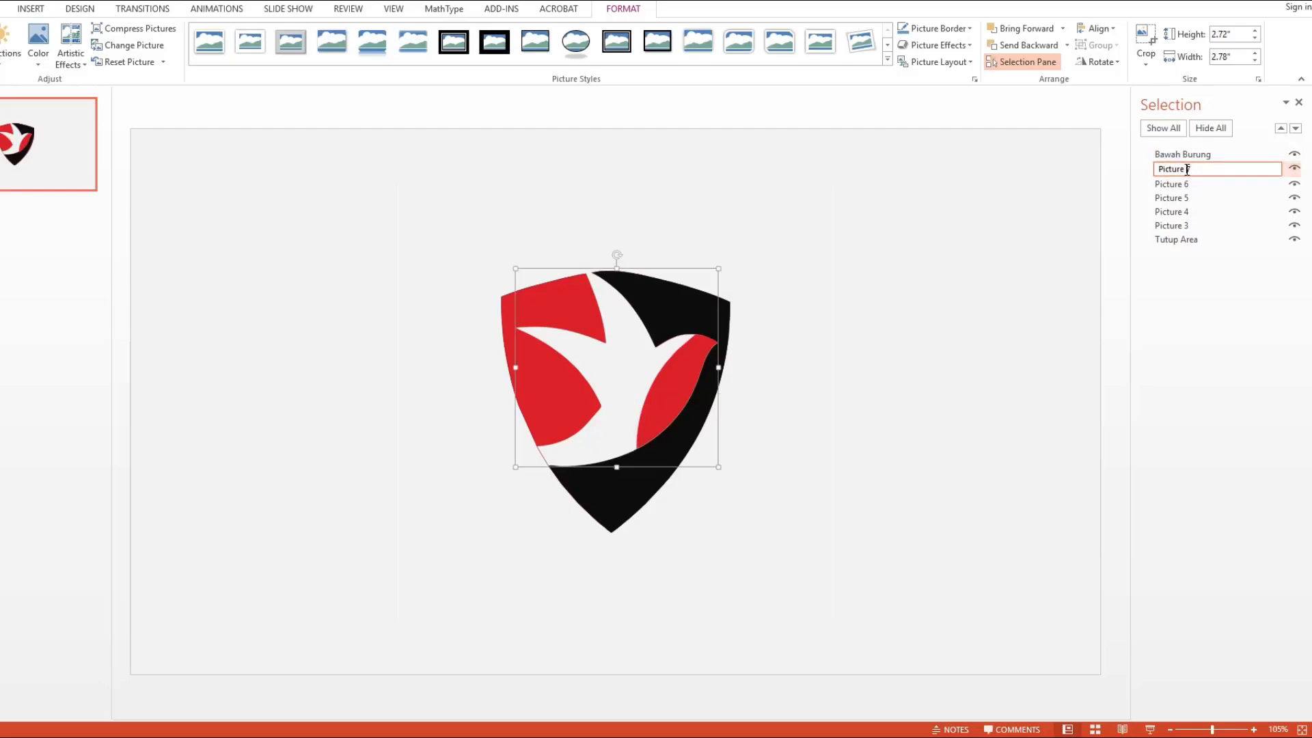
{"action": "type", "text": "Burung"}
{"action": "key", "text": "Return"}
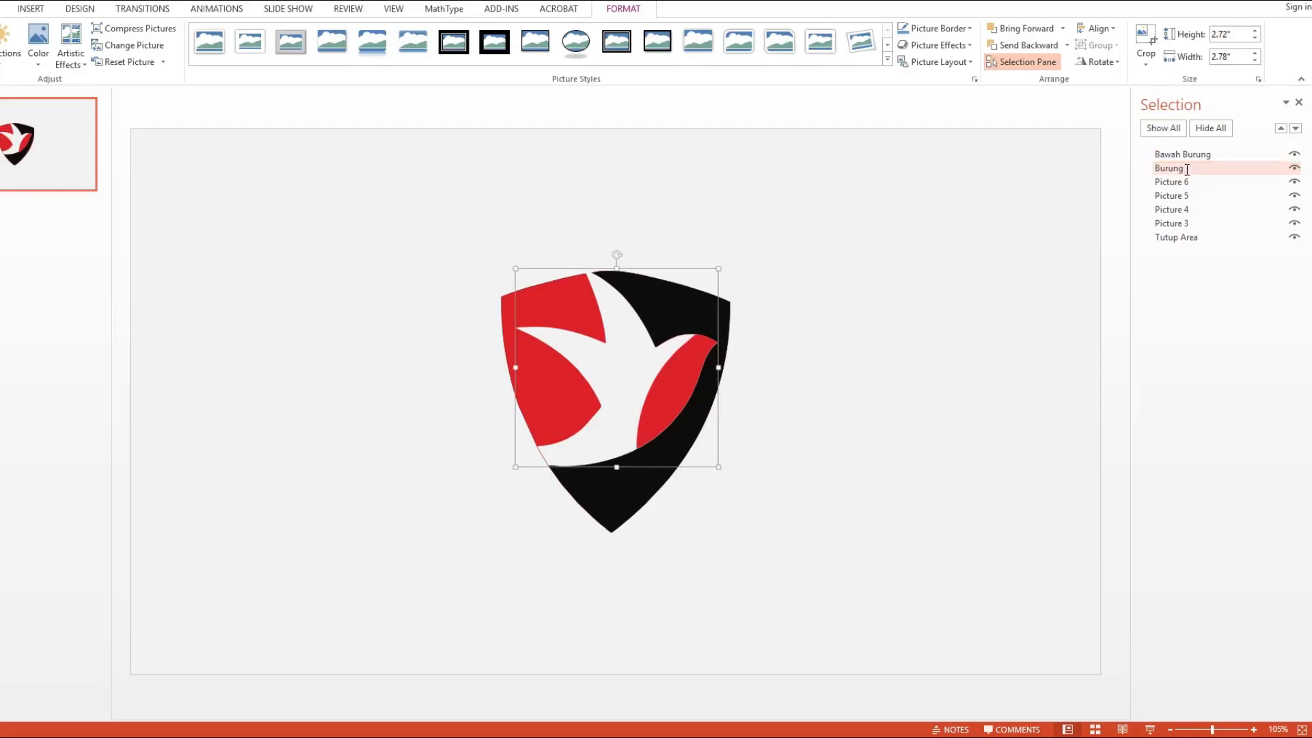
Step: Rename the black piece around the bird (Picture 6) as Tutup Burung in the object list
{"action": "left_click", "coordinate": [1186, 184]}
{"action": "left_click", "coordinate": [1186, 183]}
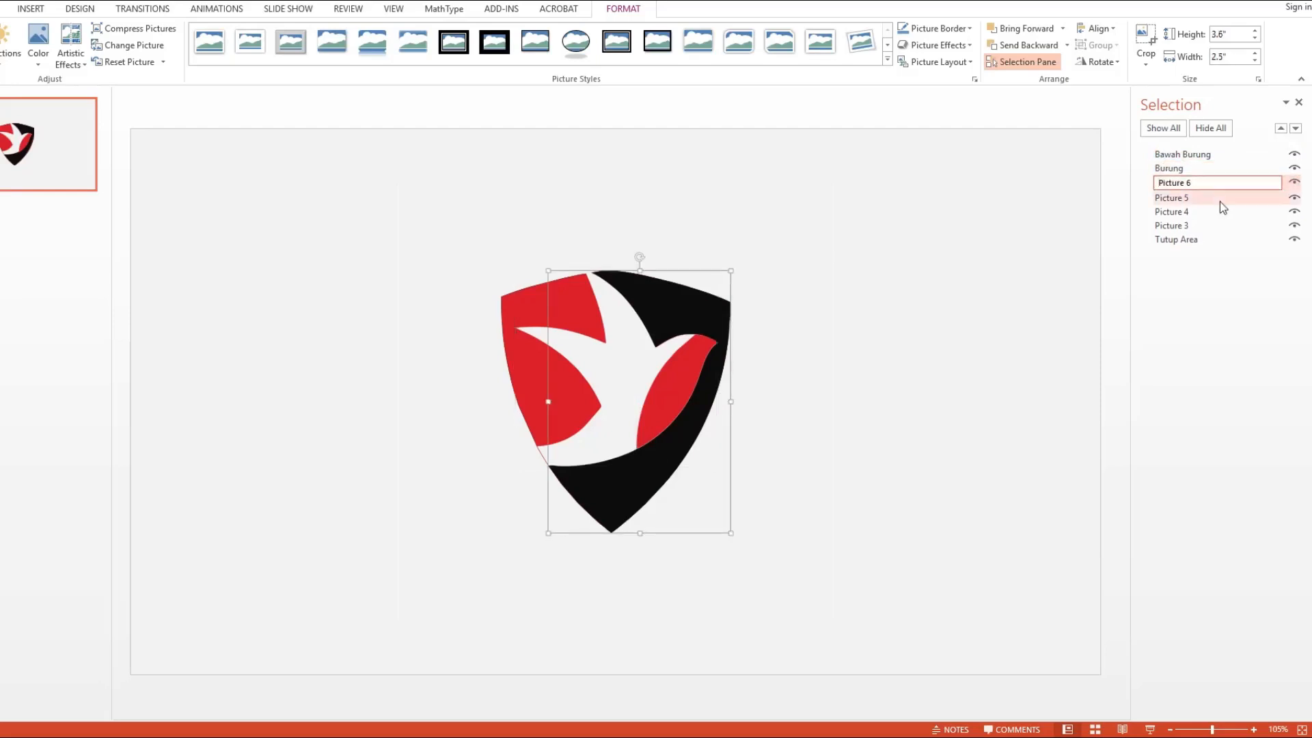
{"action": "triple_click", "coordinate": [1197, 183]}
{"action": "type", "text": "tup Burung"}
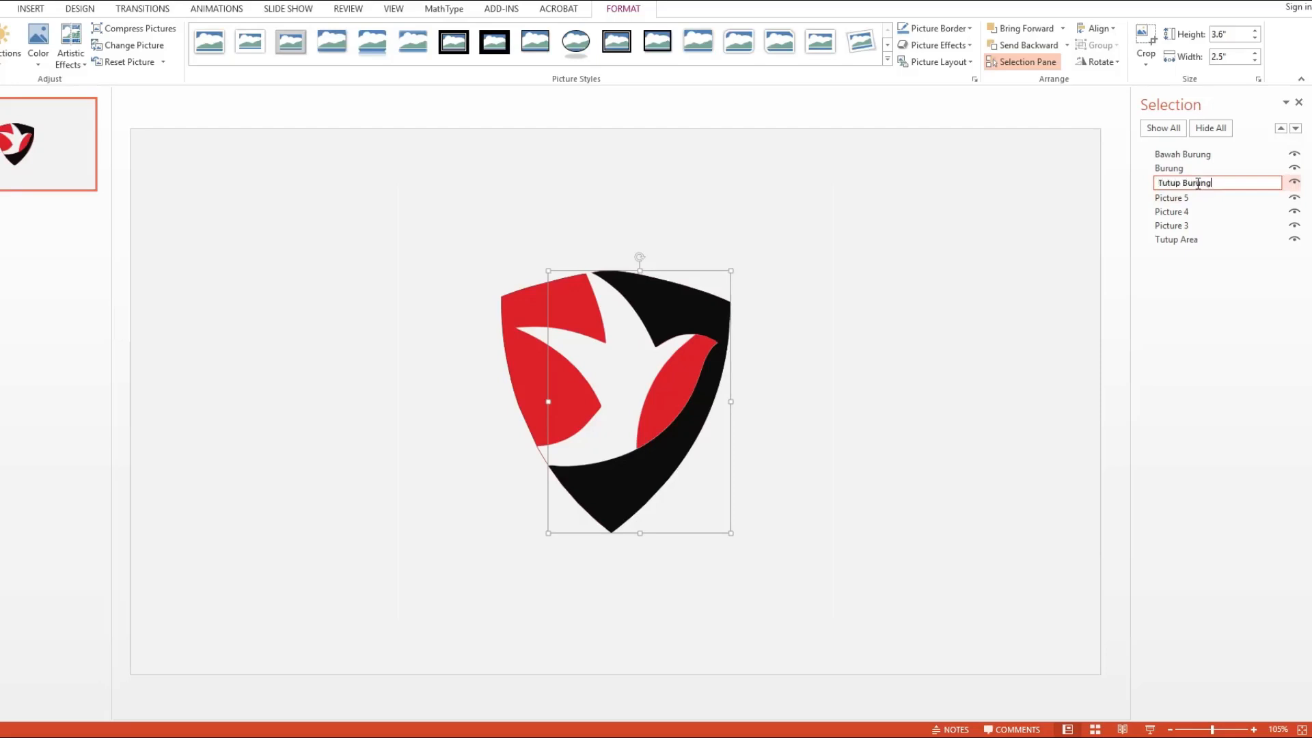
{"action": "key", "text": "Return"}
Step: Rename the shield picture listed as Picture 5 to Perisai Merah
{"action": "left_click", "coordinate": [1183, 197]}
{"action": "left_click", "coordinate": [1181, 197]}
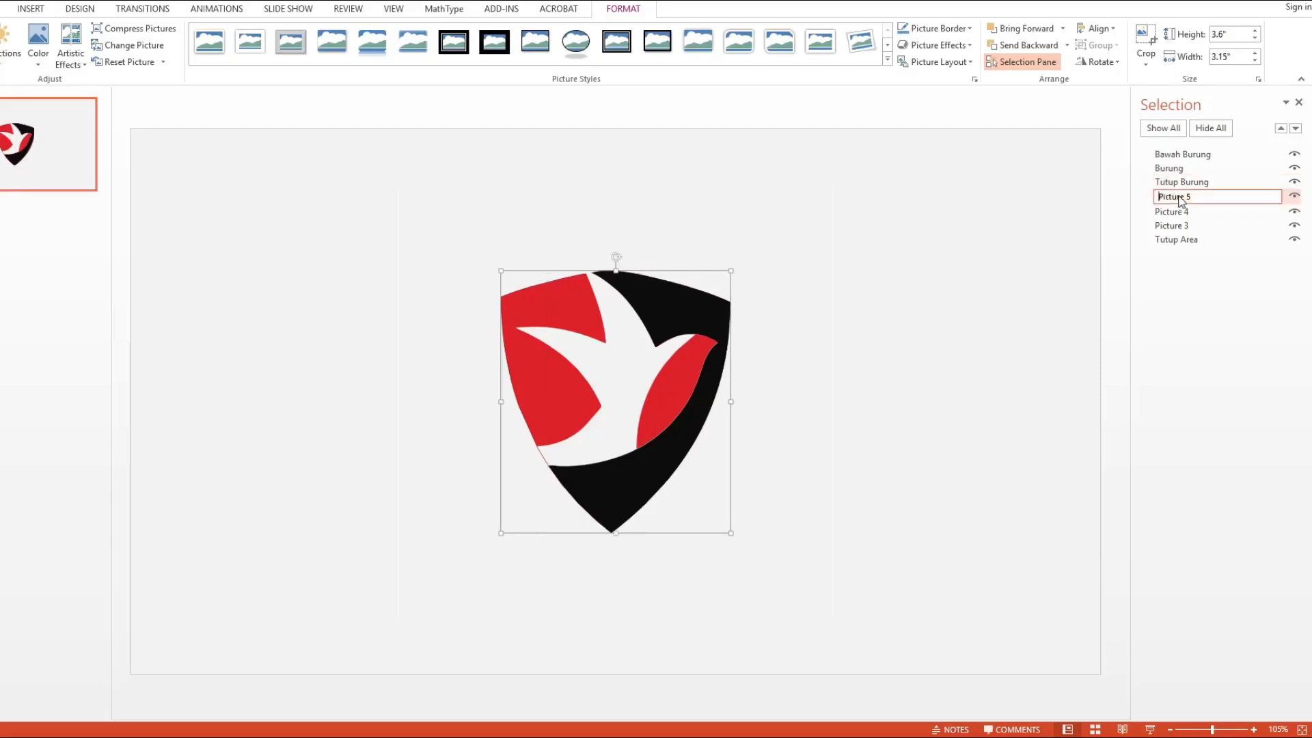
{"action": "key", "text": "ctrl+a"}
{"action": "type", "text": "Perisai Merah"}
{"action": "key", "text": "Return"}
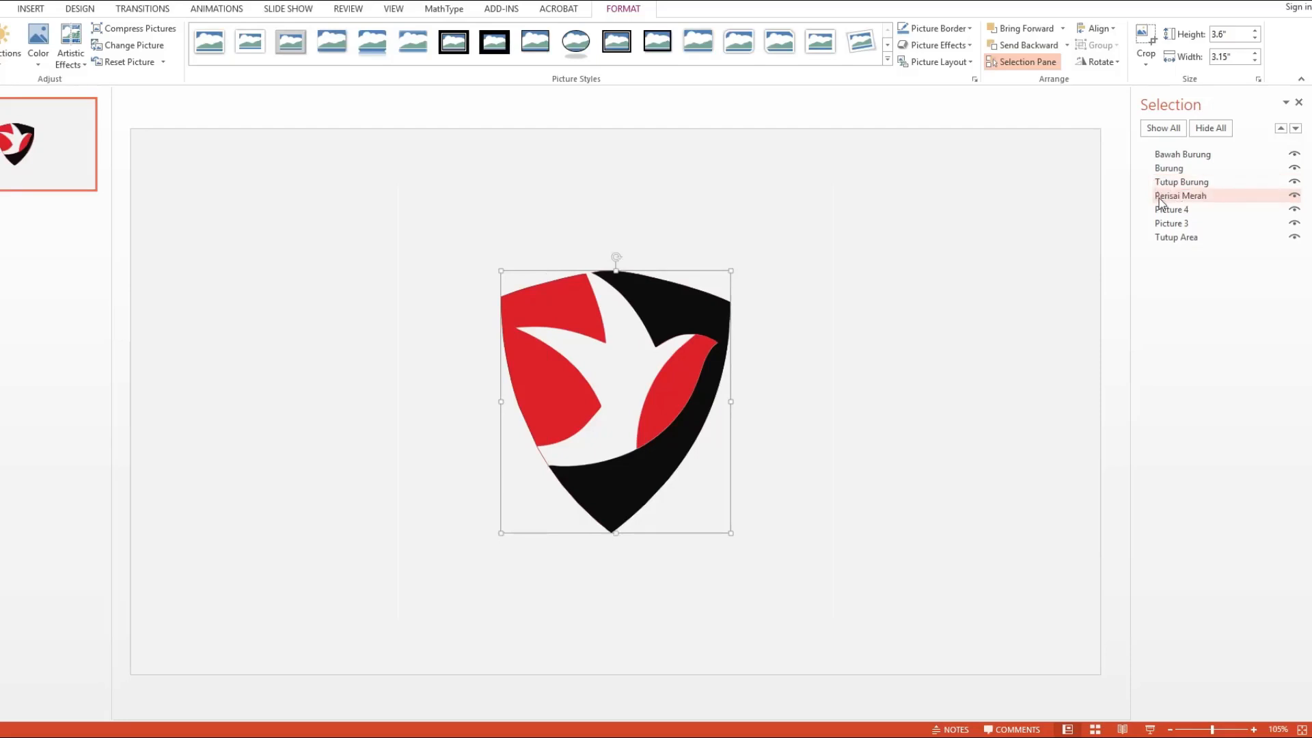
Step: Rename the shield picture listed as Picture 4 to Perisai Hitam
{"action": "left_click", "coordinate": [1172, 208]}
{"action": "left_click", "coordinate": [1172, 208]}
{"action": "type", "text": "Perisai Hitam"}
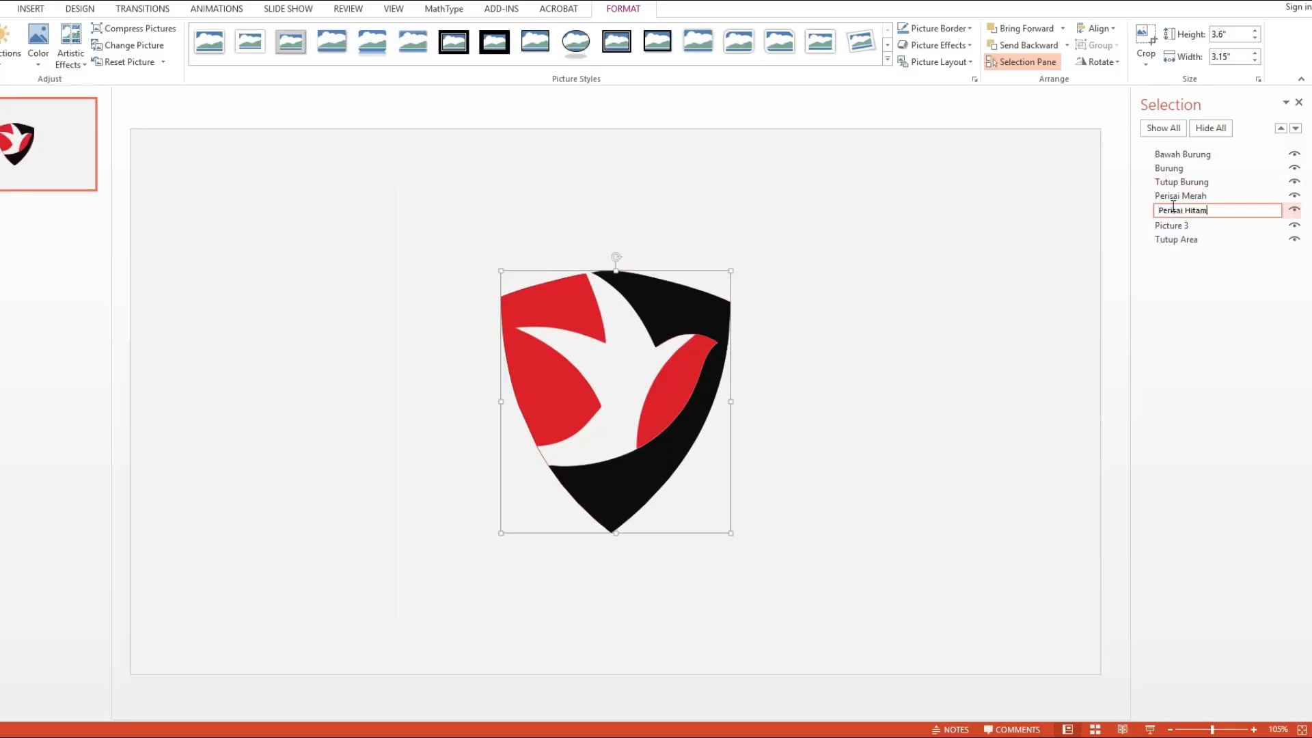
{"action": "key", "text": "Return"}
Step: Rename the full logo picture (Picture 3) as Logo Utuh in the object list
{"action": "left_click", "coordinate": [1181, 225]}
{"action": "left_click", "coordinate": [1186, 224]}
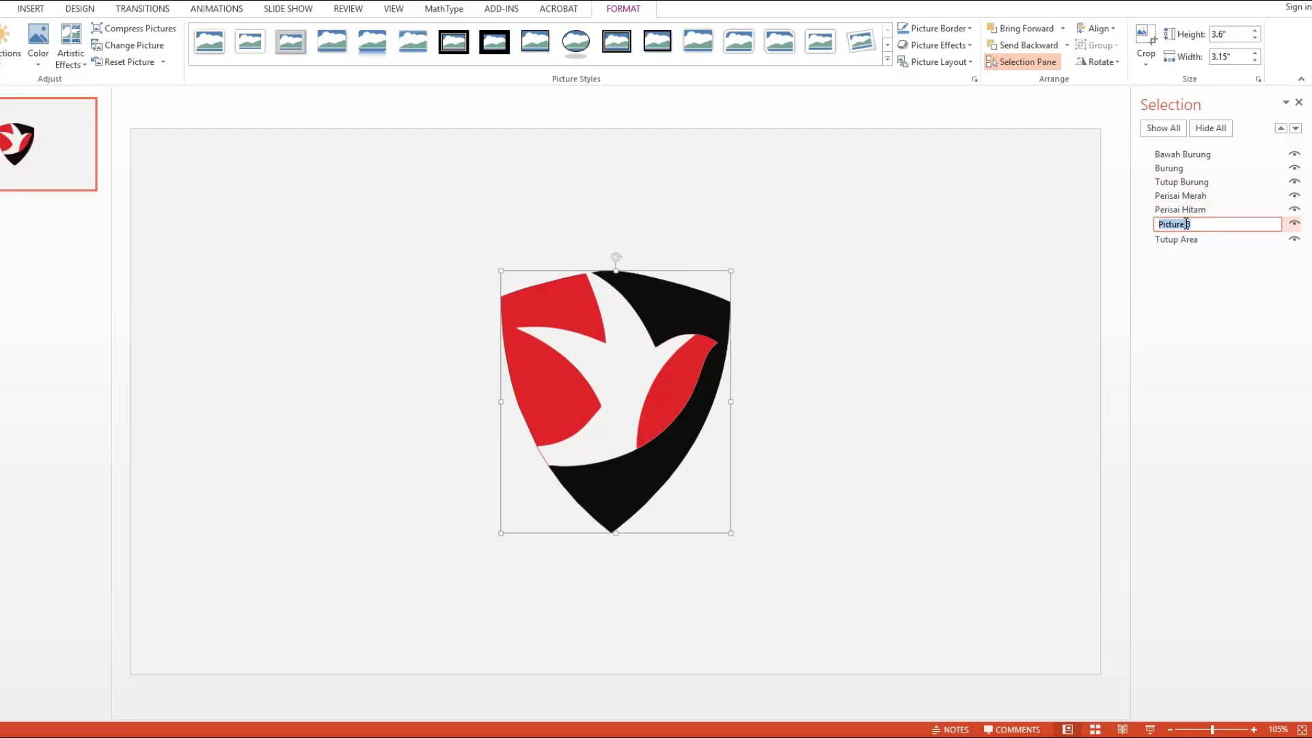
{"action": "type", "text": "Logo Utuh"}
{"action": "key", "text": "Return"}
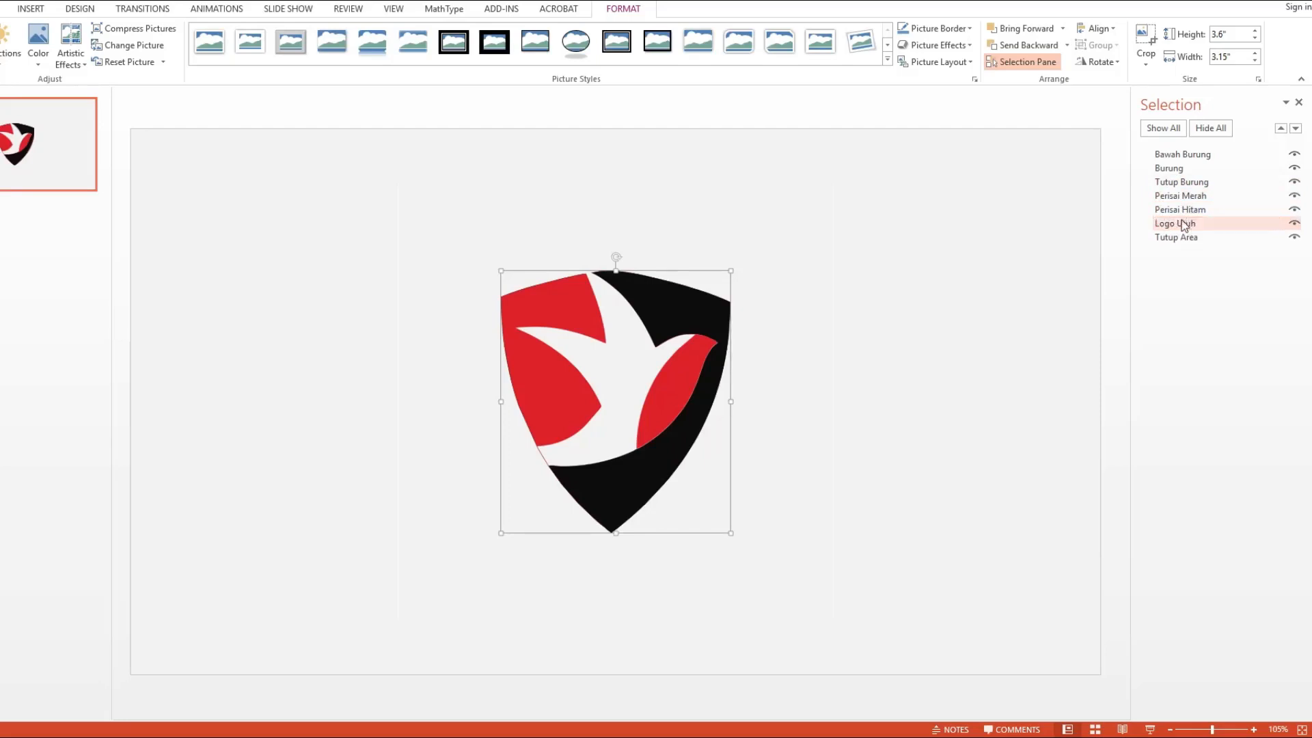
Step: Bring Tutup Area to the front of the stacking order and place Tutup Burung directly beneath it, above Bawah Burung
{"action": "left_click", "coordinate": [1183, 237]}
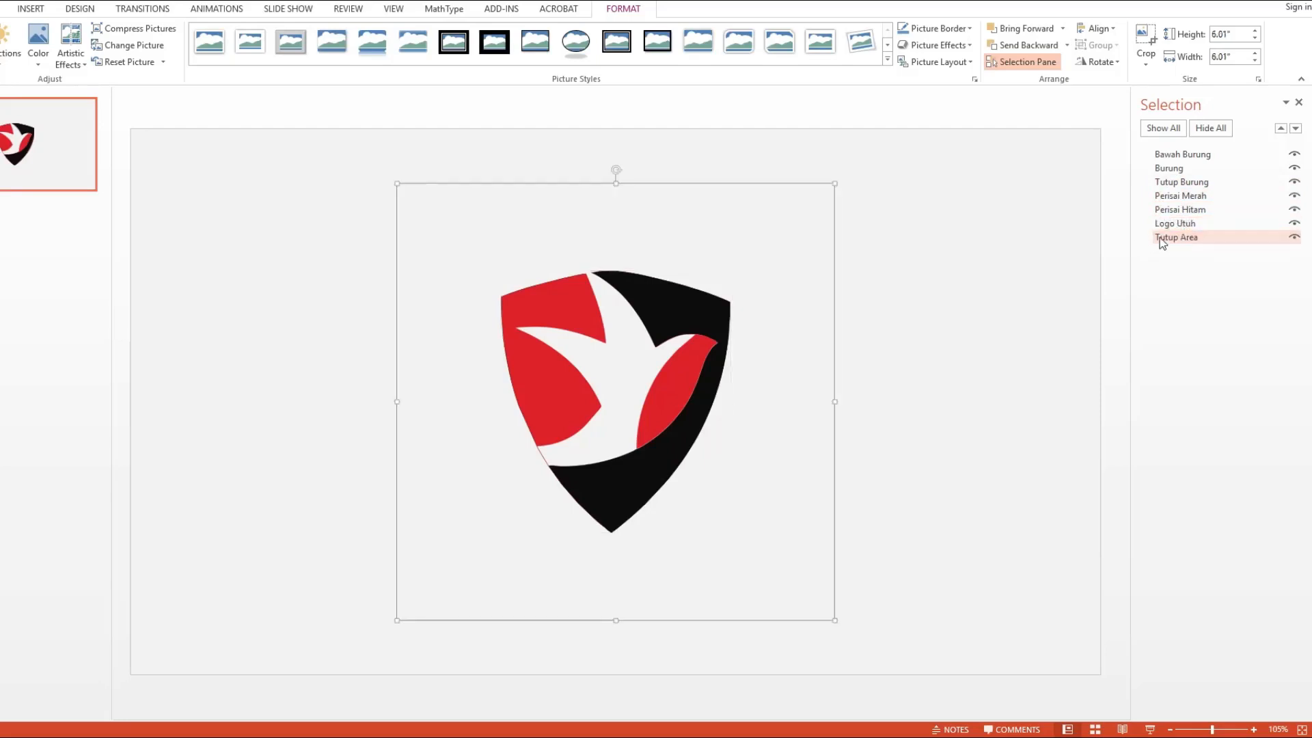
{"action": "left_click_drag", "start_coordinate": [1182, 244], "coordinate": [1197, 155]}
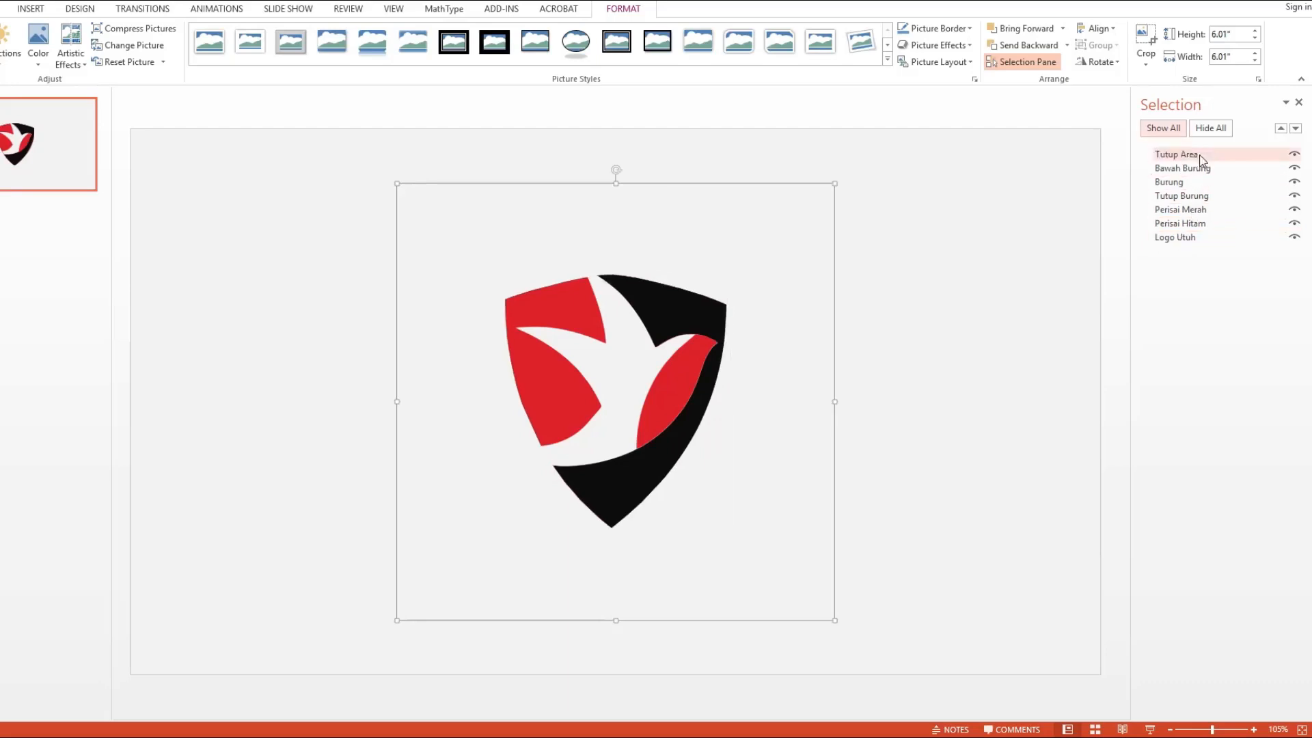
{"action": "left_click", "coordinate": [1176, 199]}
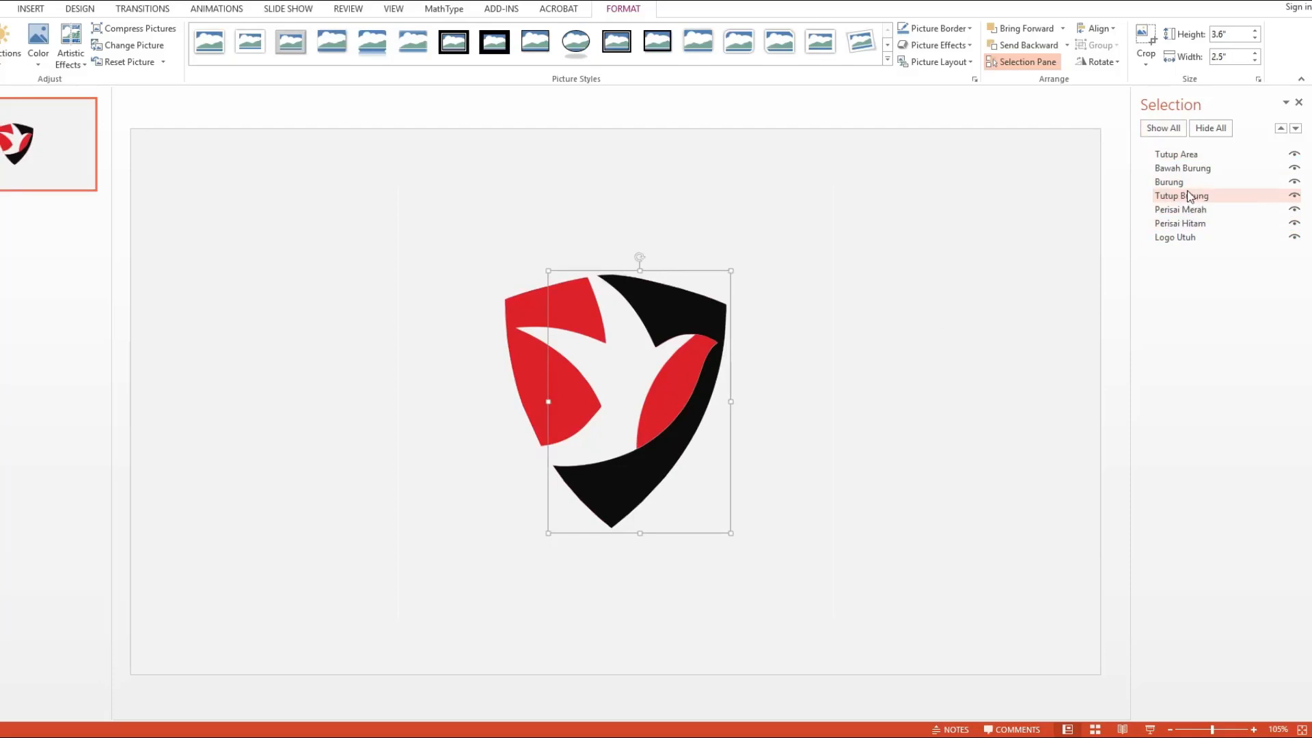
{"action": "left_click", "coordinate": [1179, 180], "text": "ctrl"}
{"action": "left_click_drag", "start_coordinate": [1195, 194], "coordinate": [1192, 164]}
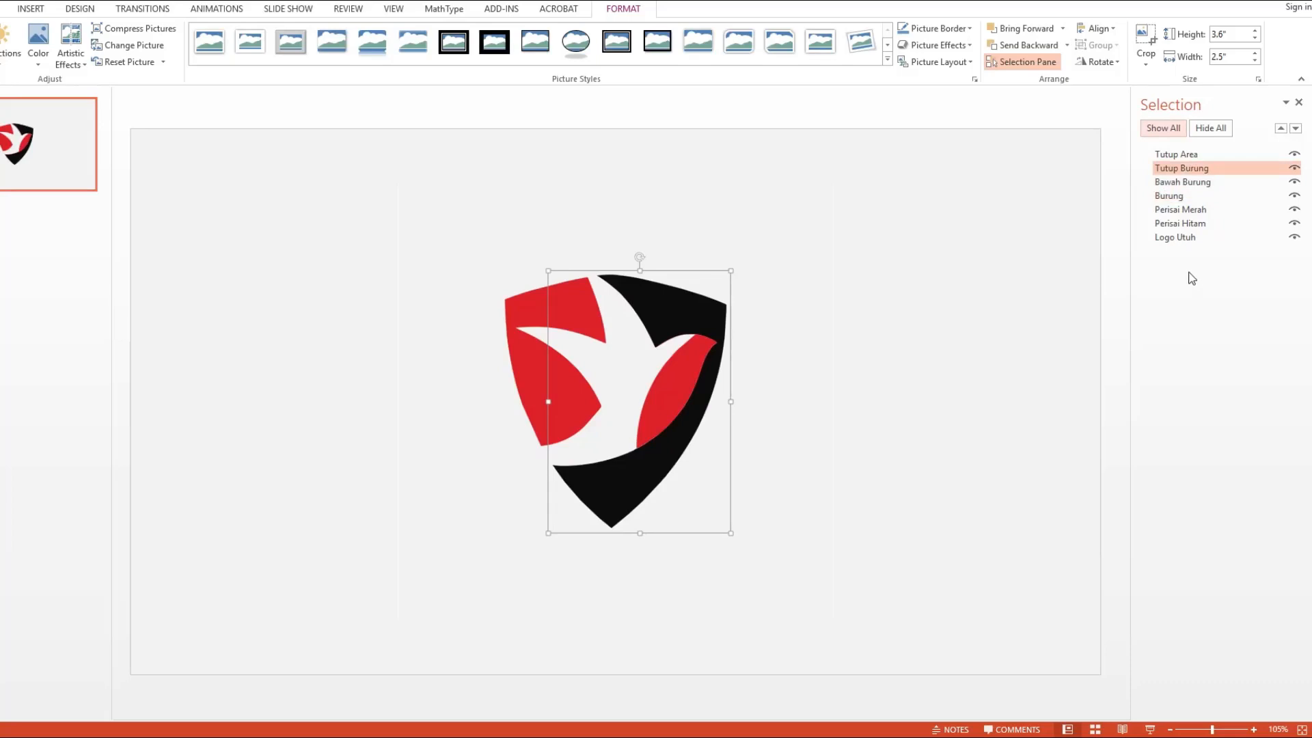
{"action": "left_click", "coordinate": [944, 295]}
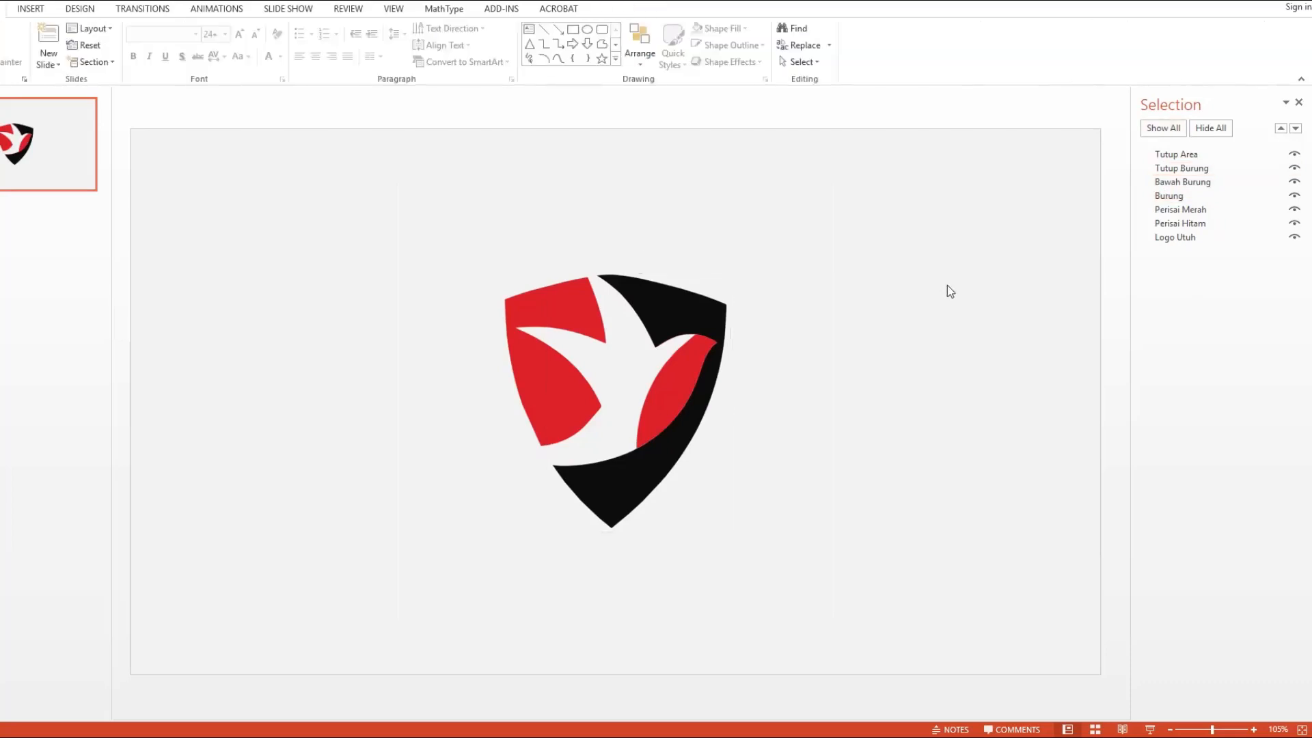
Step: Hide the object list and display the slide's animation list instead
{"action": "left_click", "coordinate": [1300, 101]}
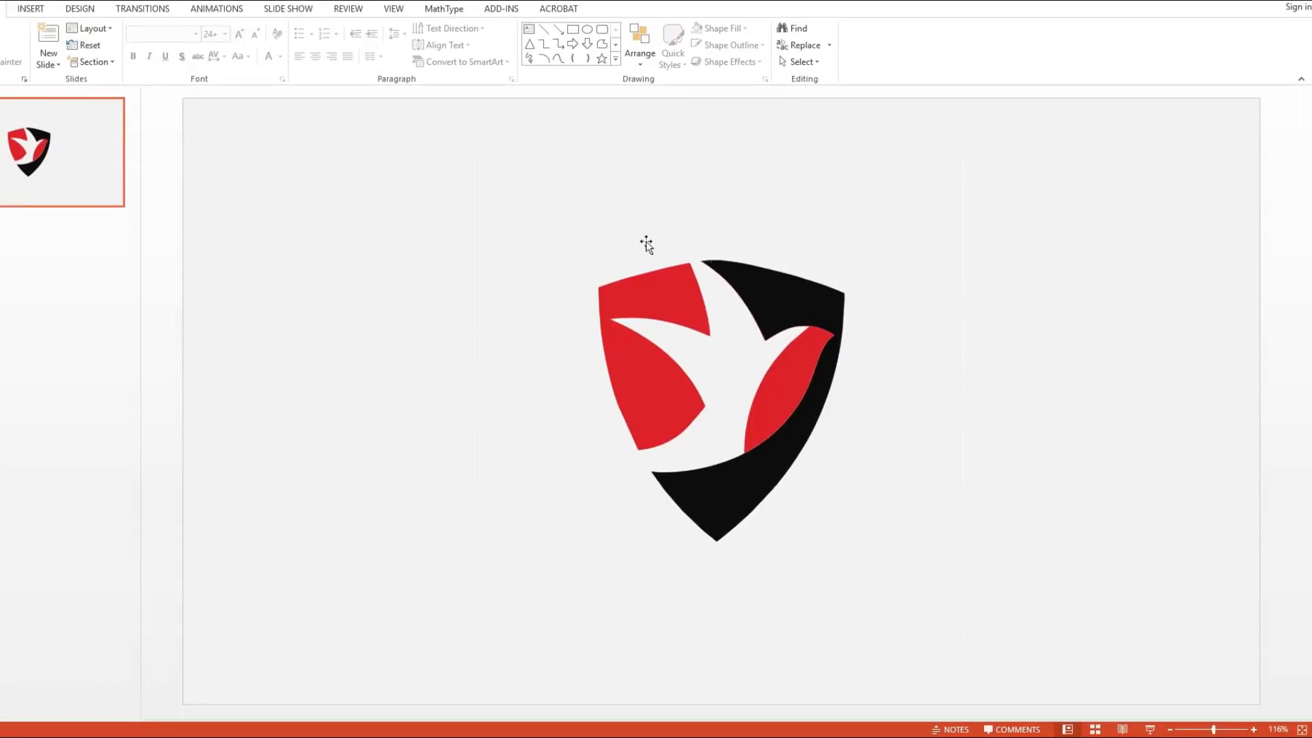
{"action": "left_click", "coordinate": [223, 13]}
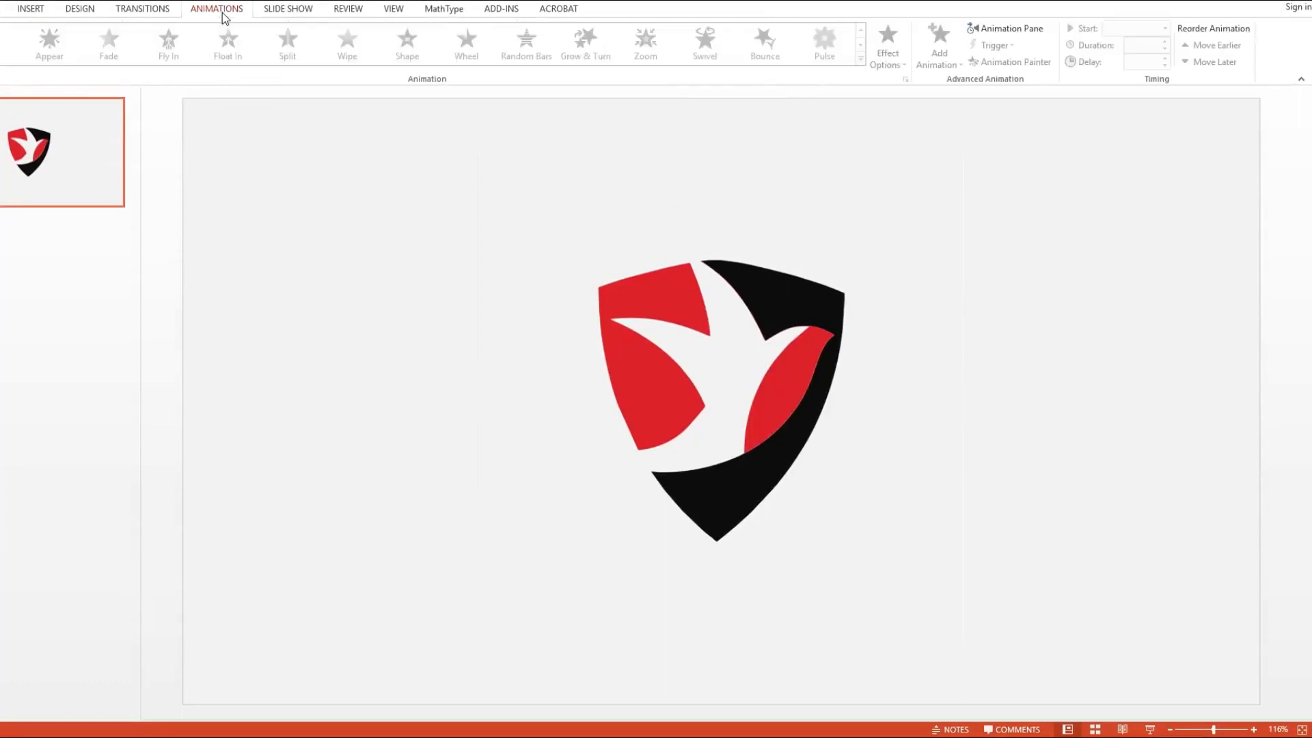
{"action": "left_click", "coordinate": [990, 31]}
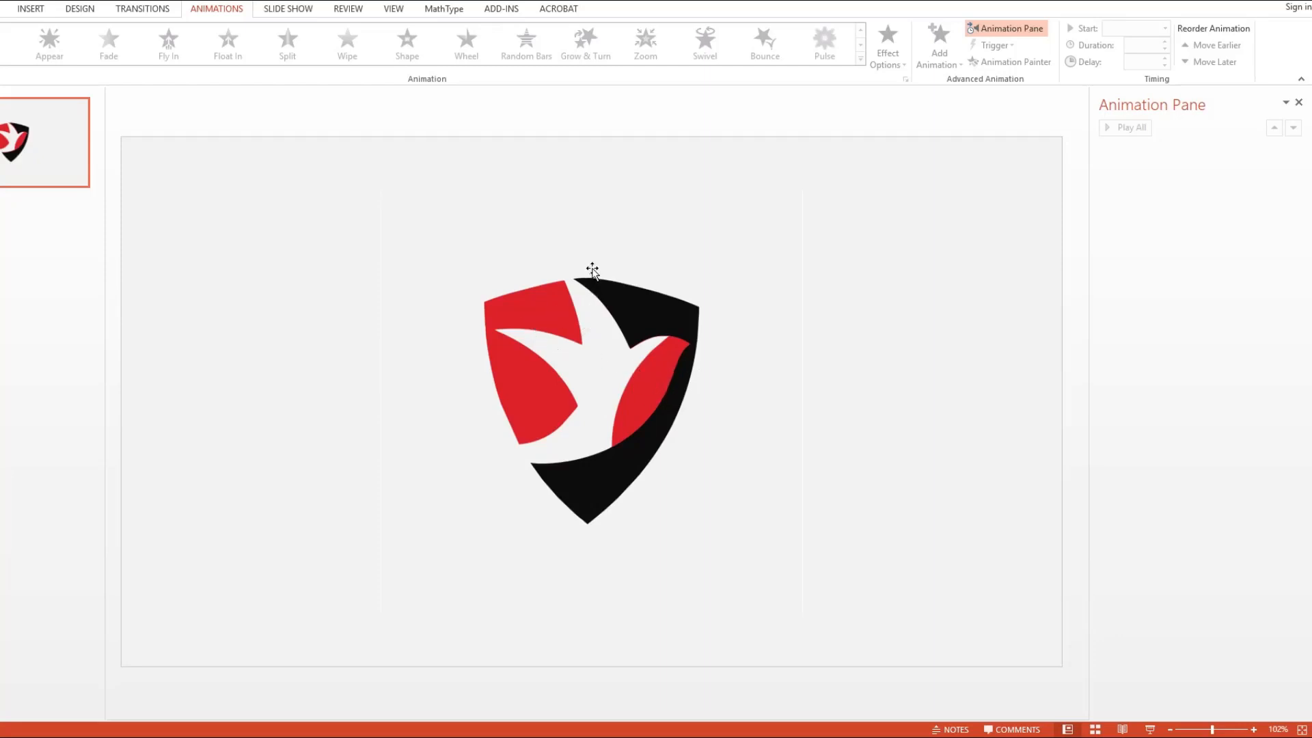
Step: Send the Tutup Area frame to the back of the stacking order, below Logo Utuh, and hide the object list again
{"action": "left_click", "coordinate": [644, 246]}
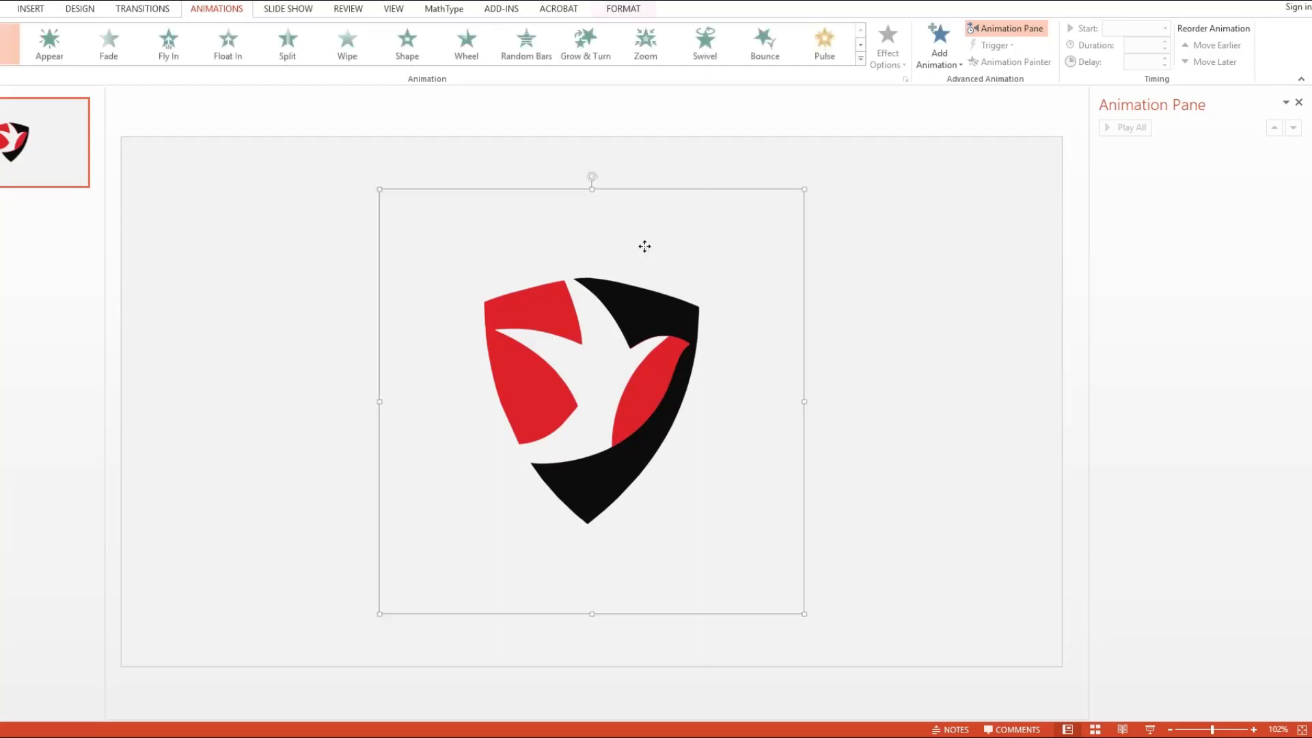
{"action": "left_click", "coordinate": [640, 13]}
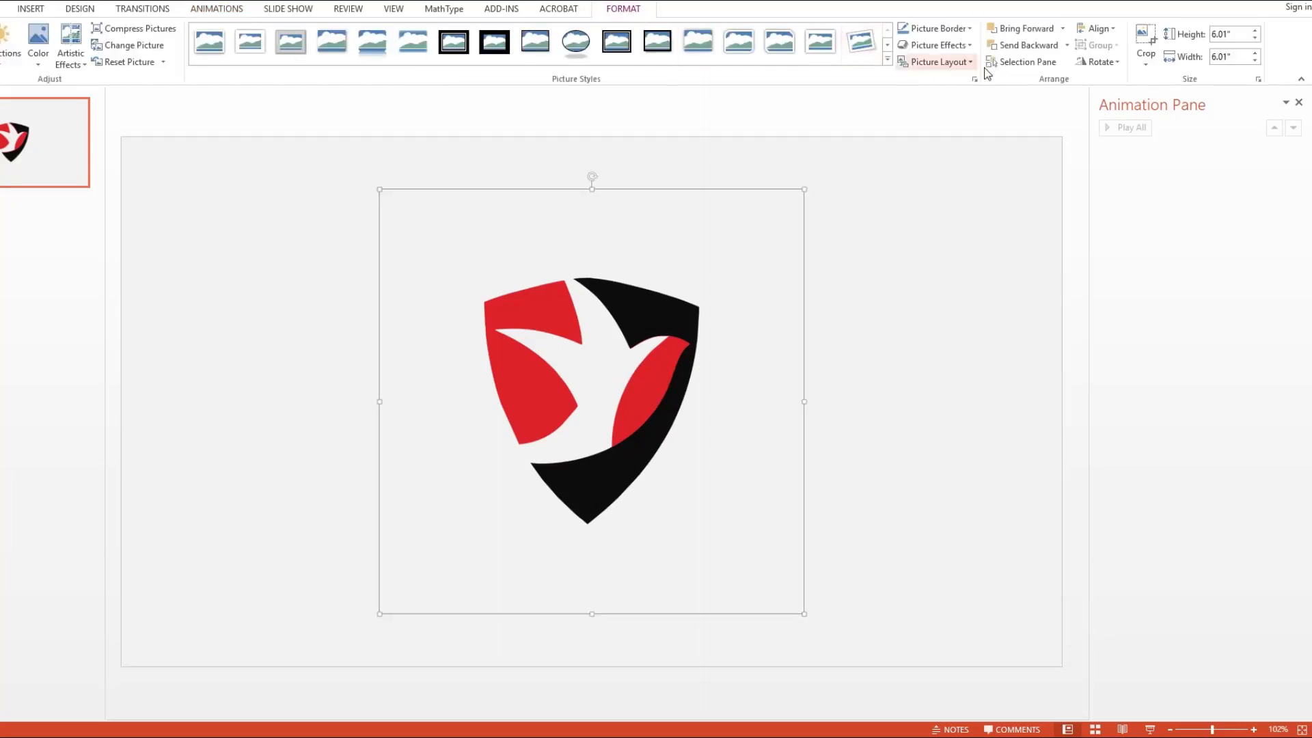
{"action": "left_click", "coordinate": [997, 68]}
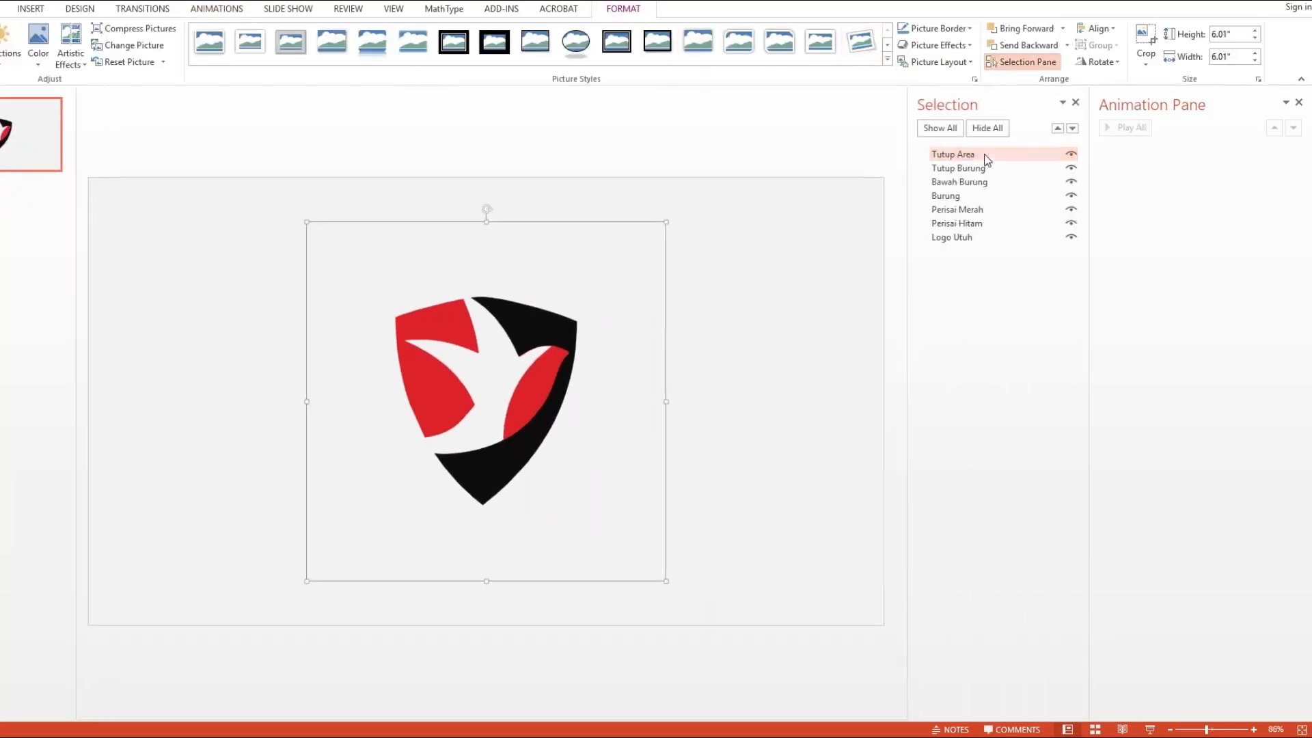
{"action": "left_click_drag", "start_coordinate": [978, 155], "coordinate": [980, 249]}
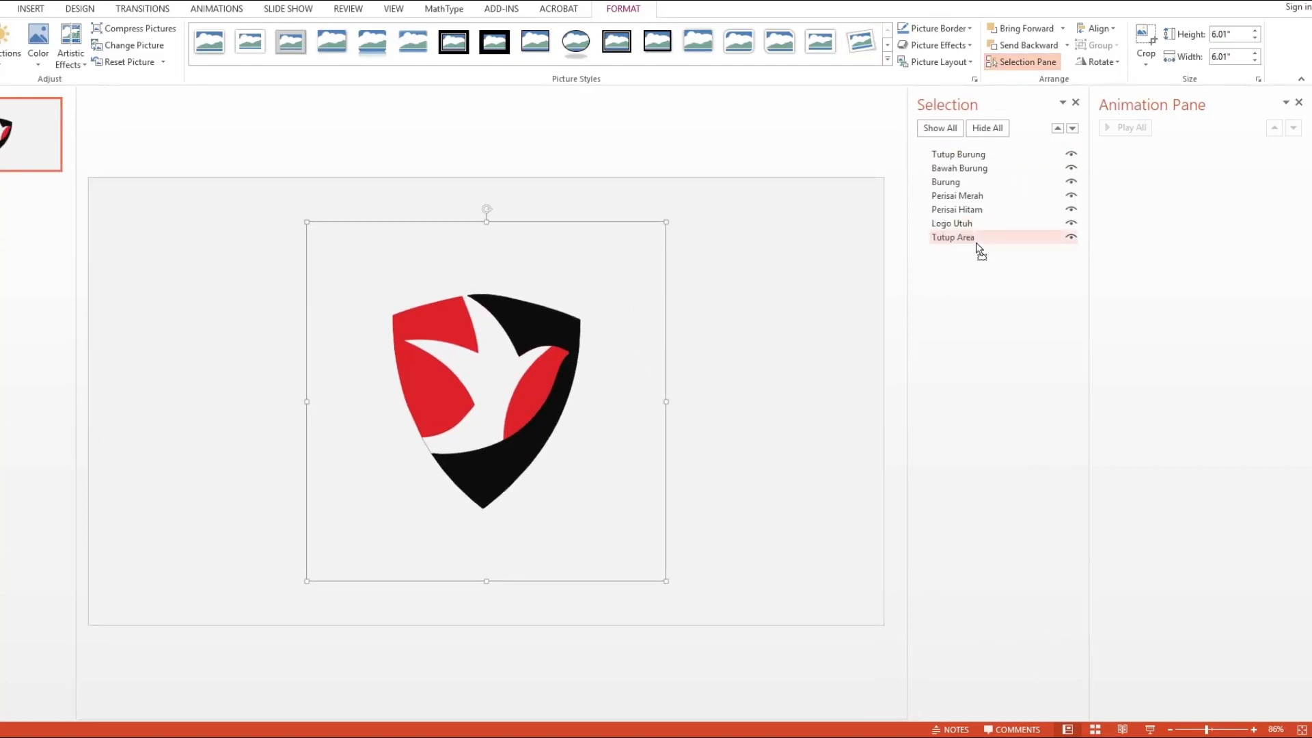
{"action": "left_click", "coordinate": [1076, 103]}
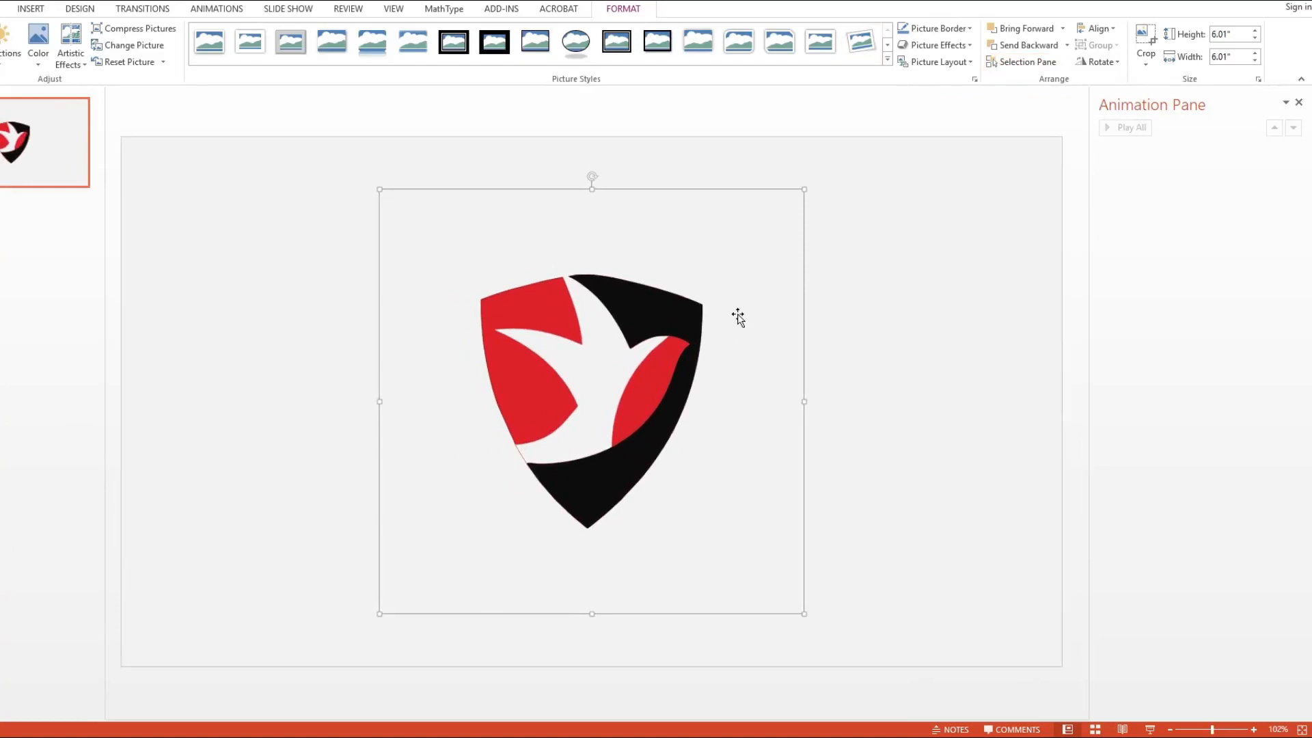
Step: Move the white bird picture out of the shield, down and to its left on the slide
{"action": "left_click", "coordinate": [601, 375]}
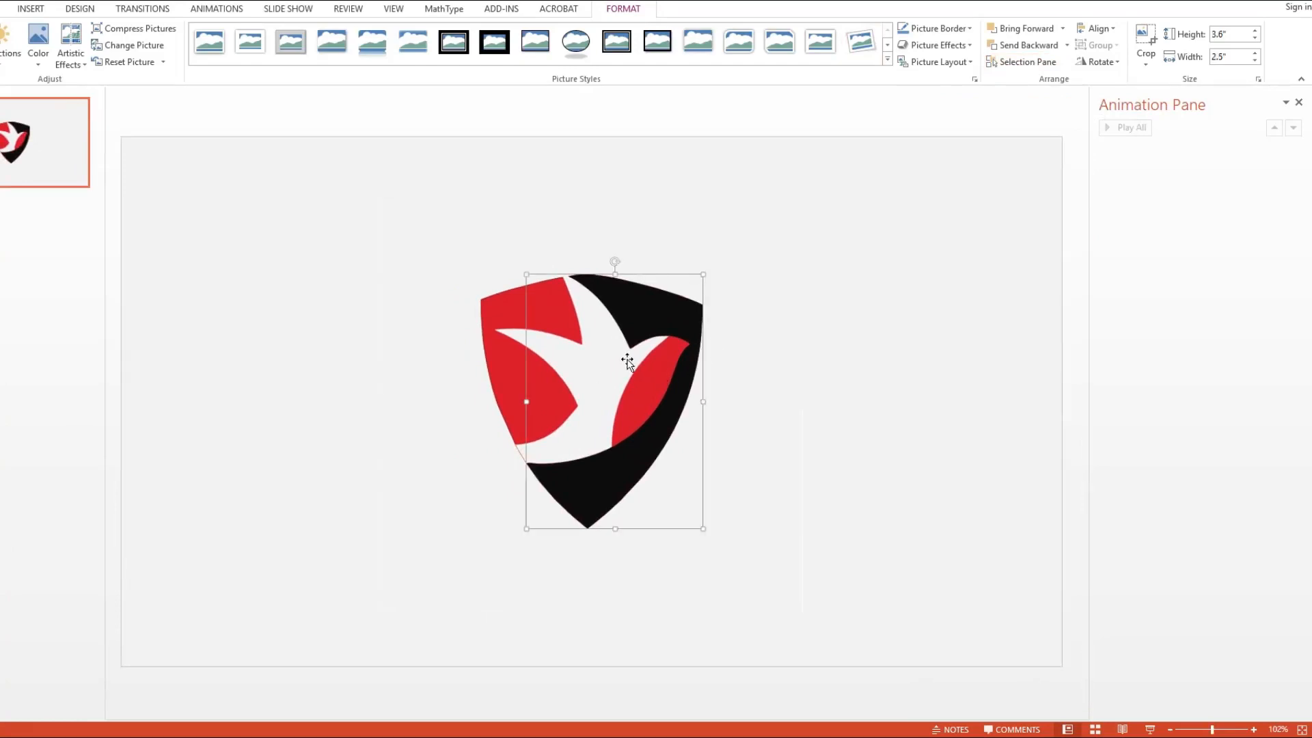
{"action": "left_click", "coordinate": [519, 329]}
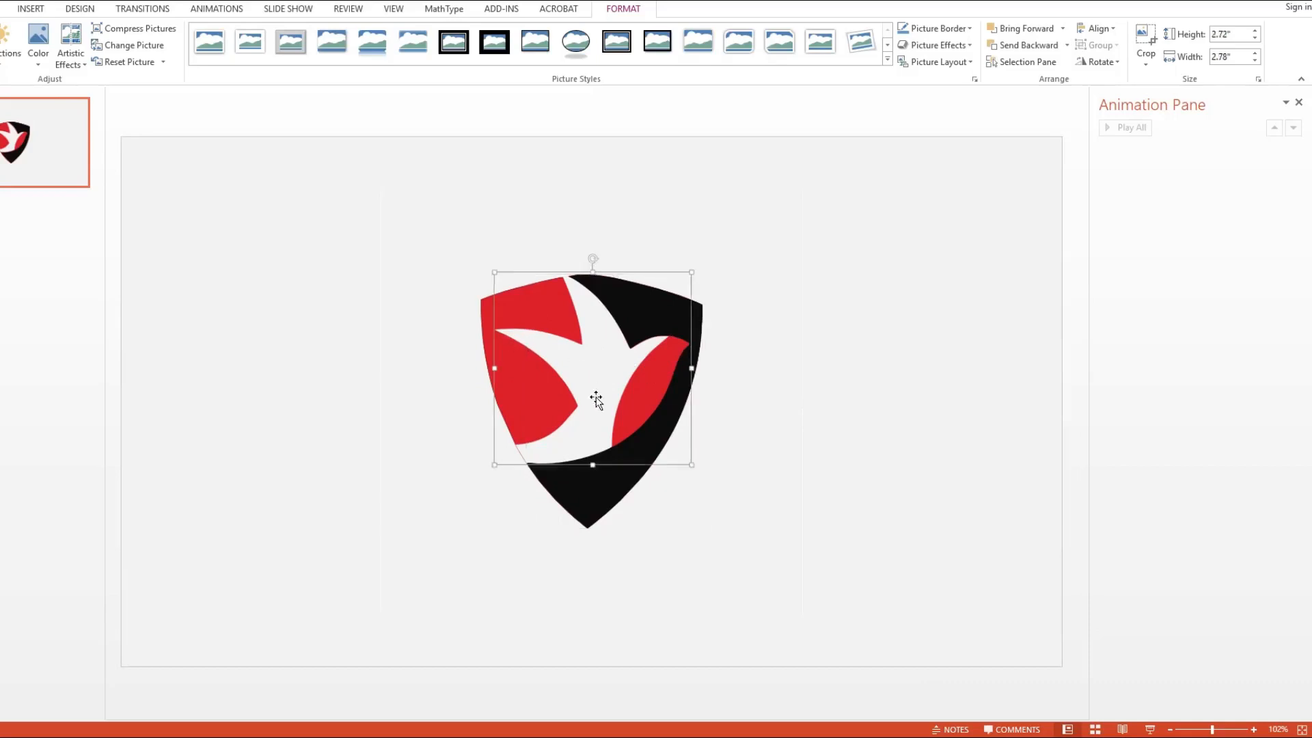
{"action": "left_click", "coordinate": [586, 359]}
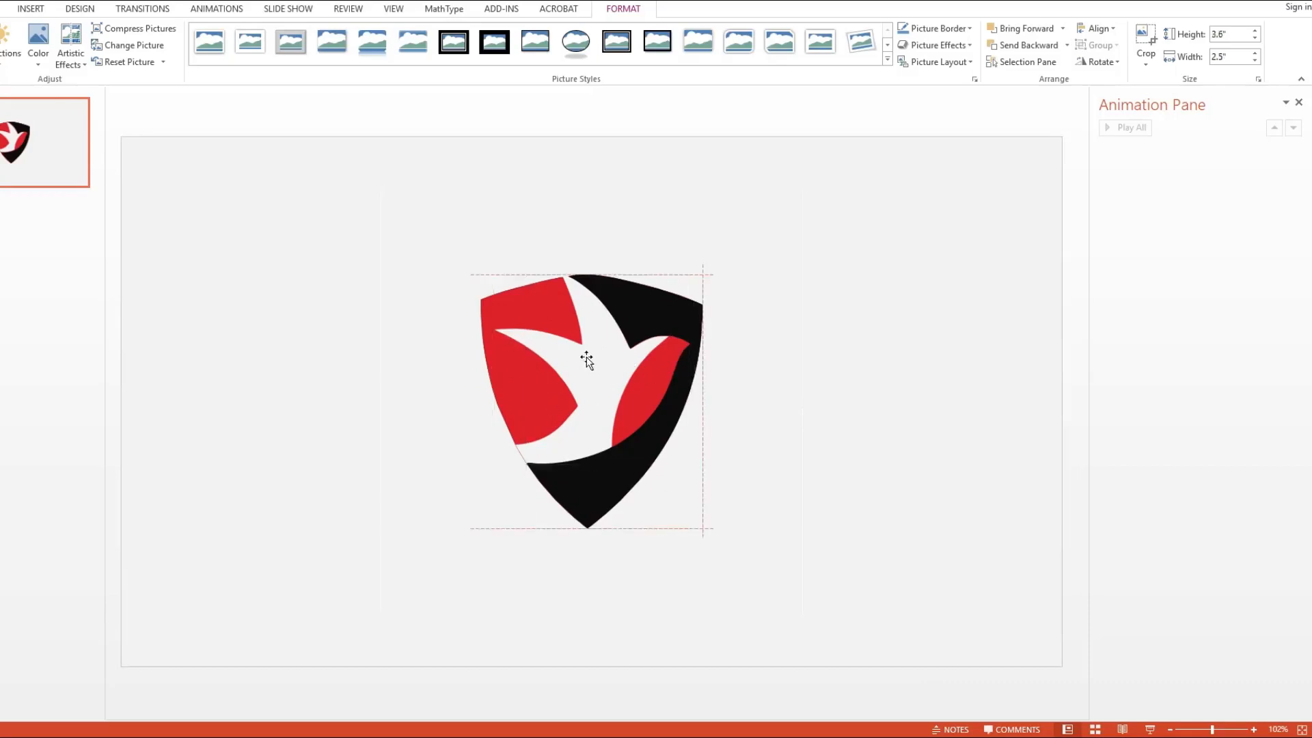
{"action": "left_click", "coordinate": [518, 335]}
{"action": "left_click_drag", "start_coordinate": [518, 335], "coordinate": [348, 453]}
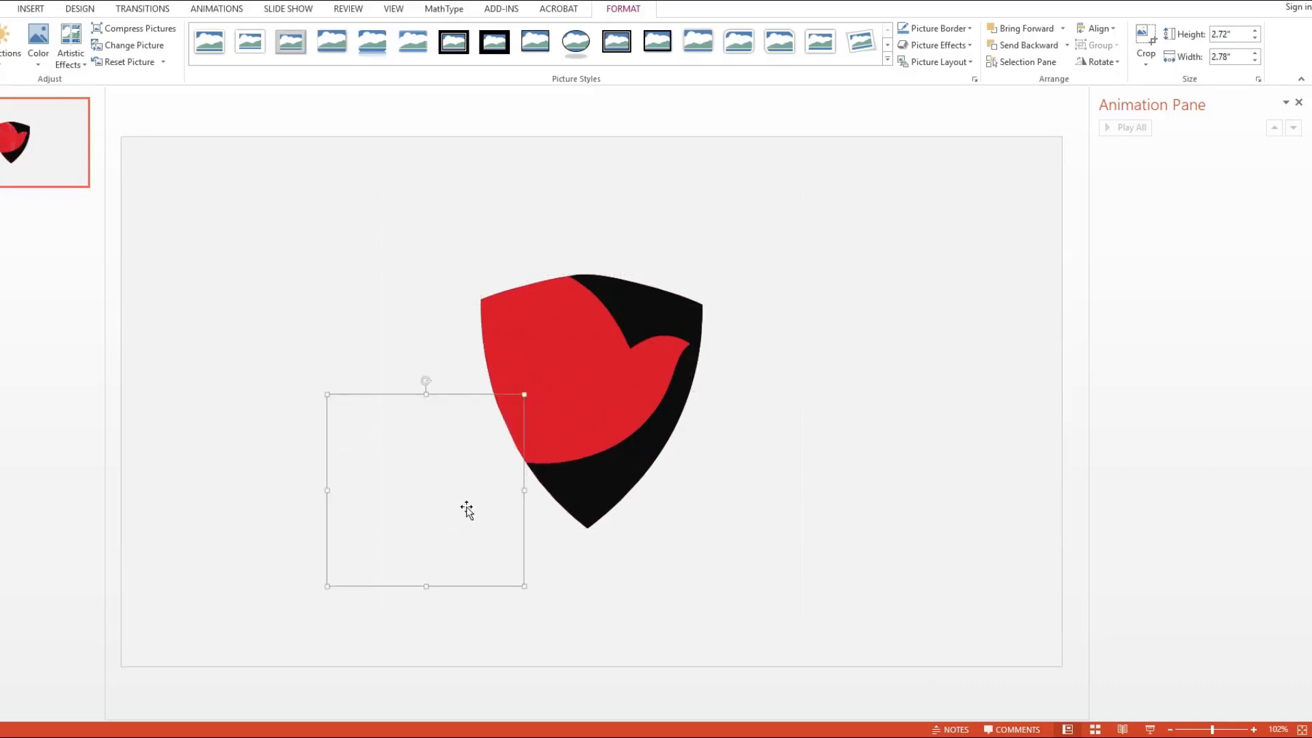
Step: Move the red under-bird piece out of the shield to the empty area at its lower right and deselect it
{"action": "left_click", "coordinate": [663, 380]}
{"action": "left_click", "coordinate": [796, 324]}
{"action": "left_click", "coordinate": [892, 316]}
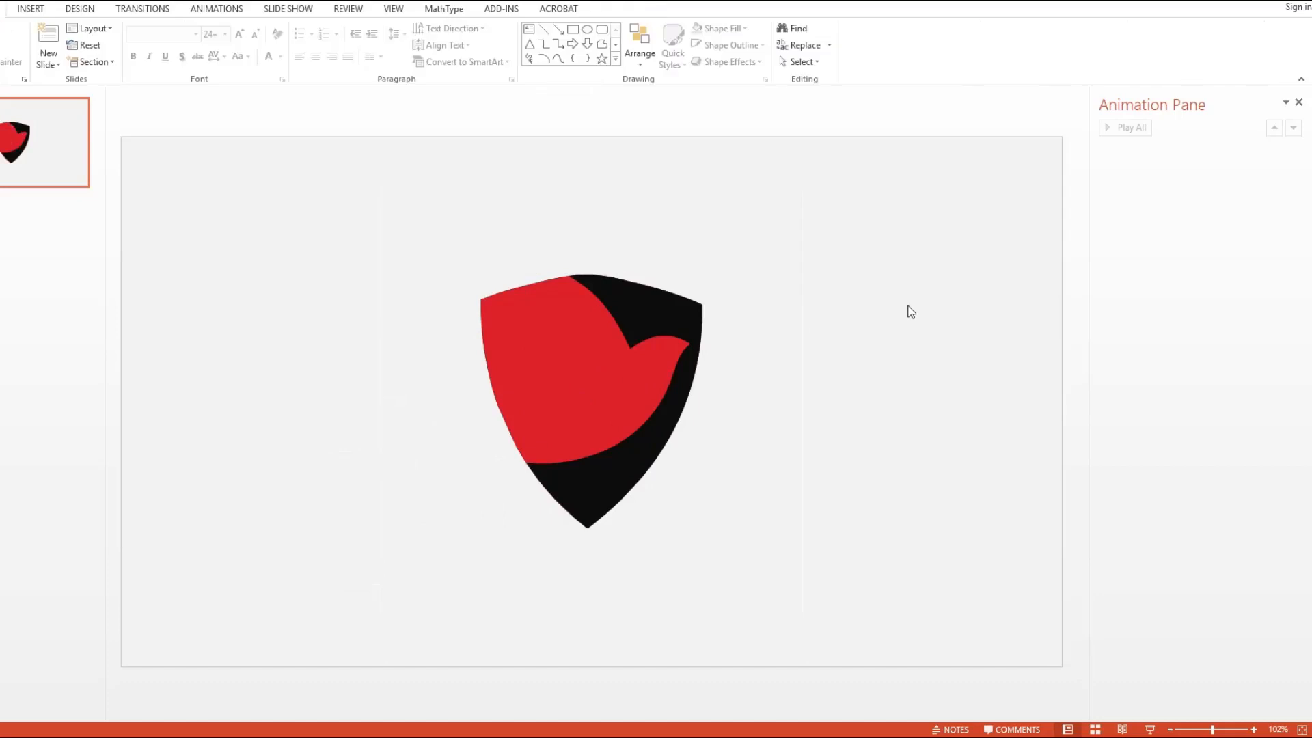
{"action": "left_click_drag", "start_coordinate": [908, 305], "coordinate": [572, 462]}
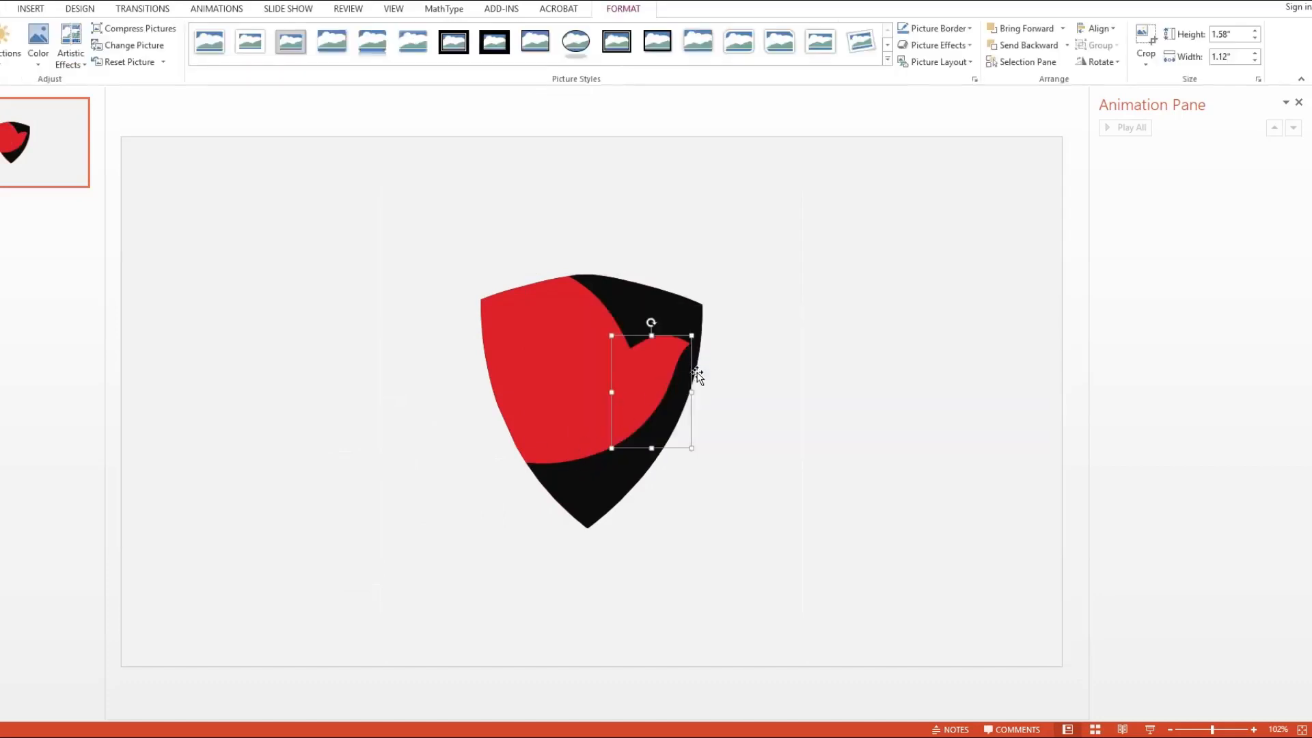
{"action": "left_click_drag", "start_coordinate": [692, 412], "coordinate": [779, 469]}
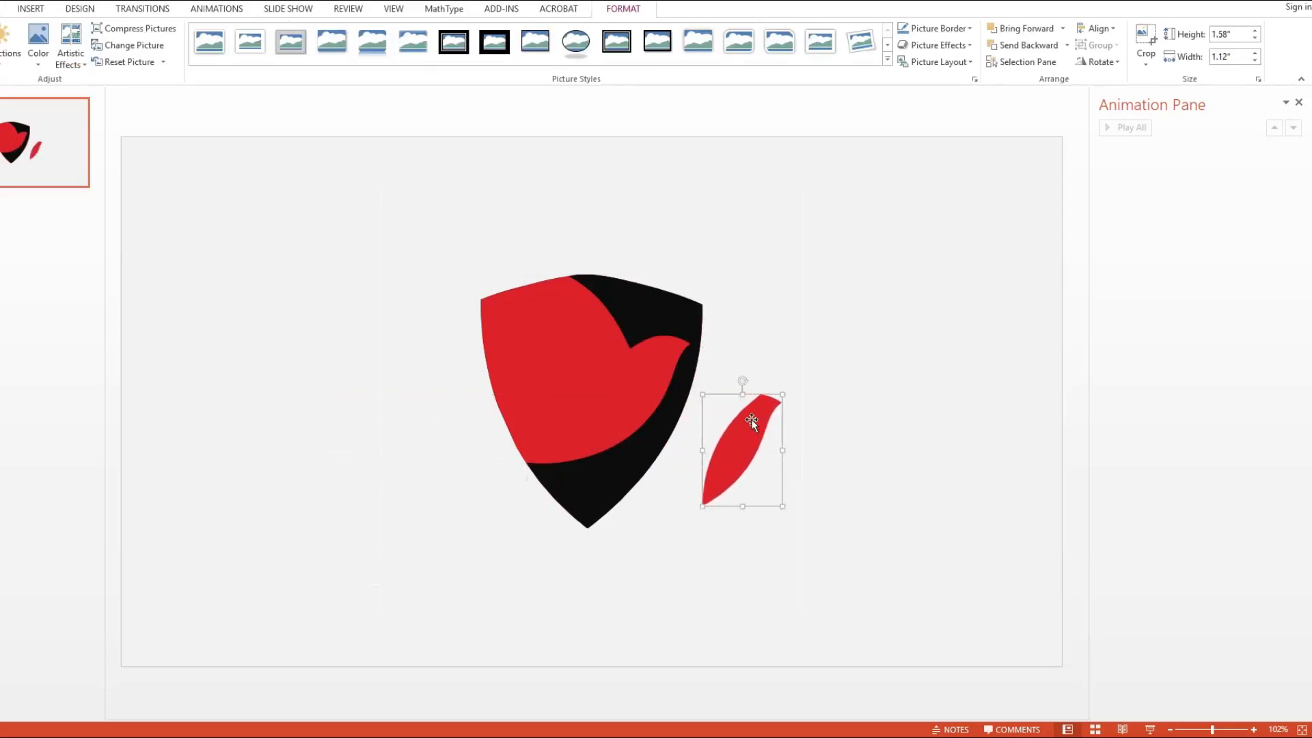
{"action": "left_click", "coordinate": [840, 327]}
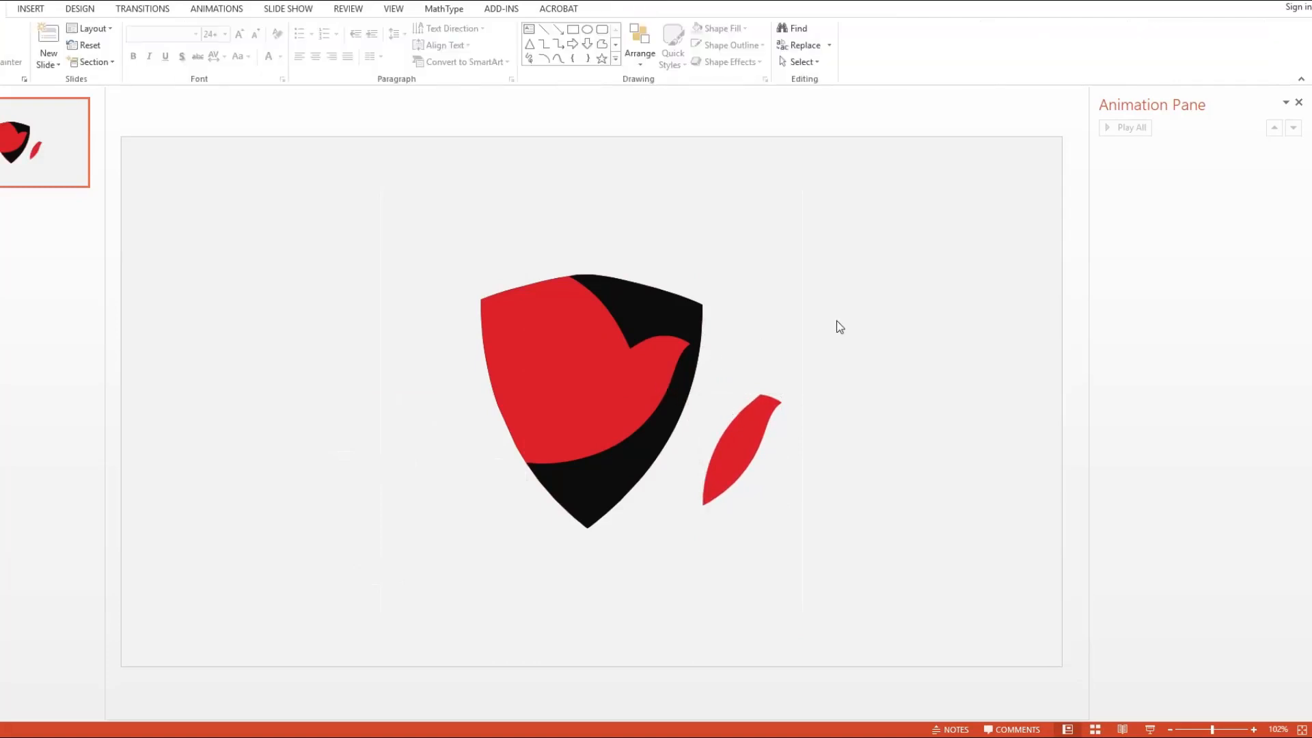
Step: Add a Diagonal Up Right motion path to the white bird picture at the shield's lower left
{"action": "left_click", "coordinate": [443, 471]}
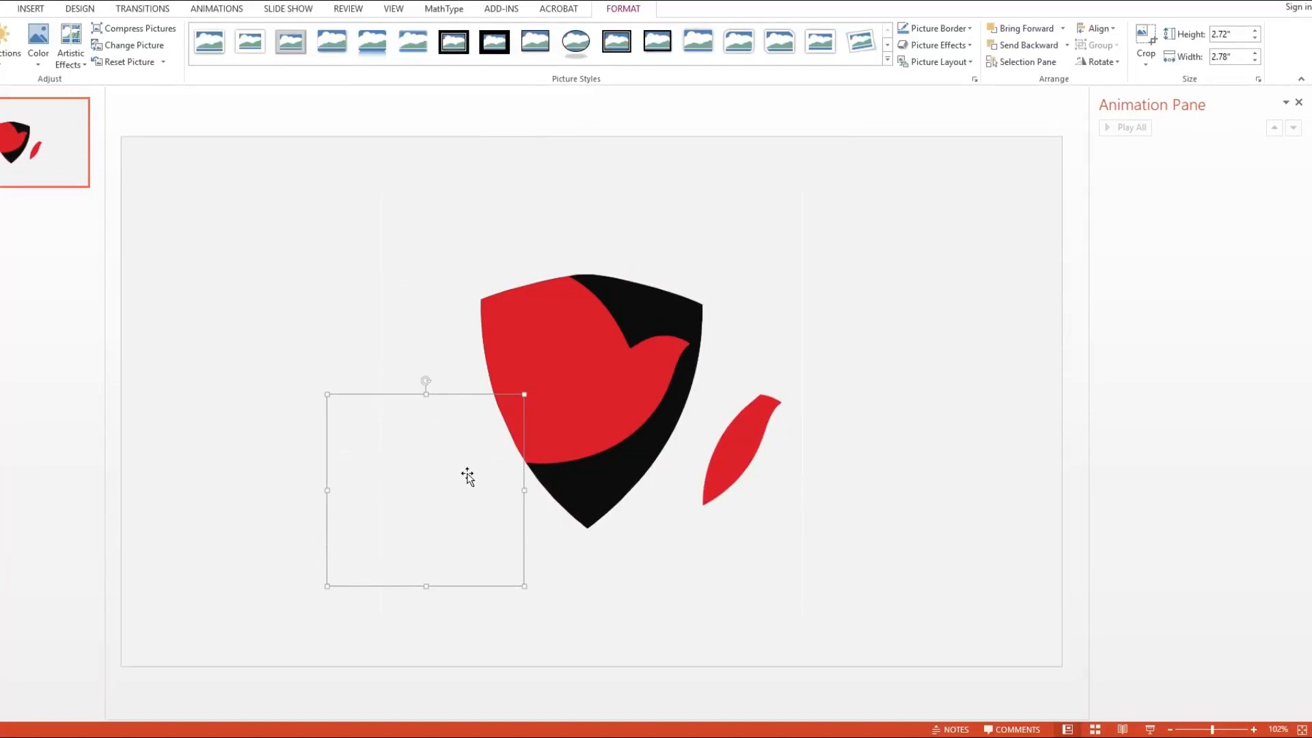
{"action": "left_click", "coordinate": [244, 12]}
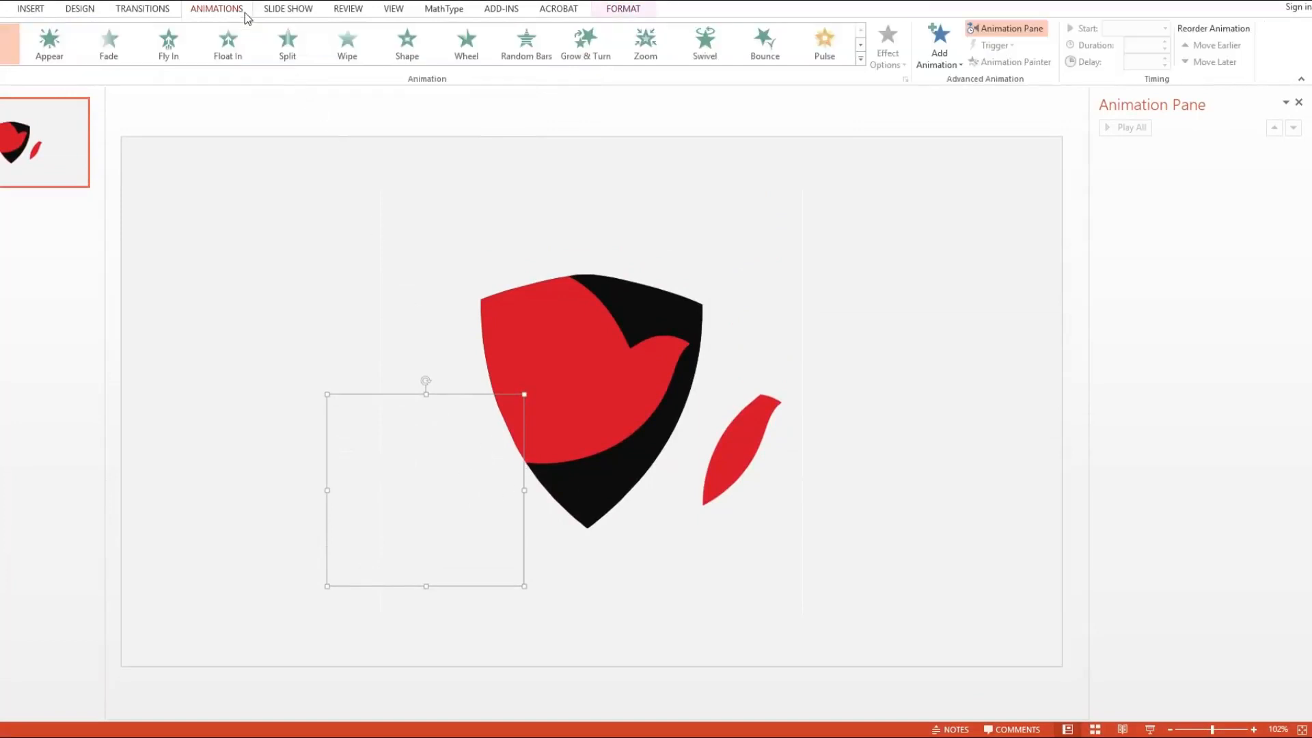
{"action": "left_click", "coordinate": [939, 50]}
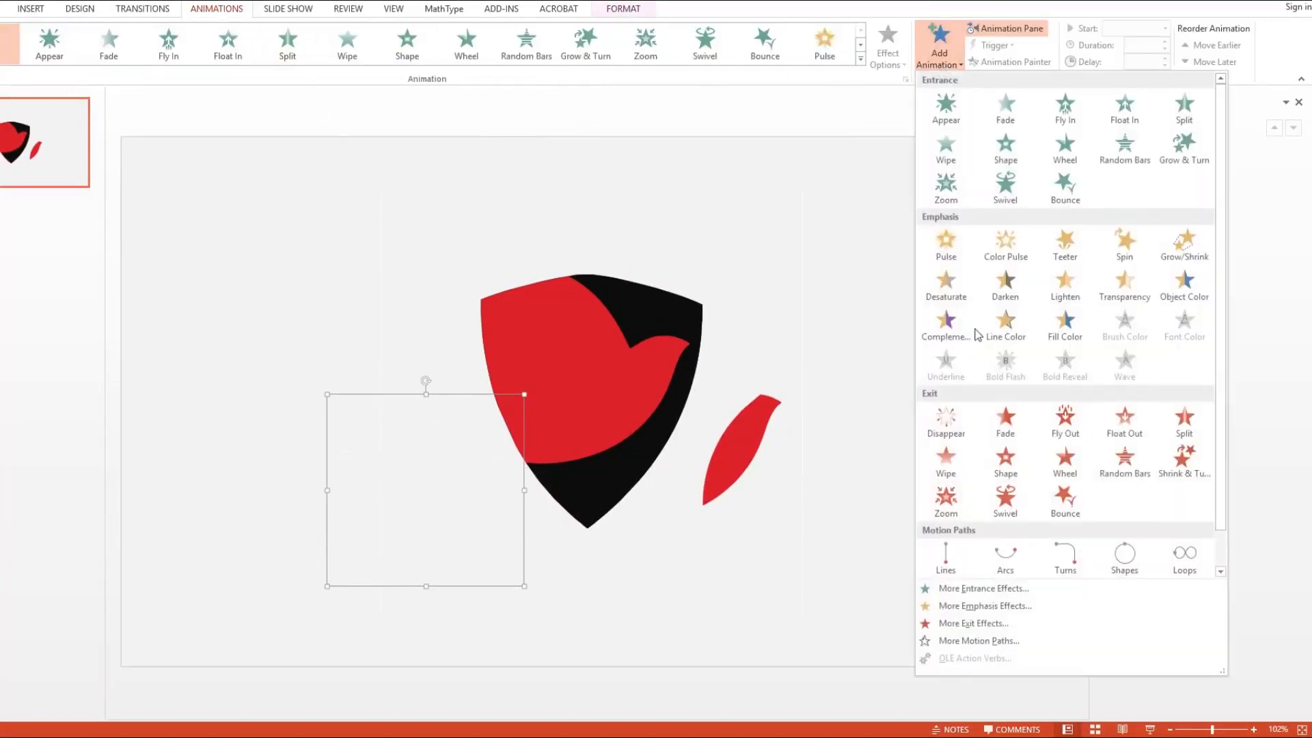
{"action": "left_click", "coordinate": [1004, 642]}
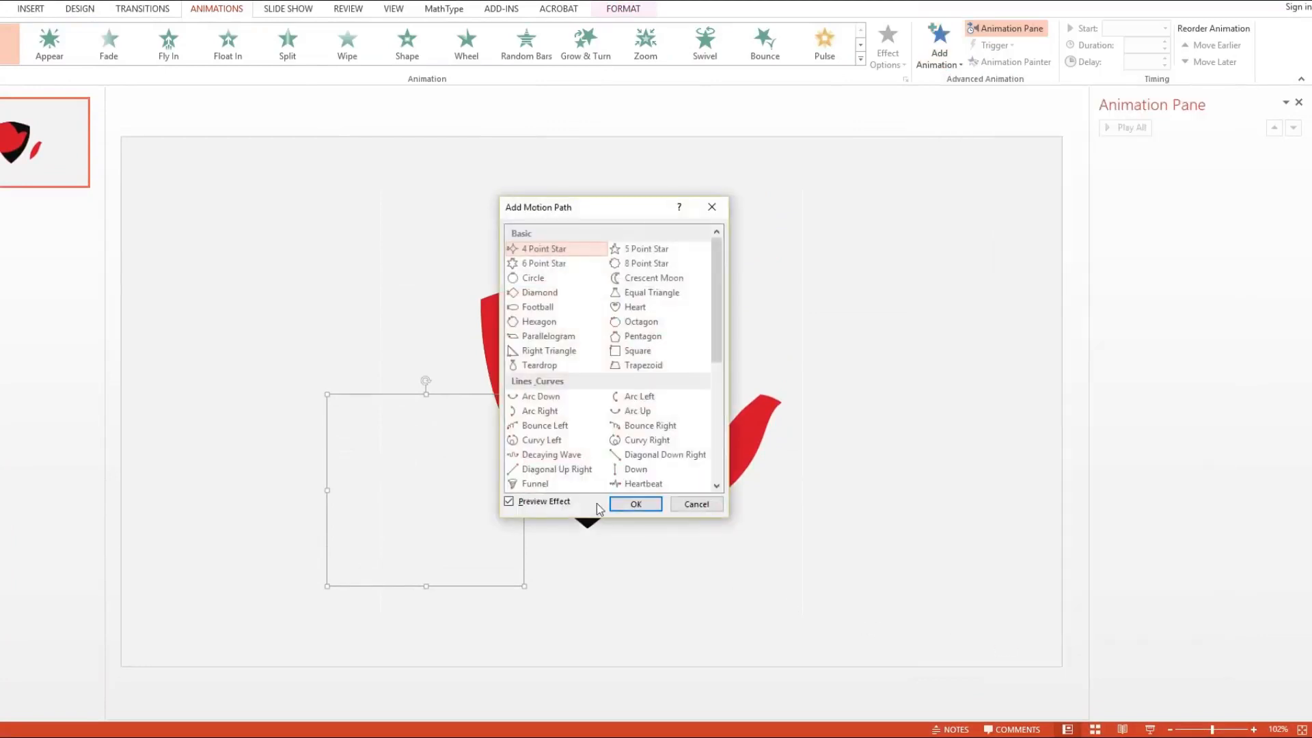
{"action": "left_click", "coordinate": [585, 469]}
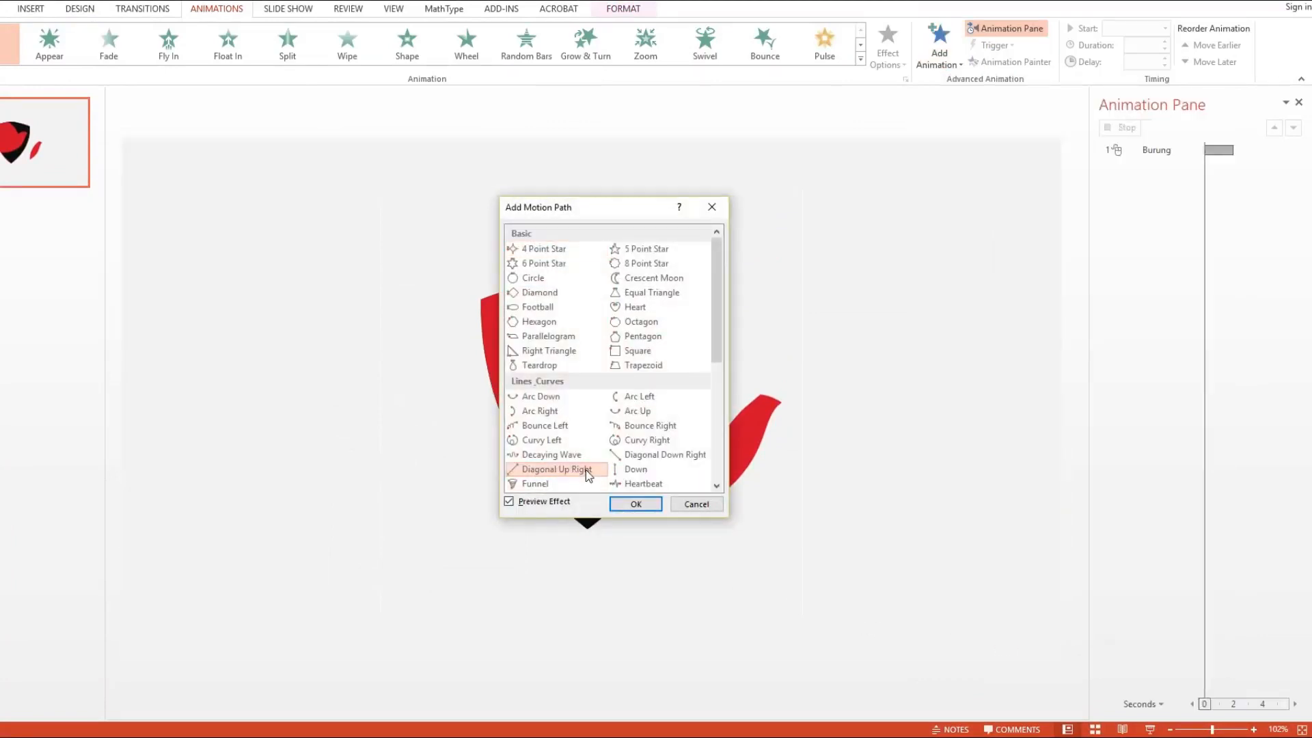
{"action": "left_click", "coordinate": [657, 510]}
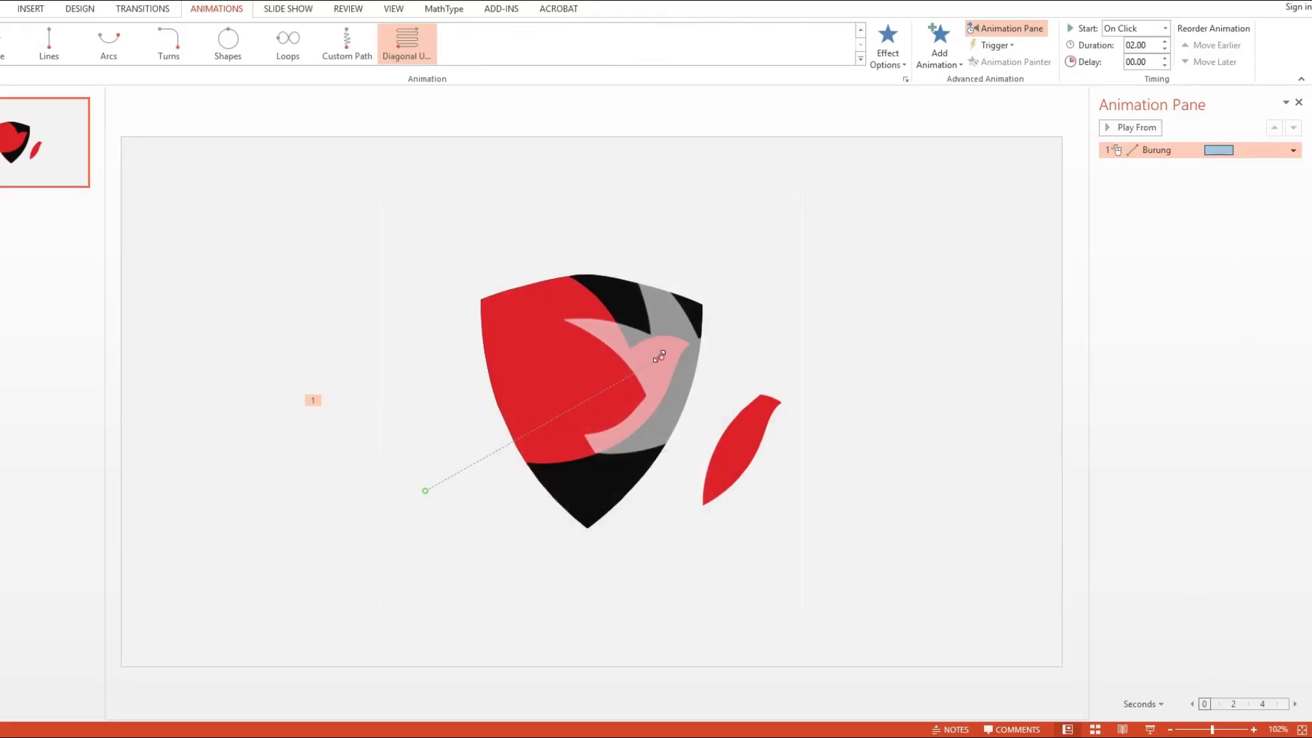
Step: Relocate the end of the bird's motion path so the bird lands inside the shield, flush with the black area's curved edge
{"action": "left_click_drag", "start_coordinate": [654, 356], "coordinate": [594, 375]}
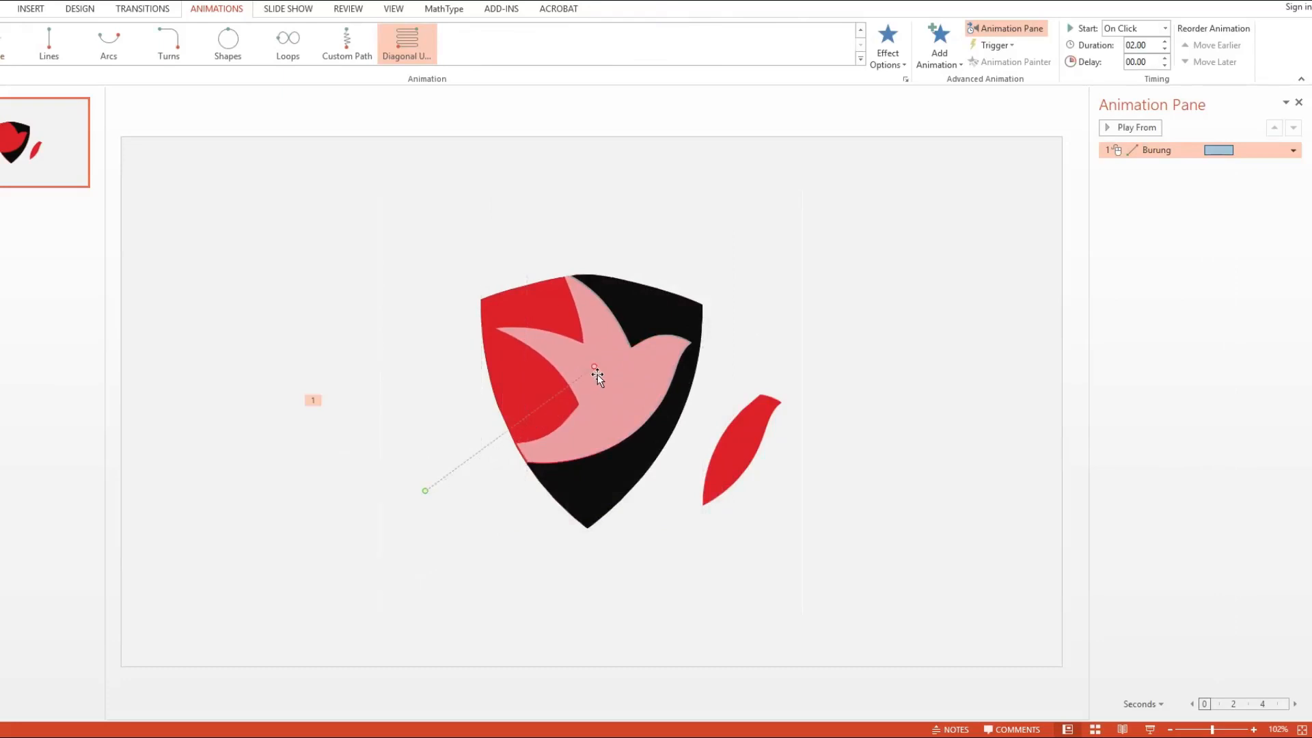
{"action": "scroll", "coordinate": [603, 374], "scroll_direction": "up", "scroll_amount": 5, "text": "ctrl"}
{"action": "scroll", "coordinate": [607, 375], "scroll_direction": "up", "scroll_amount": 5, "text": "ctrl"}
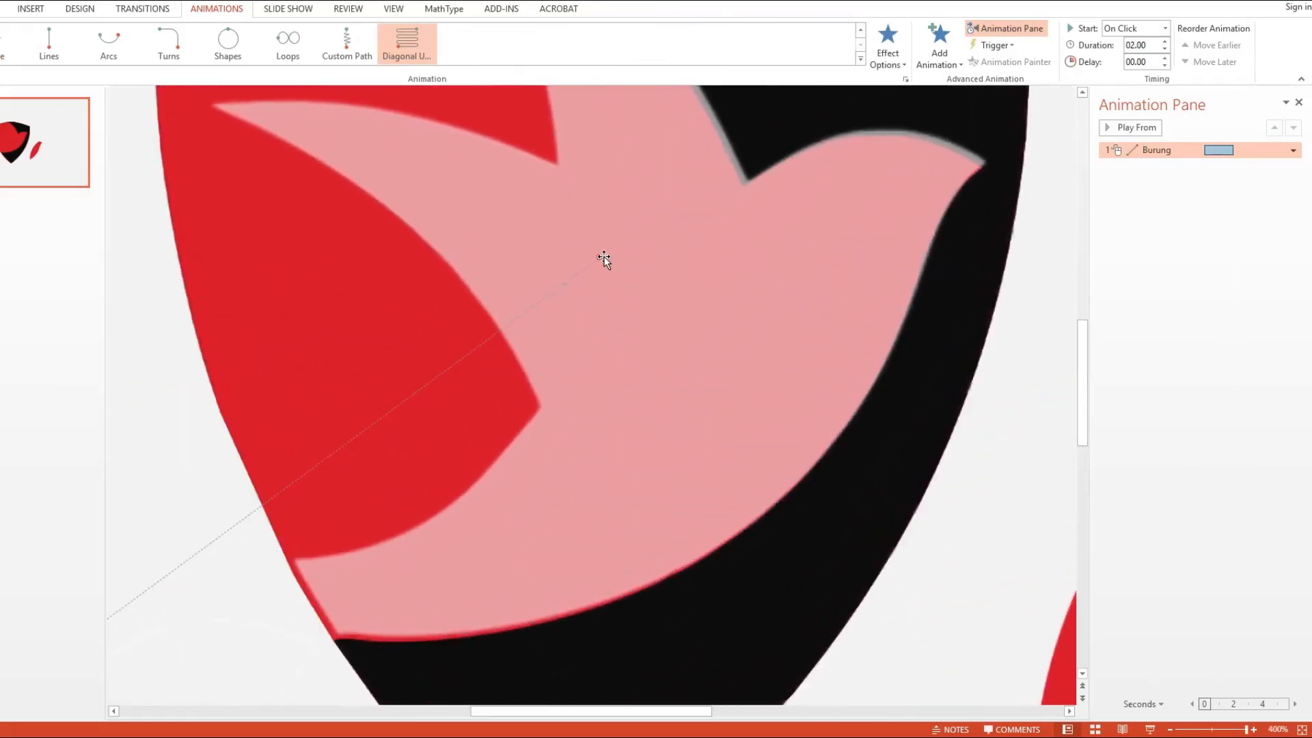
{"action": "left_click_drag", "start_coordinate": [600, 258], "coordinate": [595, 264]}
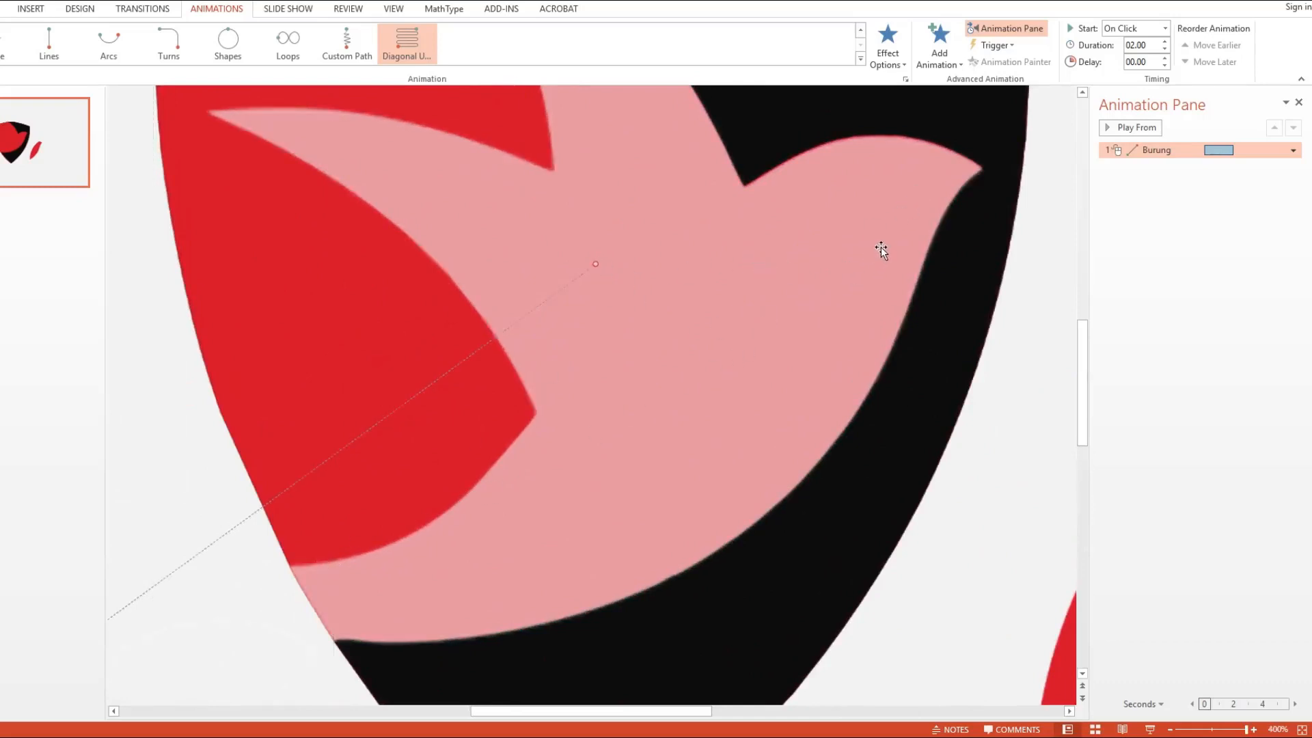
{"action": "scroll", "coordinate": [812, 239], "scroll_direction": "down", "scroll_amount": 5}
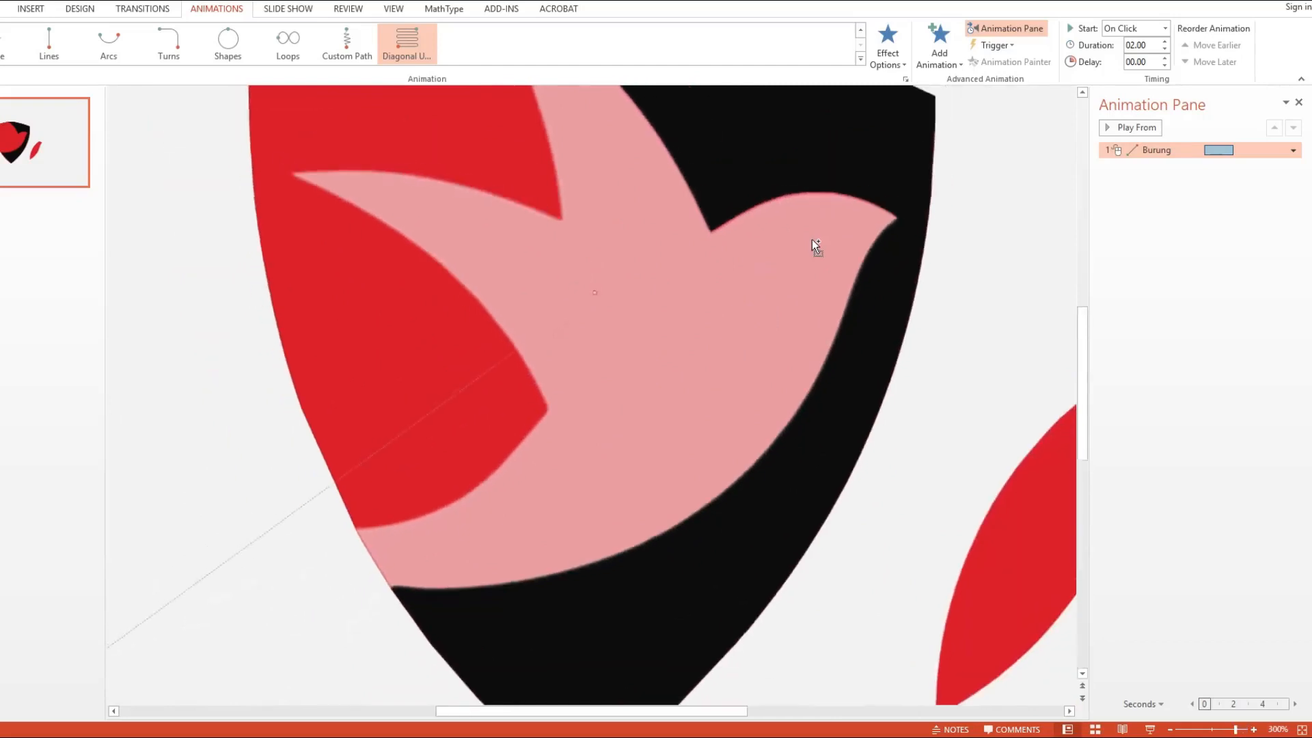
{"action": "left_click", "coordinate": [323, 625]}
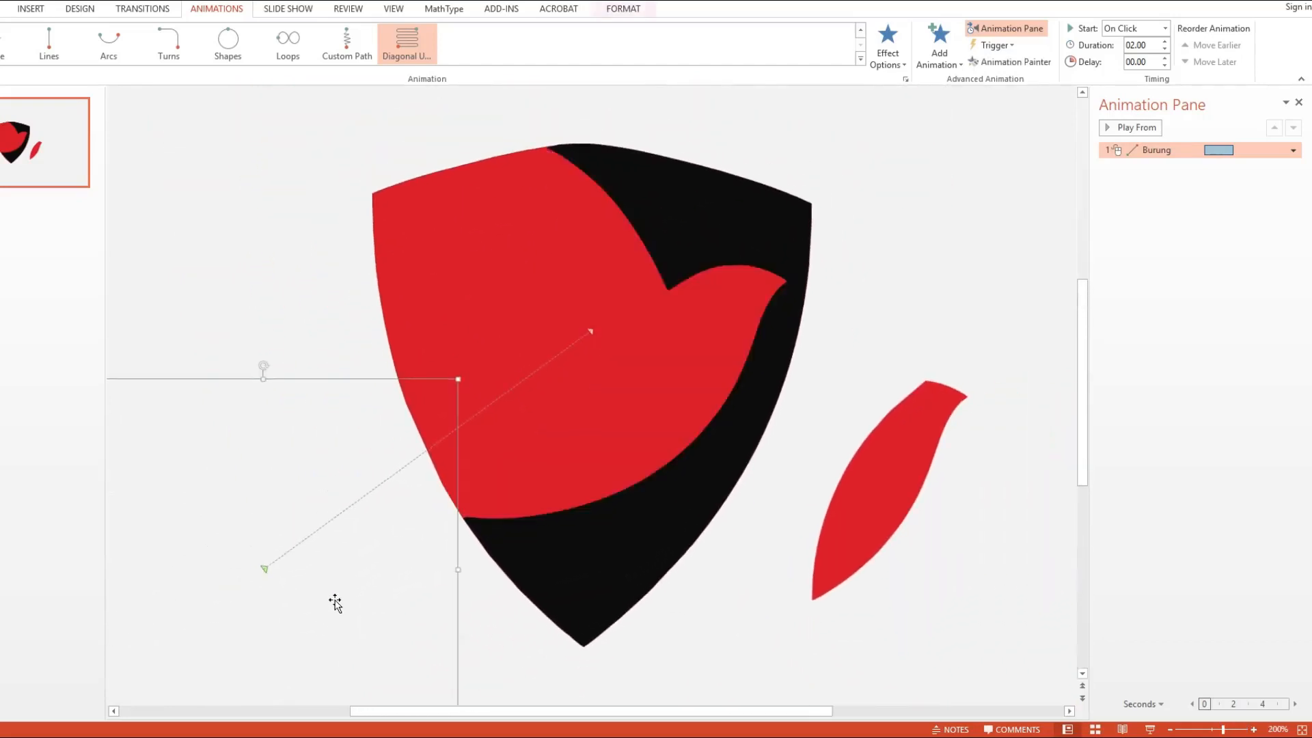
{"action": "left_click", "coordinate": [591, 333]}
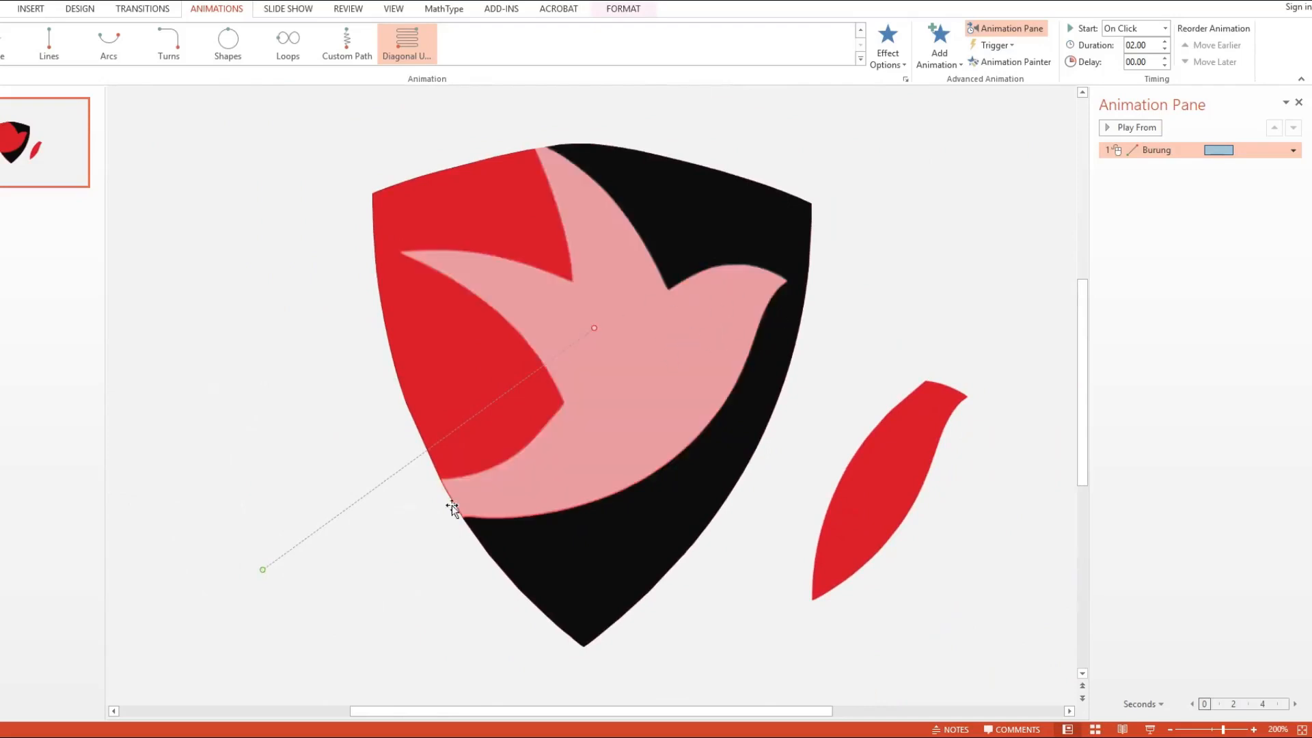
{"action": "left_click", "coordinate": [317, 590]}
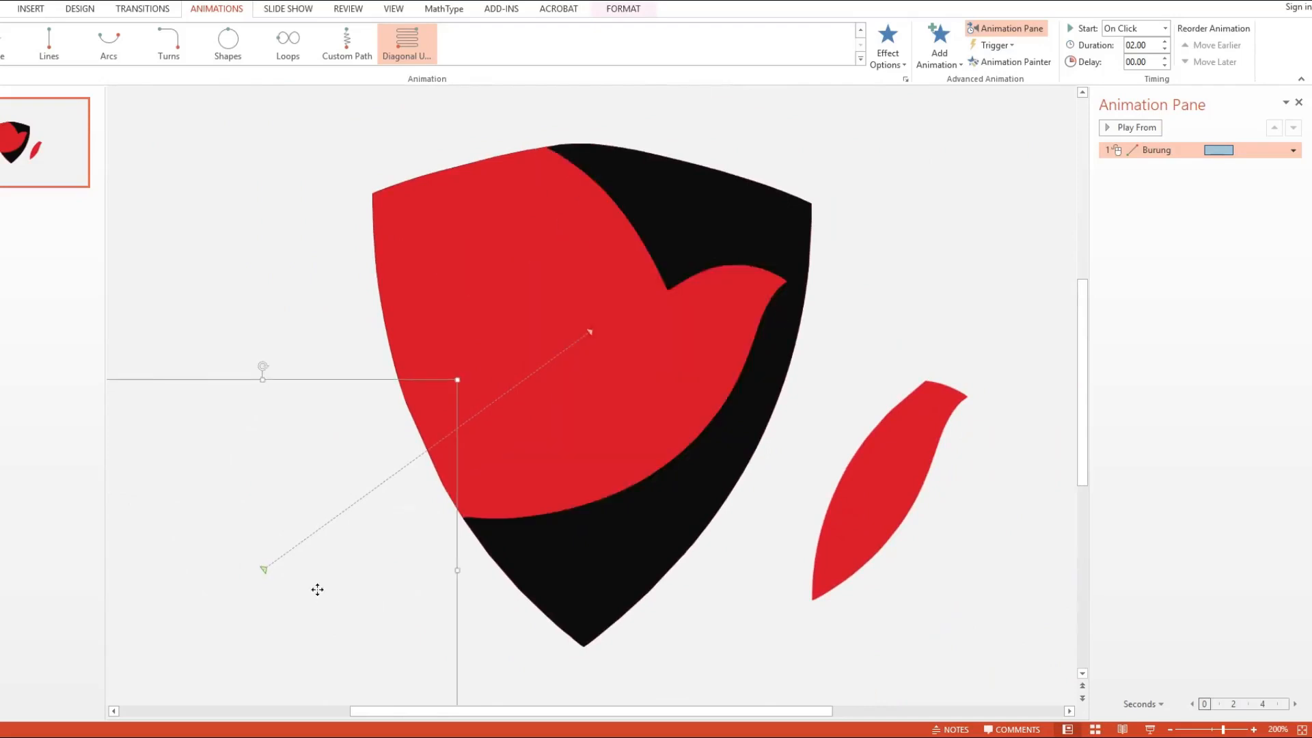
{"action": "left_click", "coordinate": [588, 327]}
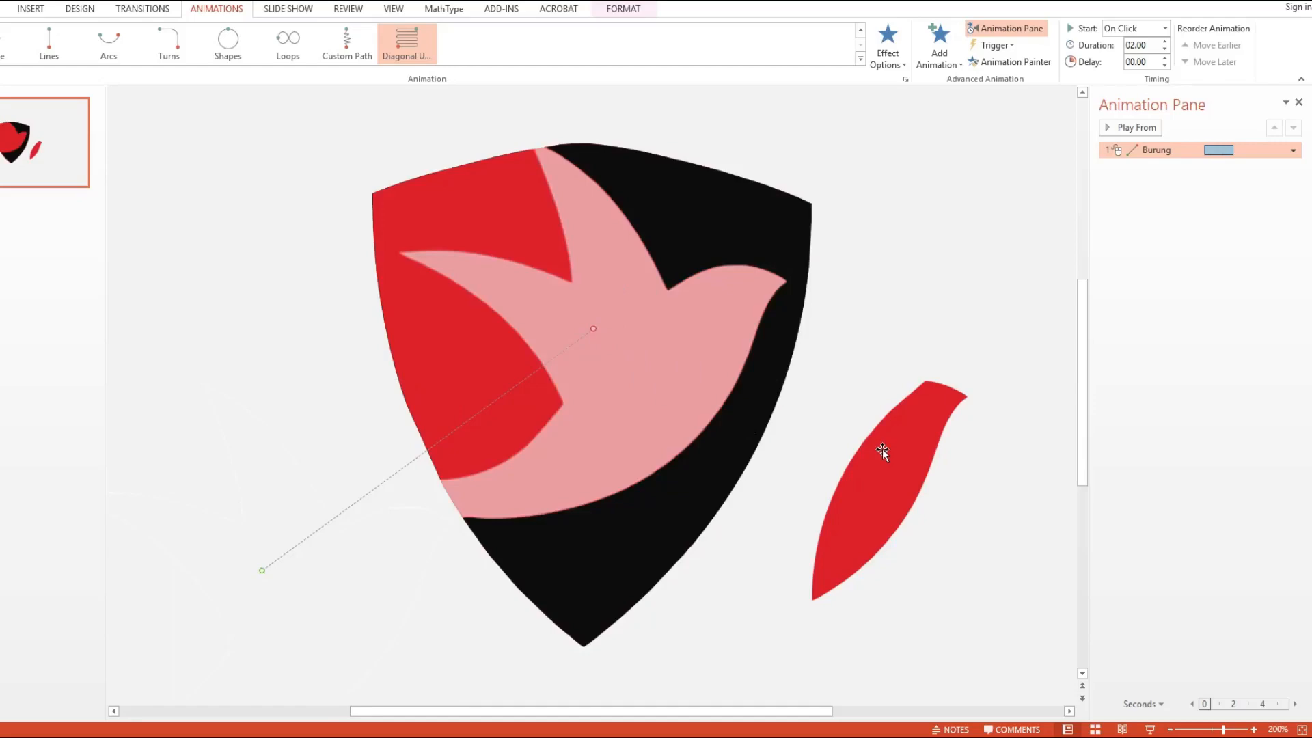
Step: Add a Diagonal Down Right motion path to the red under-bird piece beside the shield
{"action": "scroll", "coordinate": [837, 434], "scroll_direction": "down", "scroll_amount": 3}
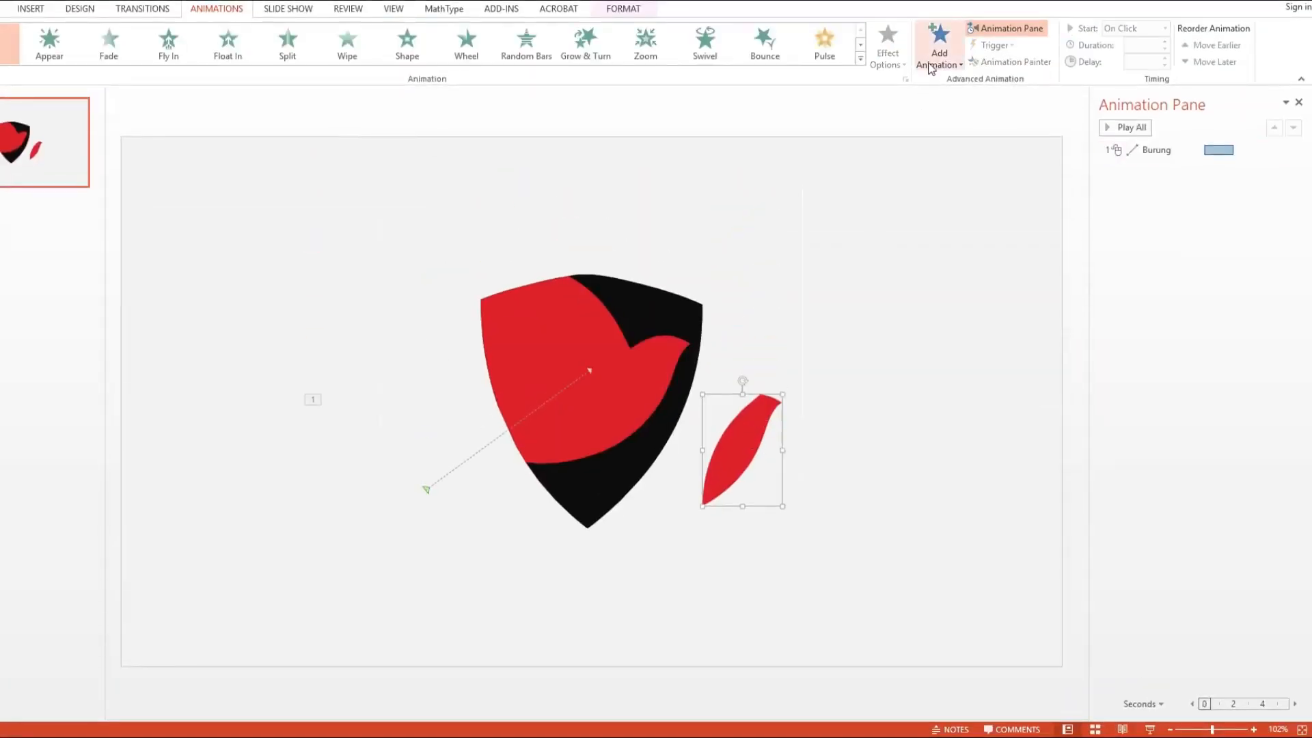
{"action": "left_click", "coordinate": [936, 55]}
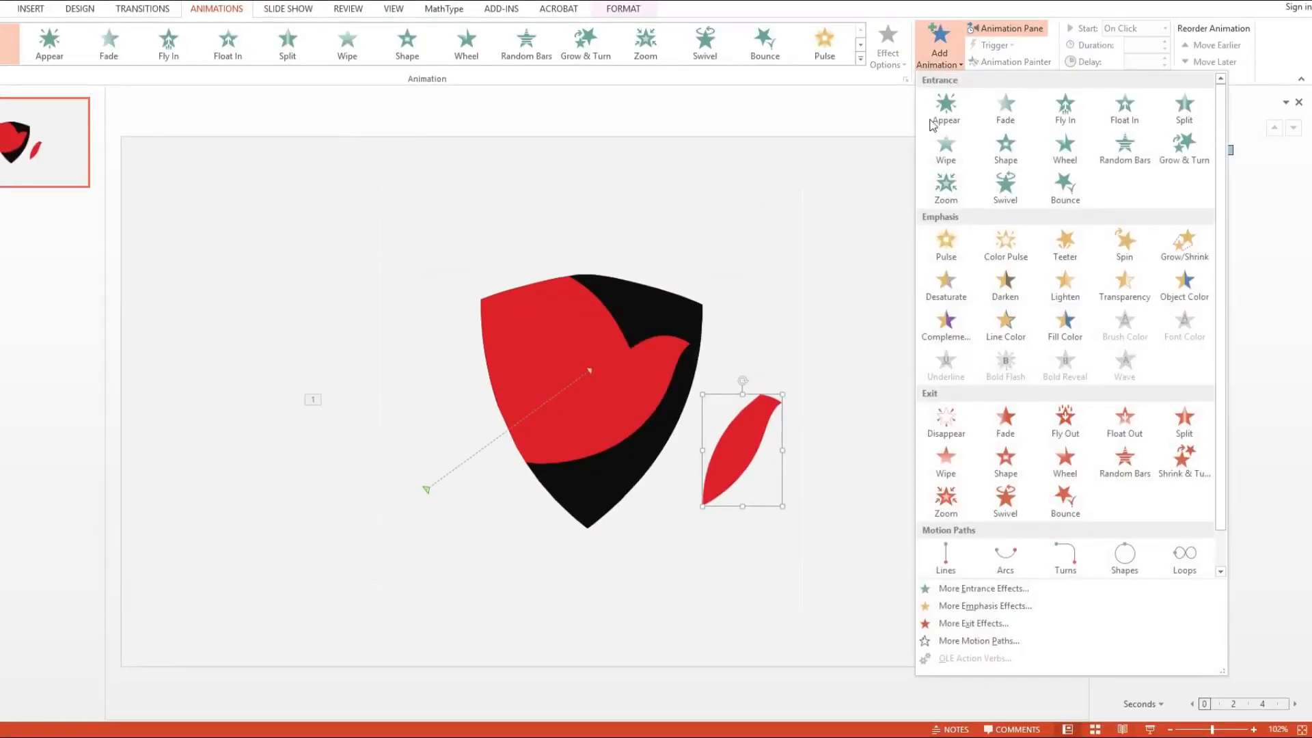
{"action": "left_click", "coordinate": [953, 641]}
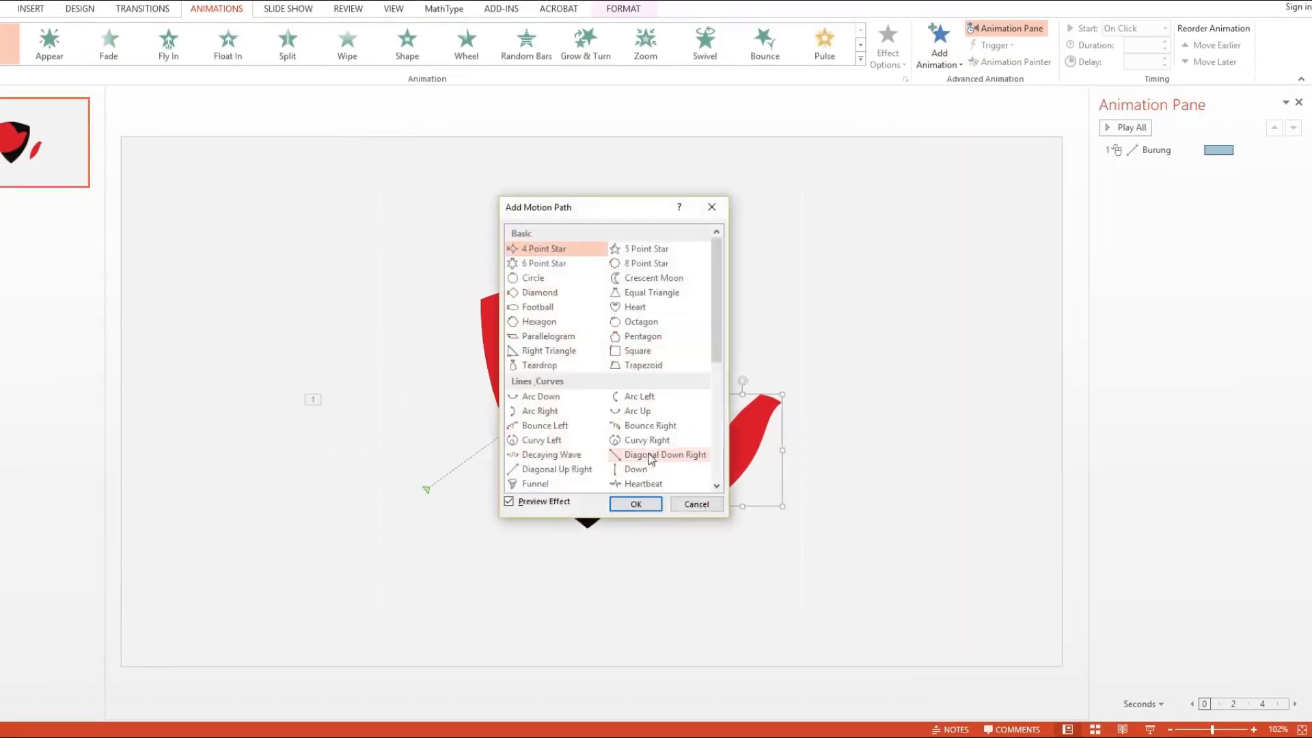
{"action": "left_click", "coordinate": [651, 455]}
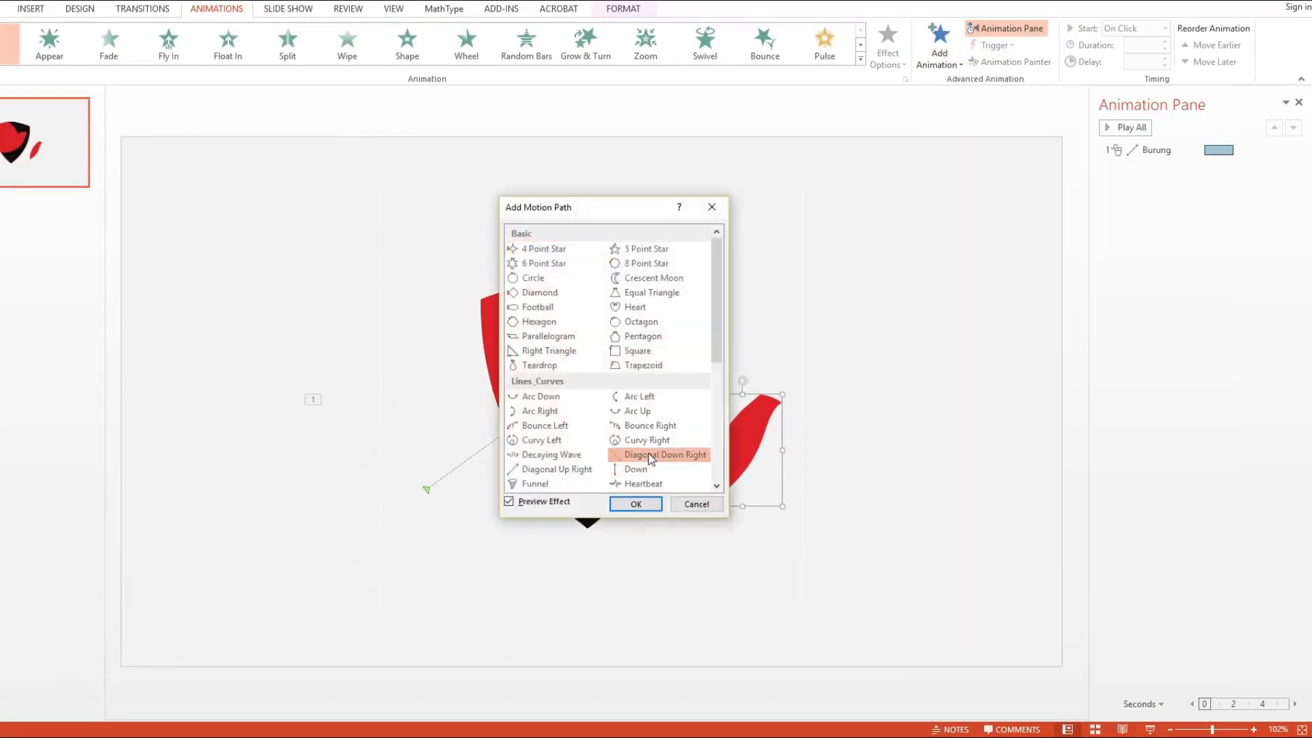
{"action": "left_click", "coordinate": [635, 504]}
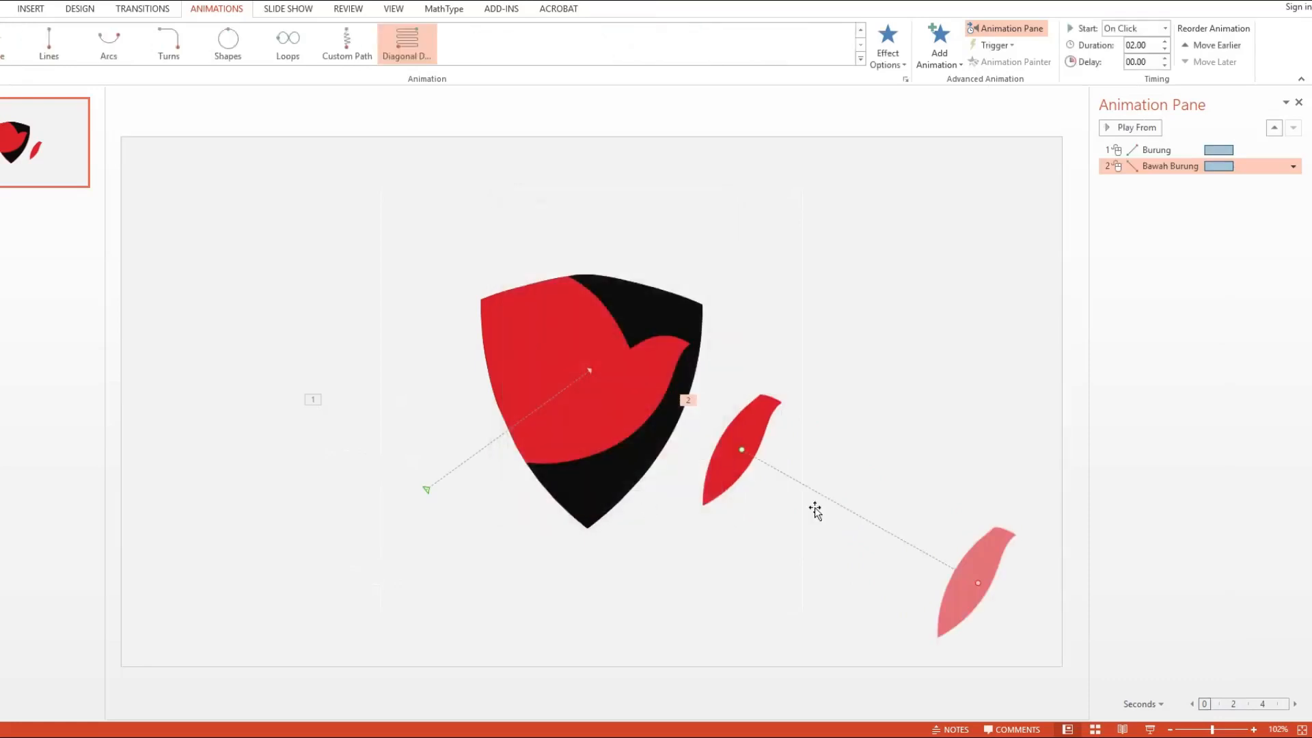
Step: Relocate the end of the under-bird piece's motion path so it lands flush with the bird's edge inside the shield, and deselect it
{"action": "left_click_drag", "start_coordinate": [975, 582], "coordinate": [652, 395]}
{"action": "scroll", "coordinate": [645, 388], "scroll_direction": "up", "scroll_amount": 10}
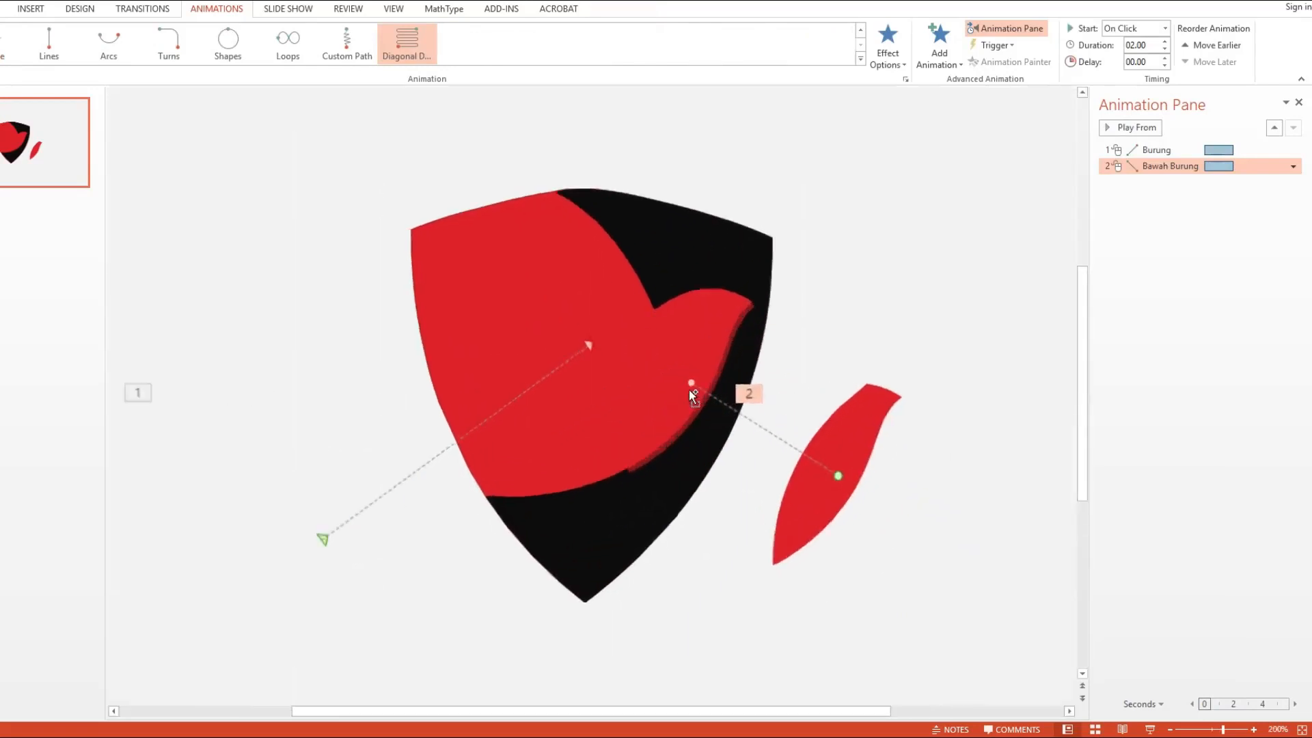
{"action": "left_click_drag", "start_coordinate": [776, 375], "coordinate": [767, 365]}
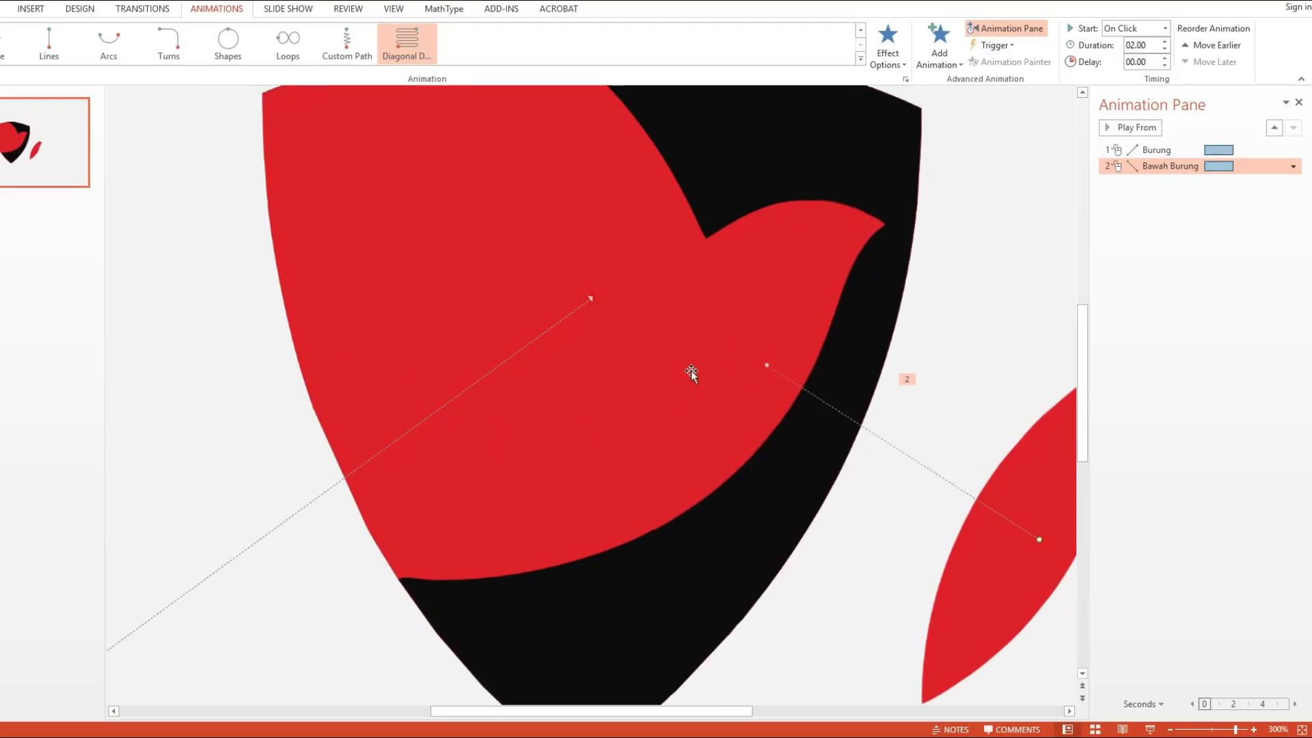
{"action": "scroll", "coordinate": [690, 370], "scroll_direction": "down", "scroll_amount": 12}
{"action": "scroll", "coordinate": [692, 372], "scroll_direction": "up", "scroll_amount": 4}
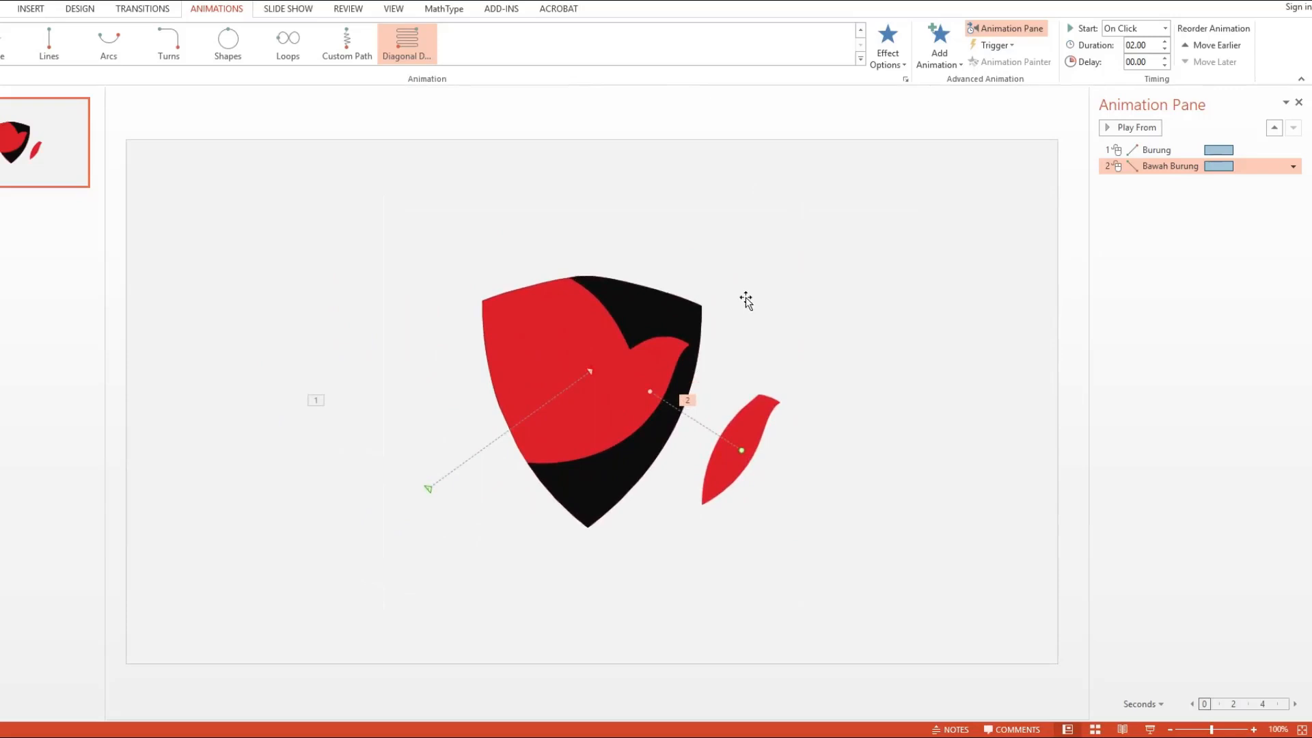
{"action": "left_click", "coordinate": [746, 300]}
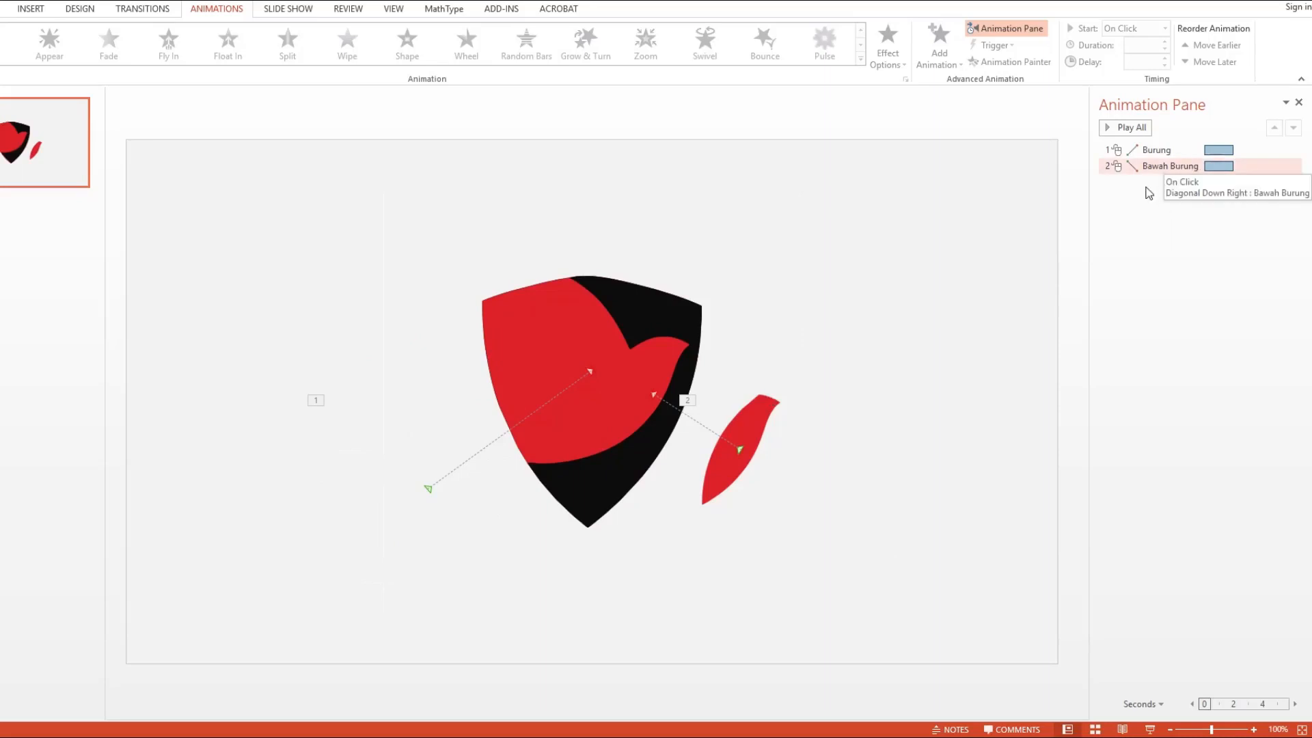
Step: Set both the Burung and Bawah Burung animations to start With Previous with a duration of 1.5 seconds
{"action": "left_click", "coordinate": [1145, 164]}
{"action": "left_click", "coordinate": [1153, 148], "text": "ctrl"}
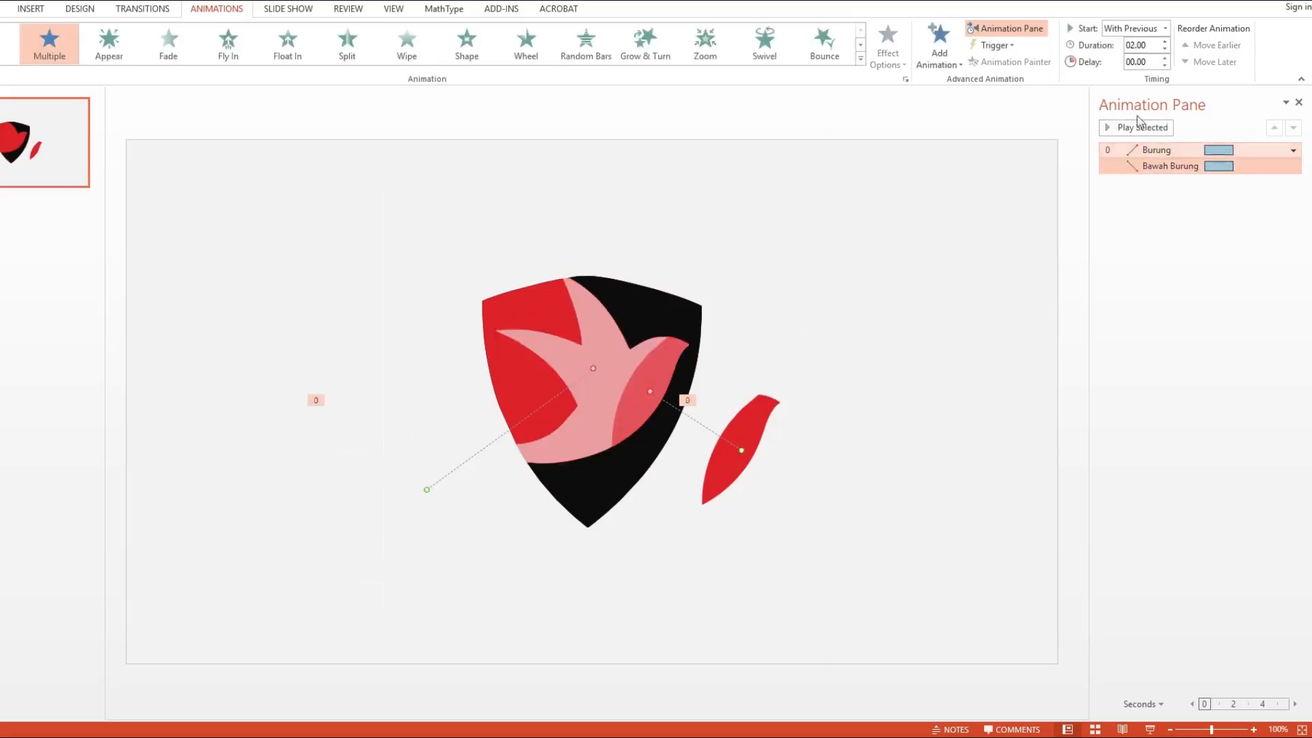
{"action": "left_click", "coordinate": [1145, 45]}
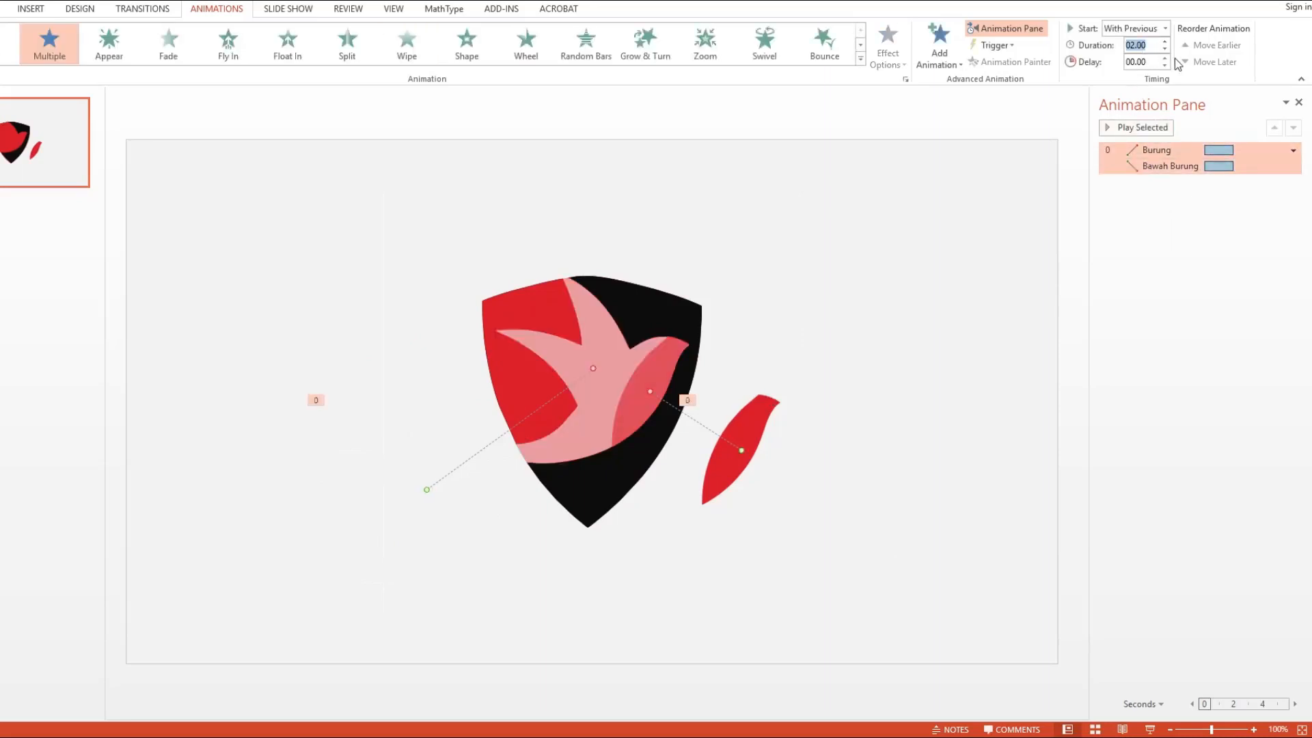
{"action": "type", "text": "1.5"}
{"action": "key", "text": "Return"}
Step: Give both motion paths a smooth end of 1.5 sec and a smooth start of 0 sec
{"action": "right_click", "coordinate": [1188, 169]}
{"action": "left_click", "coordinate": [1220, 235]}
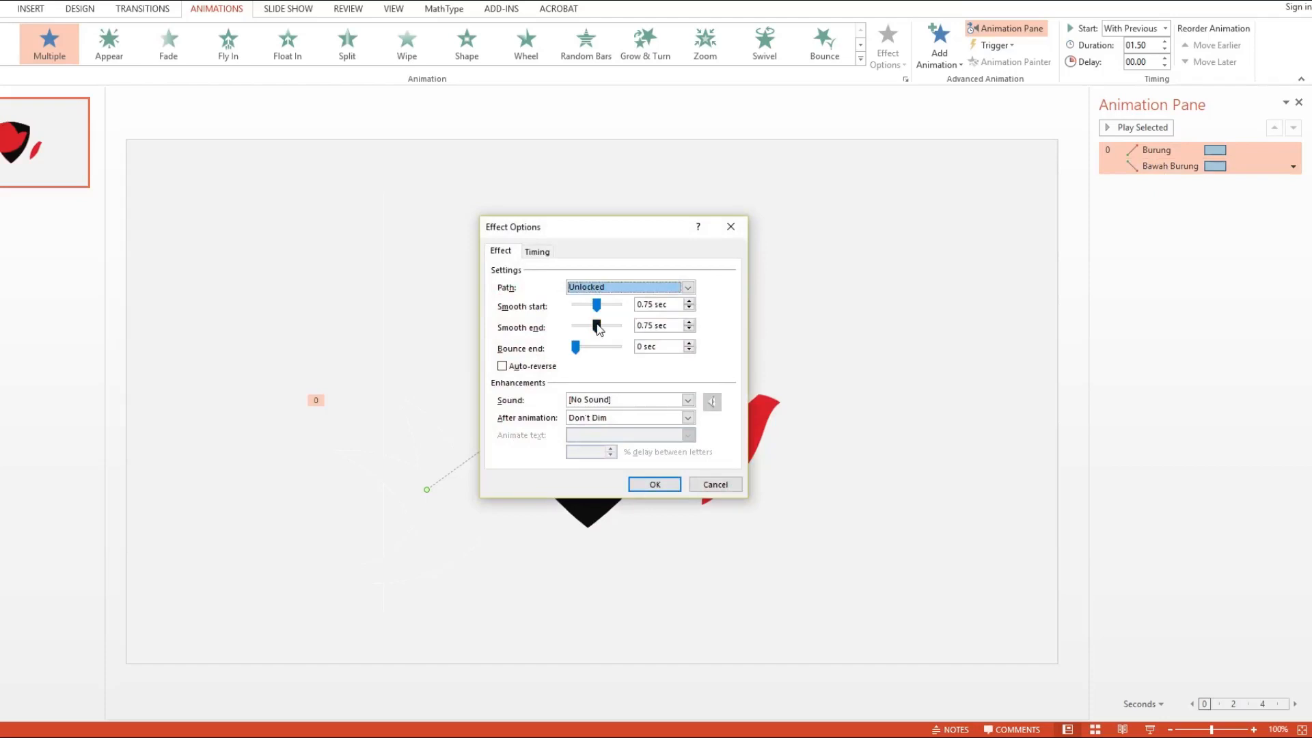
{"action": "left_click_drag", "start_coordinate": [598, 327], "coordinate": [686, 328]}
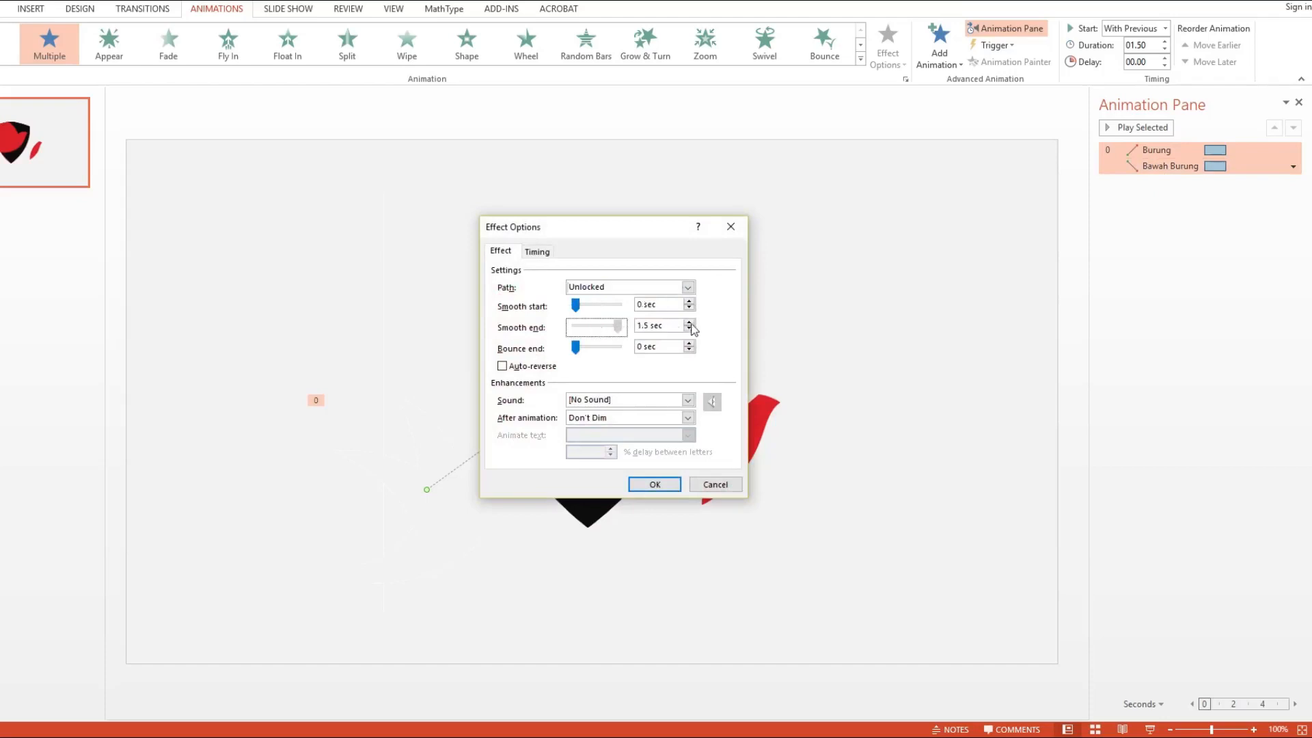
{"action": "left_click", "coordinate": [655, 484]}
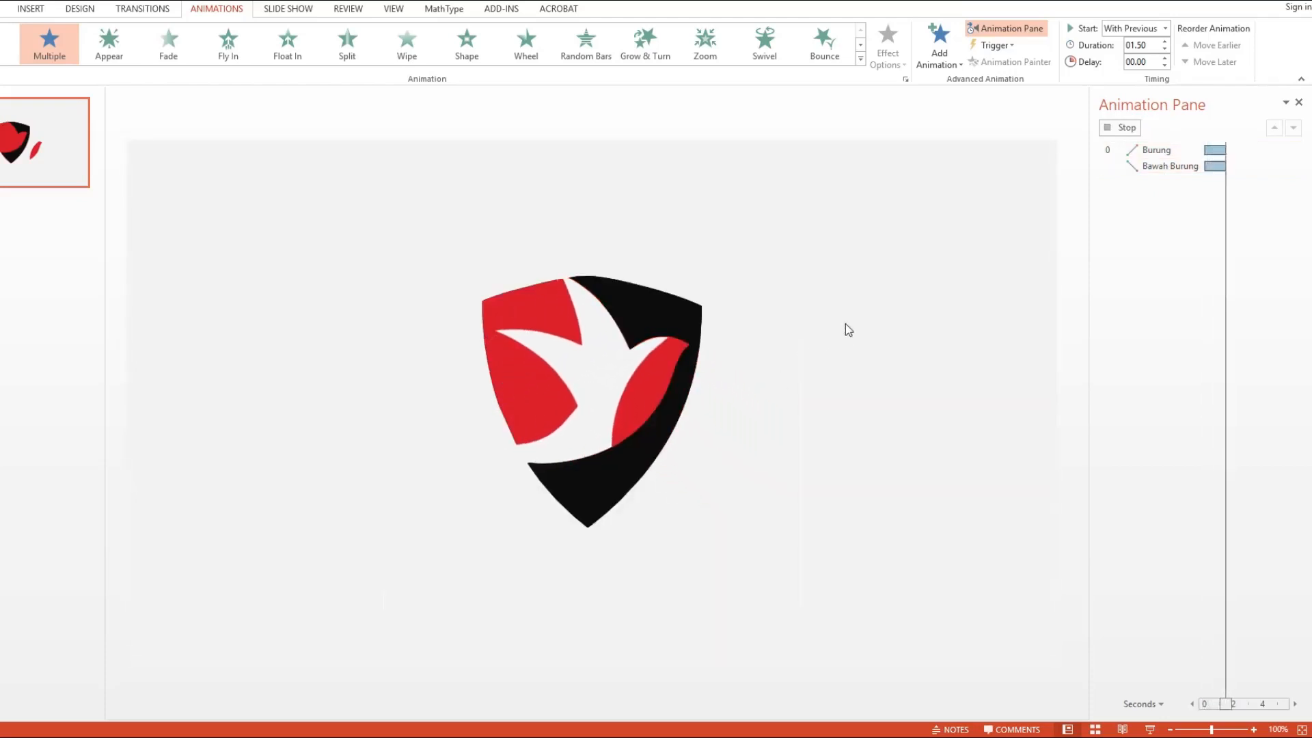
Step: Set the delay of the Bawah Burung animation to 1 second and leave nothing selected on the slide
{"action": "left_click", "coordinate": [1169, 166]}
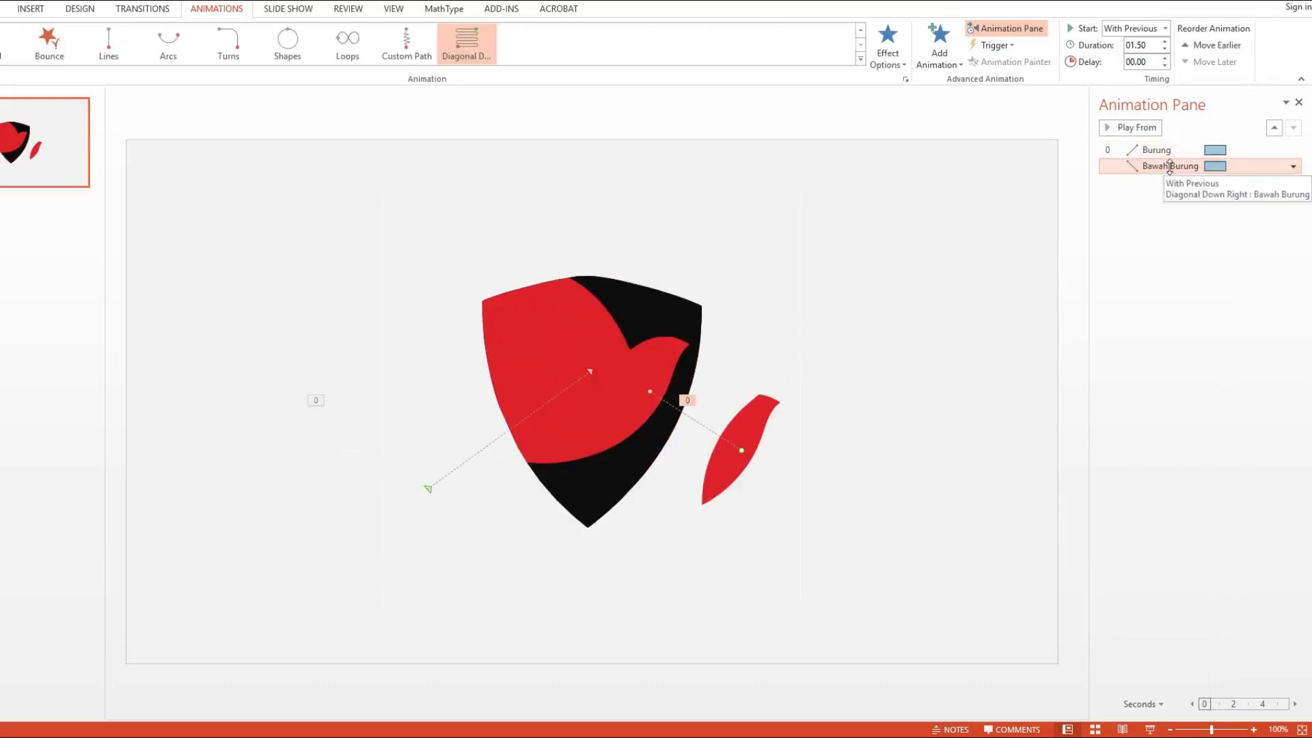
{"action": "double_click", "coordinate": [1140, 67]}
{"action": "type", "text": "1"}
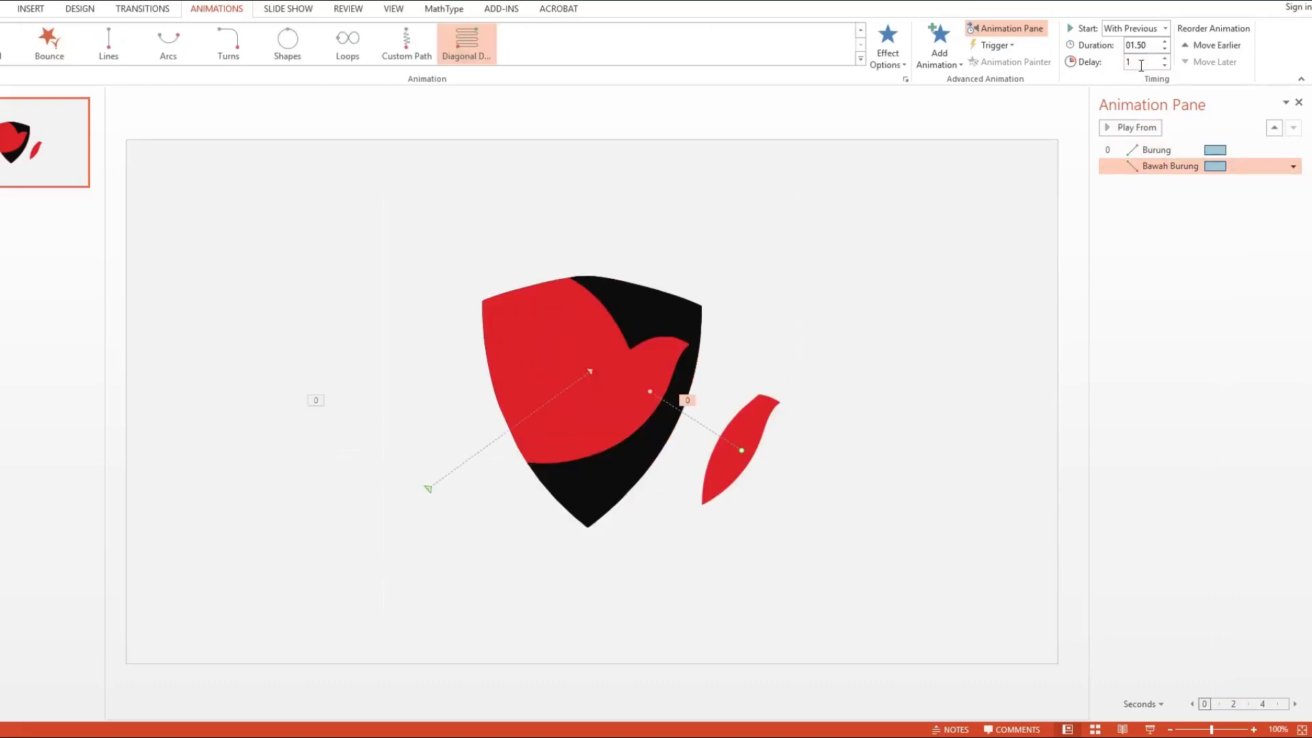
{"action": "key", "text": "Return"}
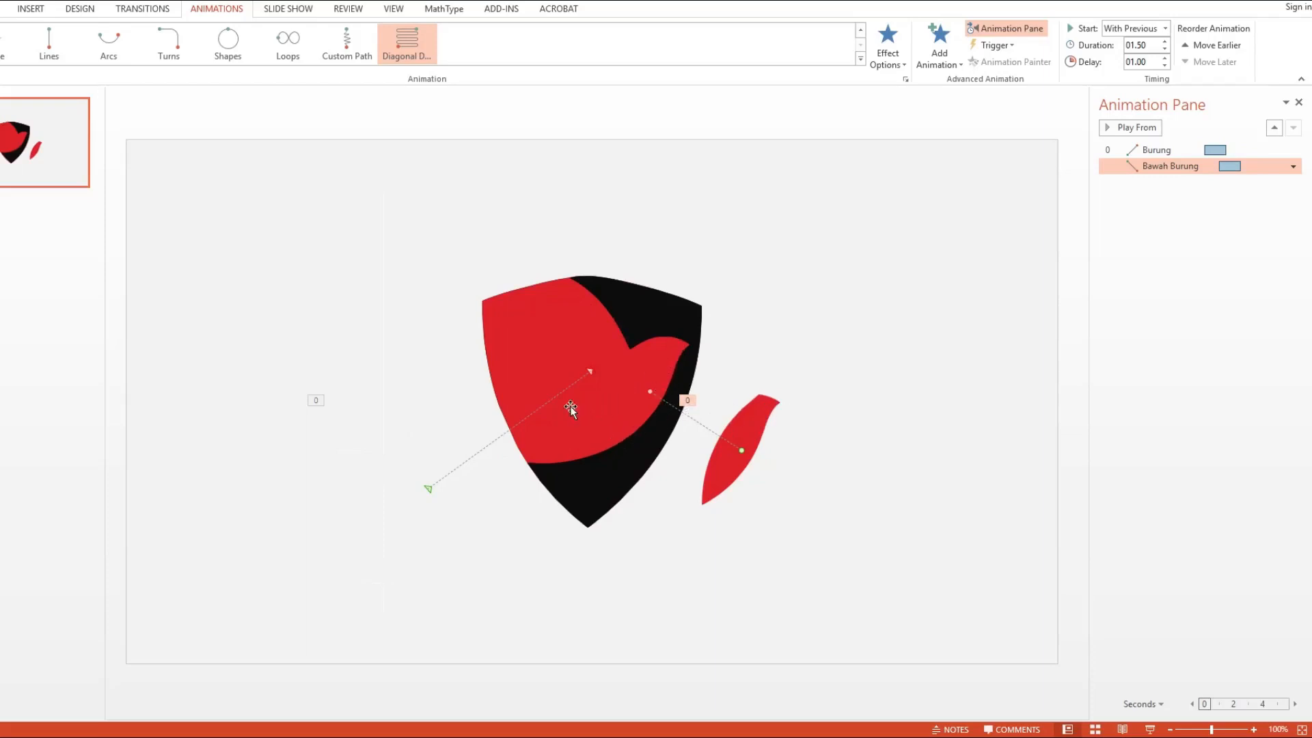
{"action": "left_click", "coordinate": [757, 428]}
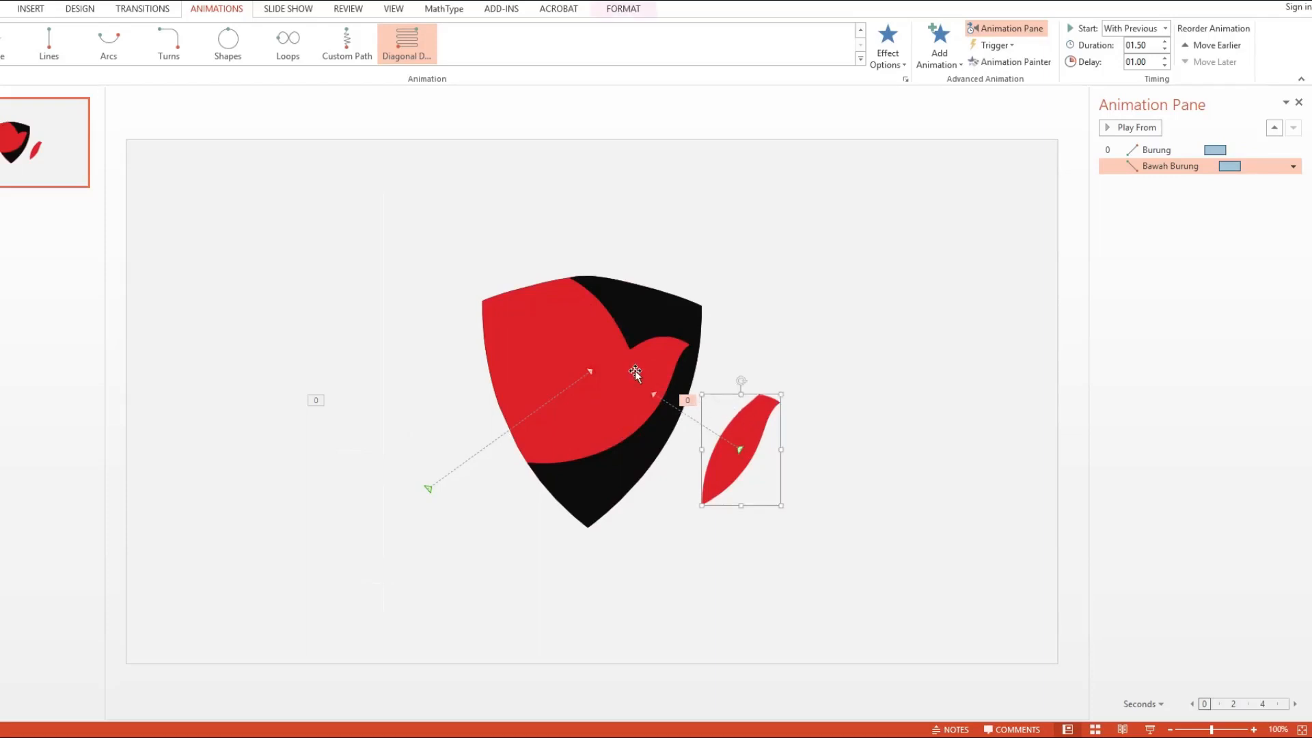
{"action": "left_click", "coordinate": [798, 296]}
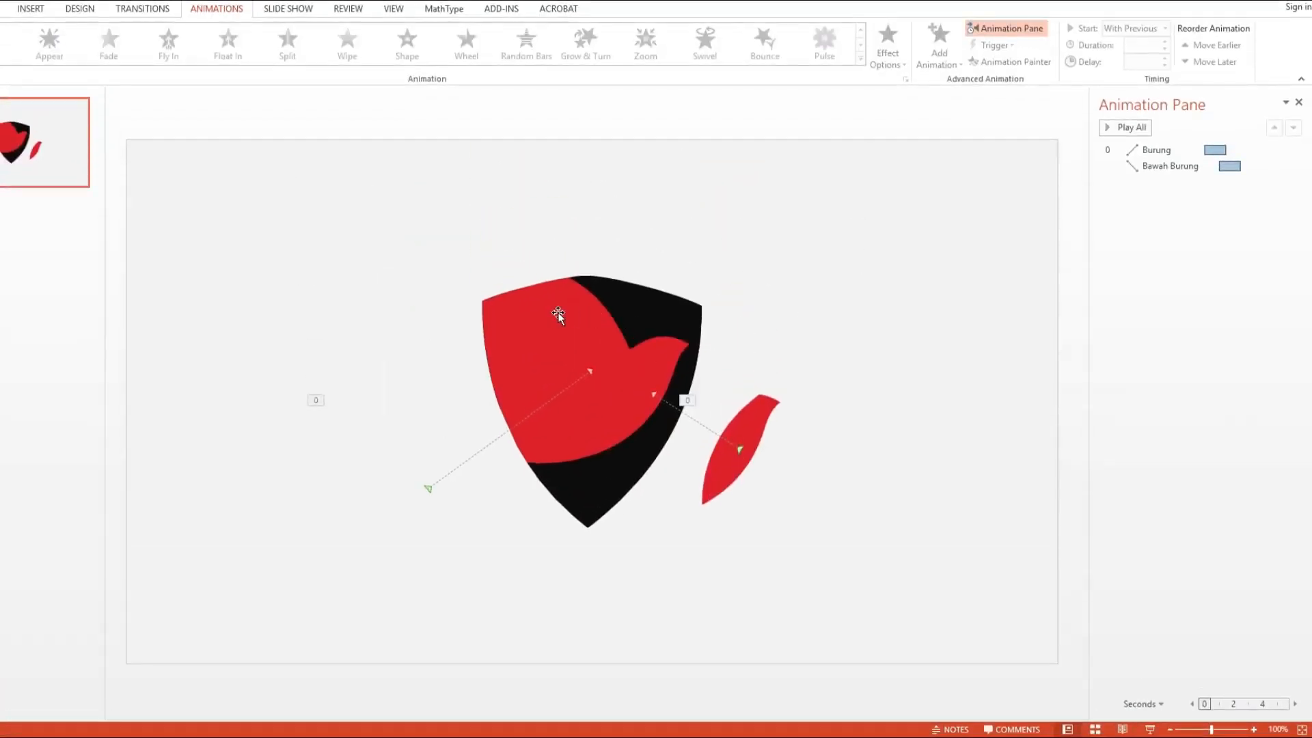
Step: Add a Fade entrance animation to the red shield (Perisai Merah) and set it to start With Previous
{"action": "left_click", "coordinate": [558, 314]}
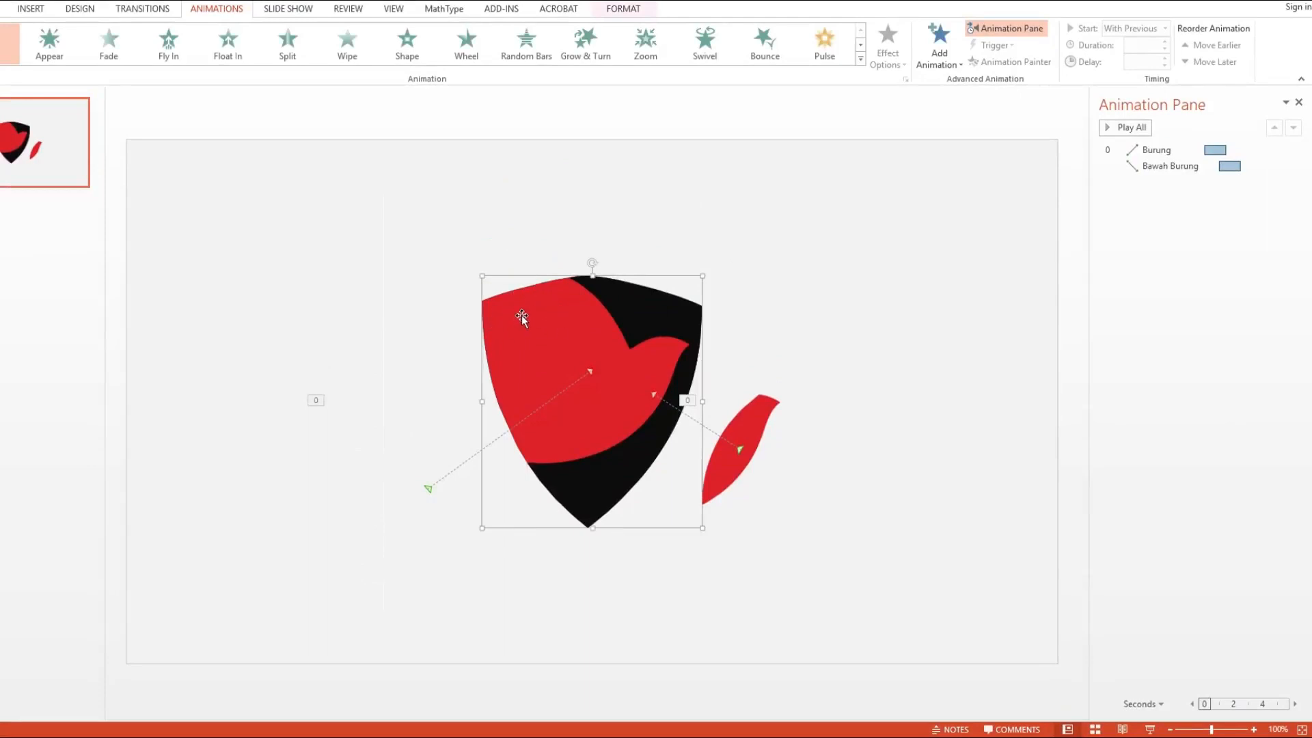
{"action": "left_click", "coordinate": [935, 54]}
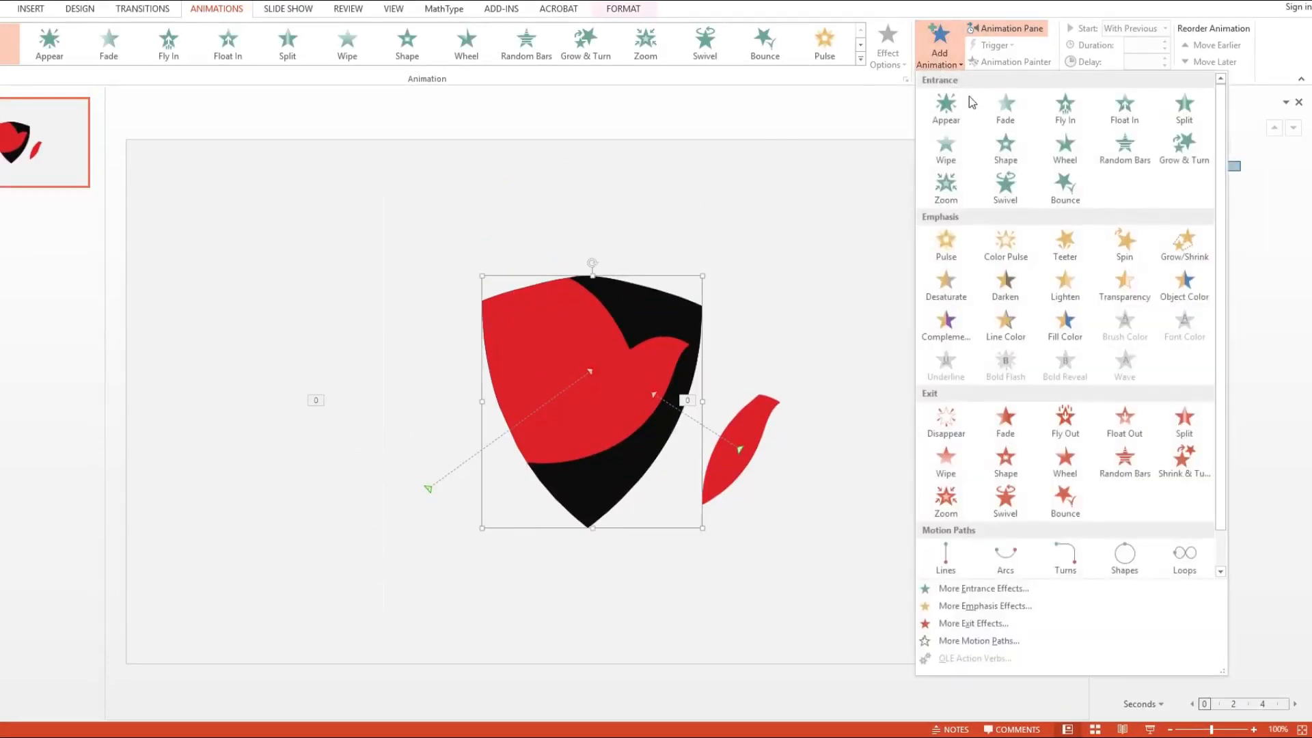
{"action": "left_click", "coordinate": [1005, 106]}
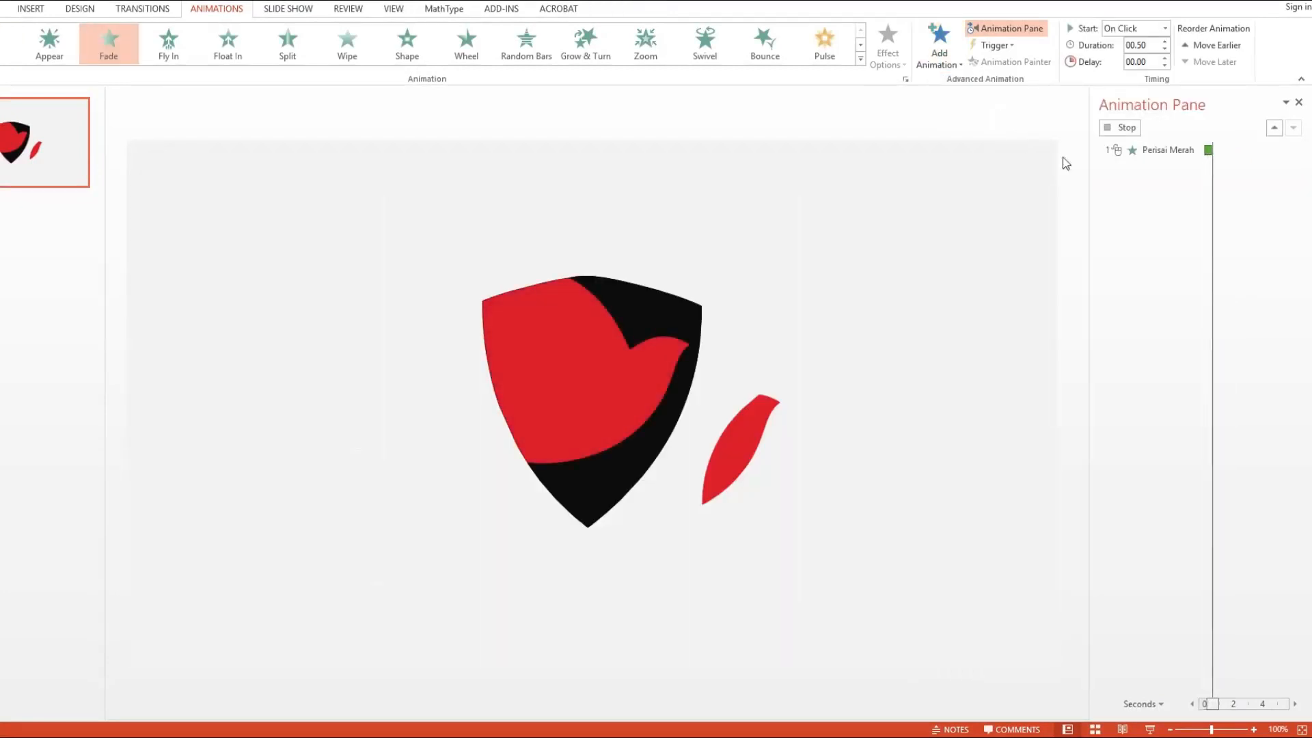
{"action": "right_click", "coordinate": [1165, 183]}
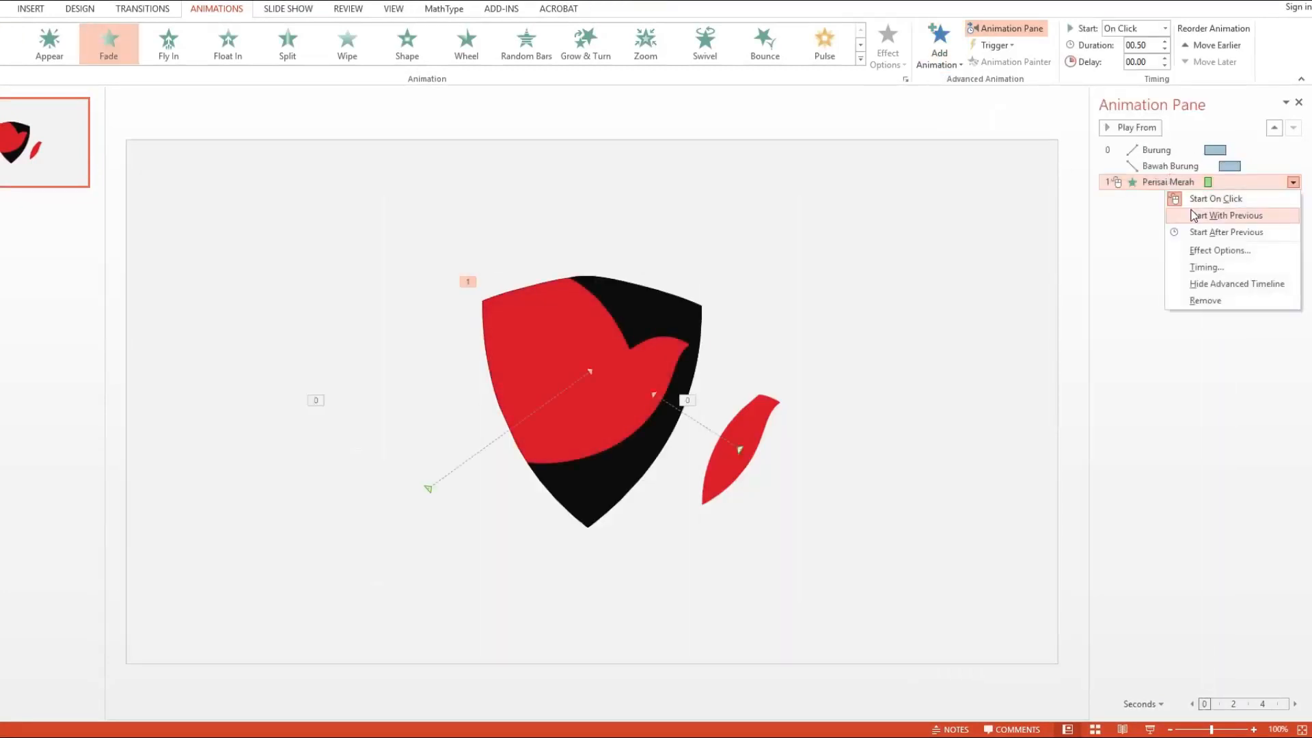
{"action": "left_click", "coordinate": [1195, 217]}
Step: Set the Perisai Merah fade to a duration of 1 second and a delay of 1.5 seconds, and leave nothing selected
{"action": "left_click", "coordinate": [1138, 45]}
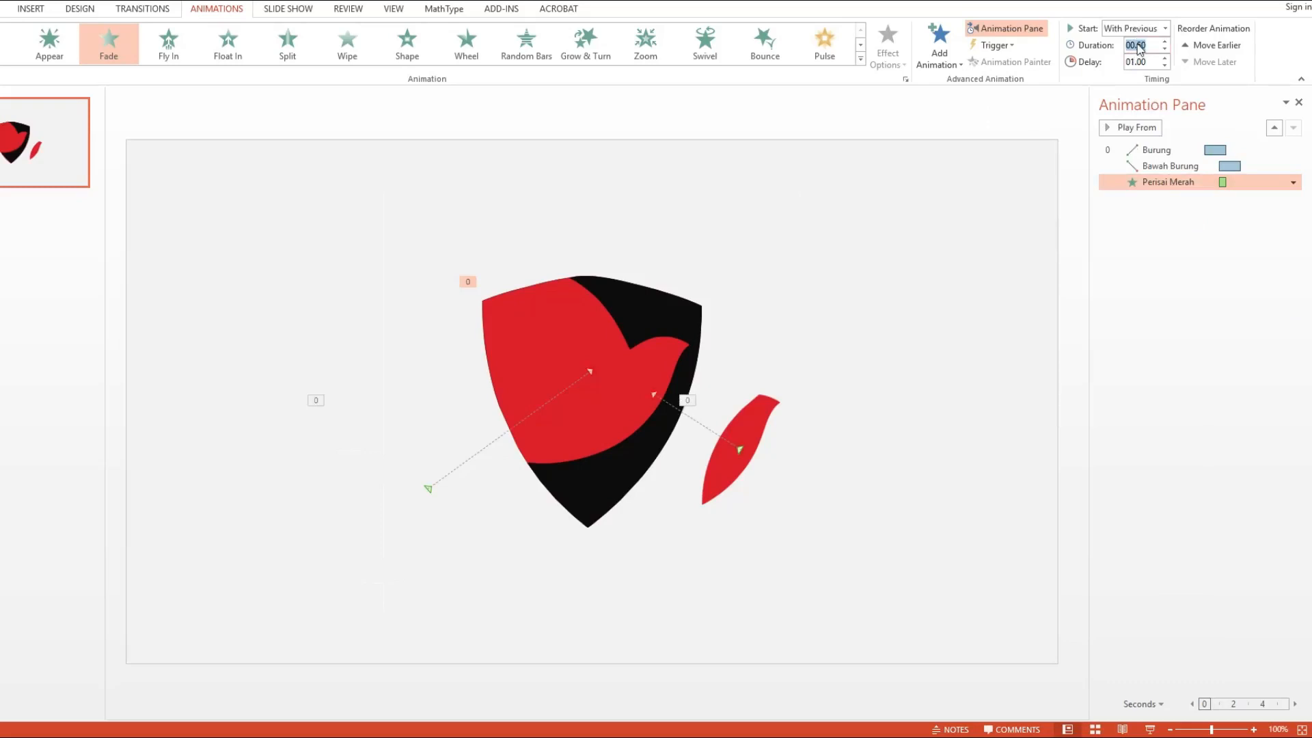
{"action": "type", "text": "1"}
{"action": "key", "text": "Return"}
{"action": "left_click", "coordinate": [1146, 64]}
{"action": "type", "text": "1.5"}
{"action": "key", "text": "Return"}
{"action": "left_click", "coordinate": [948, 239]}
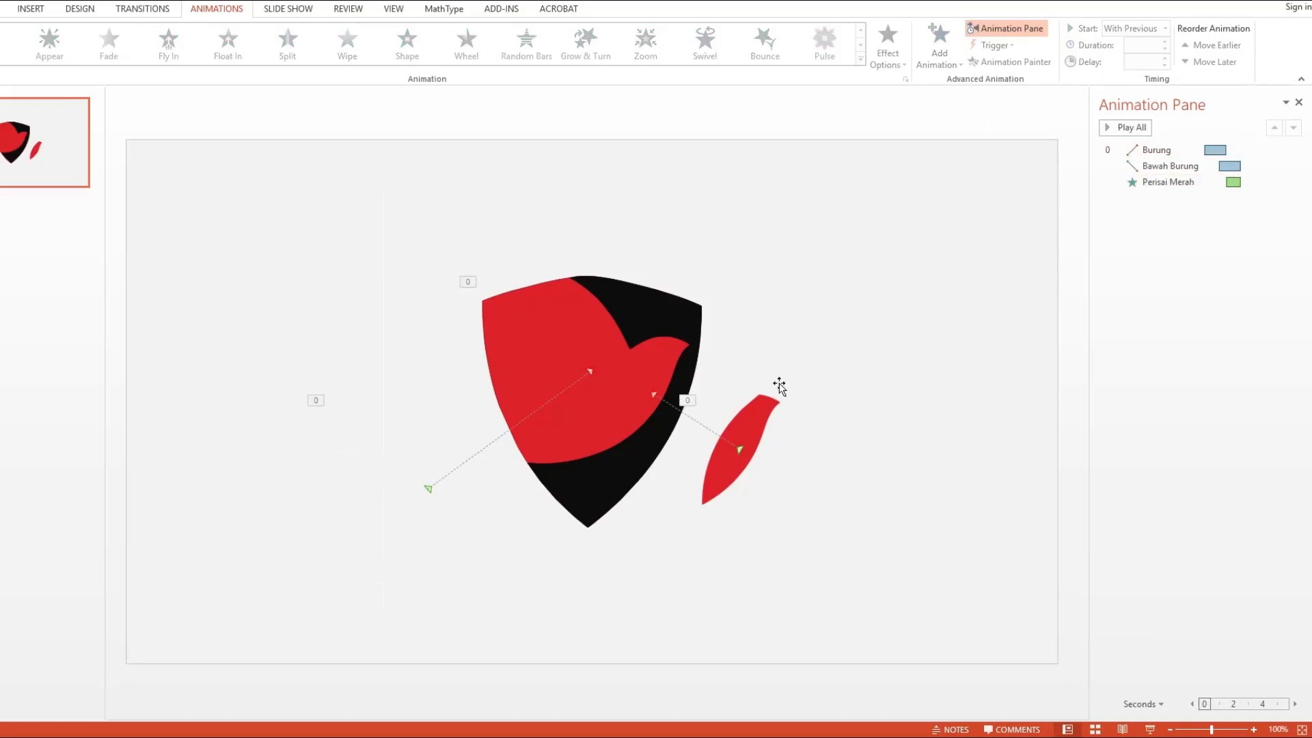
Step: Move the Tutup Area object to the front of the slide's stacking order, above Tutup Burung
{"action": "left_click", "coordinate": [756, 411]}
{"action": "left_click", "coordinate": [635, 8]}
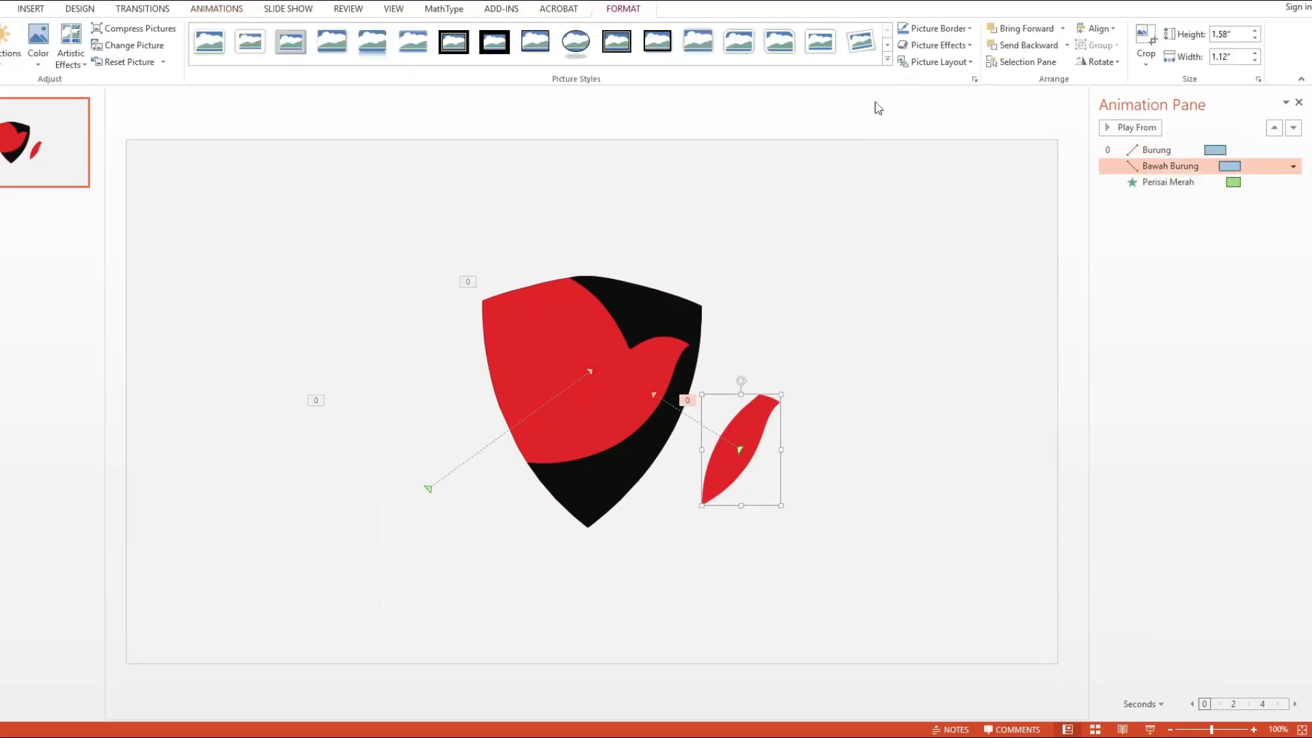
{"action": "left_click", "coordinate": [1027, 63]}
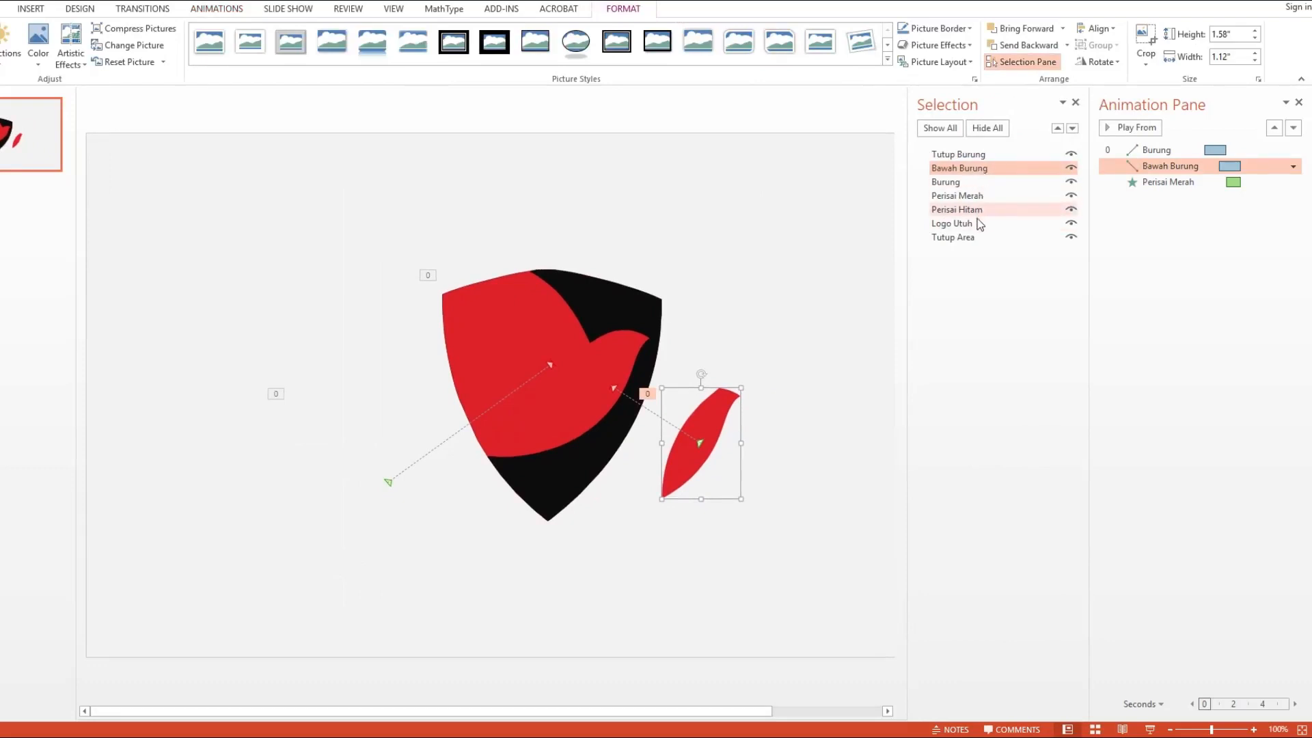
{"action": "left_click", "coordinate": [962, 238]}
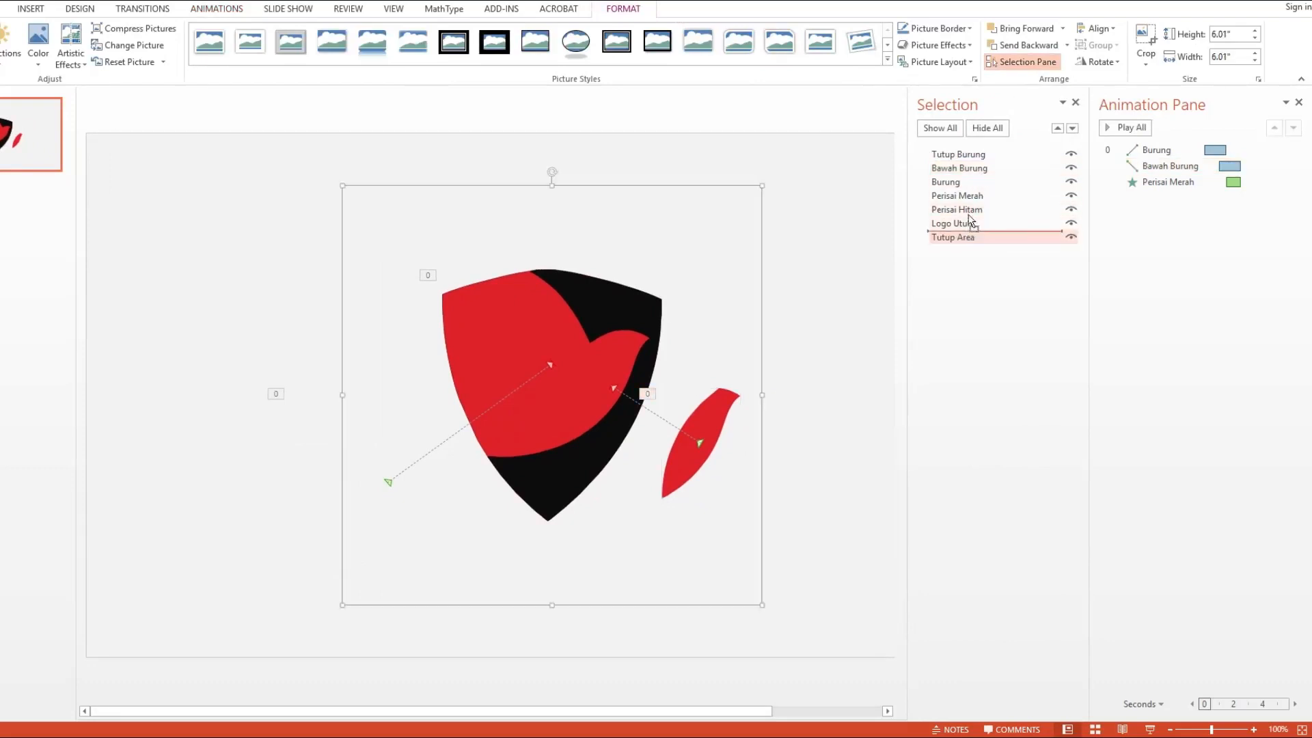
{"action": "left_click_drag", "start_coordinate": [970, 158], "coordinate": [968, 157]}
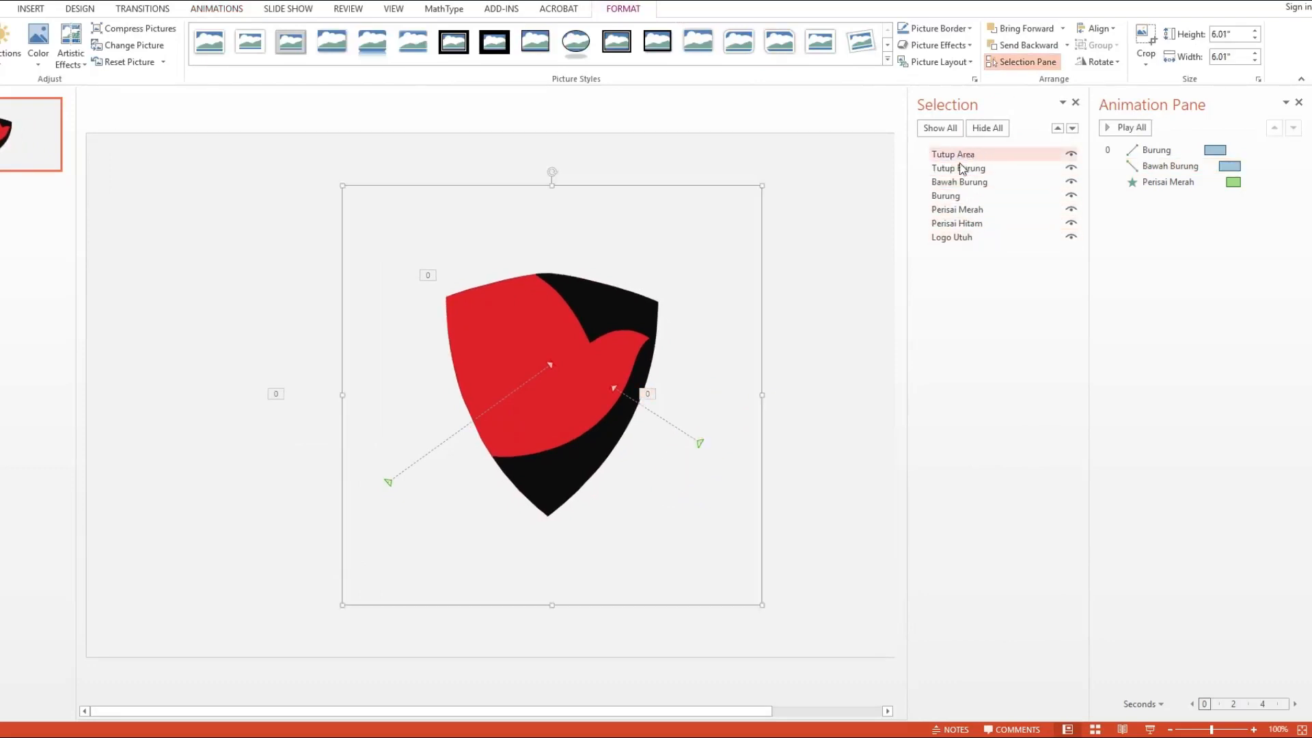
Step: Delete the Logo Utuh picture from the slide and preview all the animations
{"action": "left_click", "coordinate": [963, 237]}
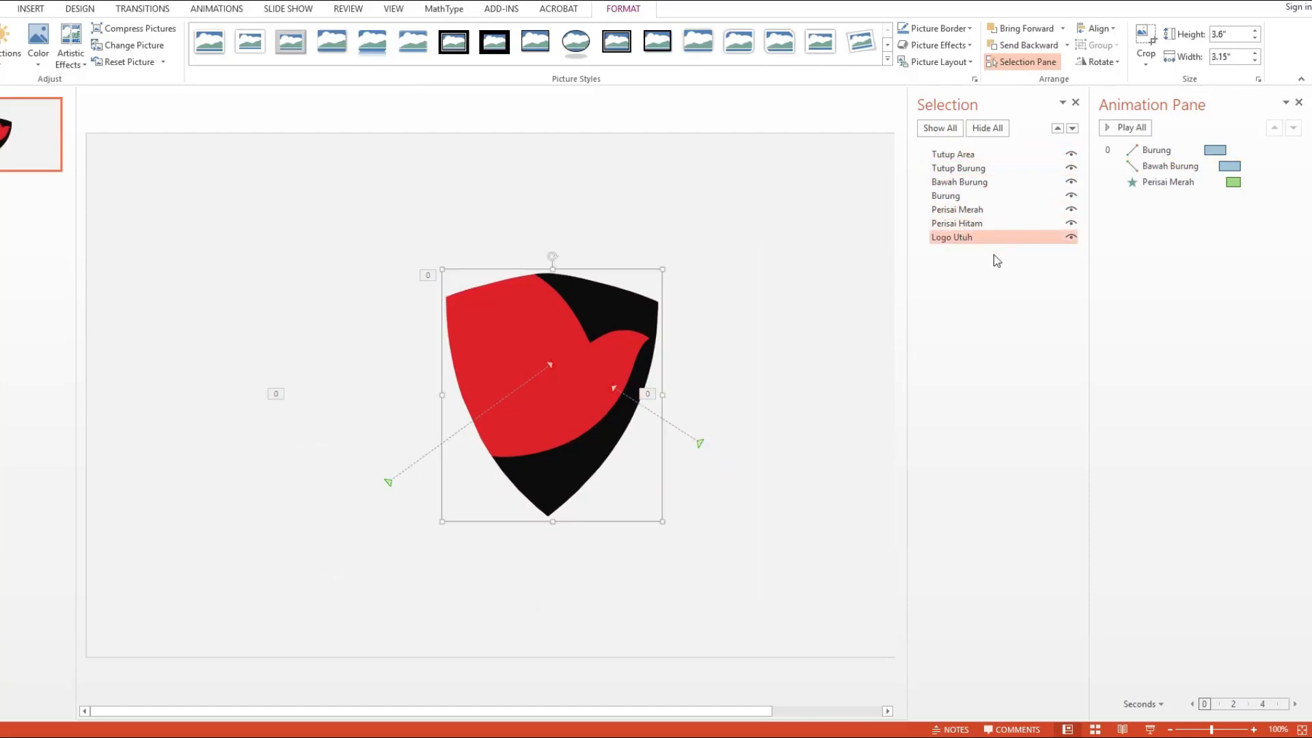
{"action": "key", "text": "Delete"}
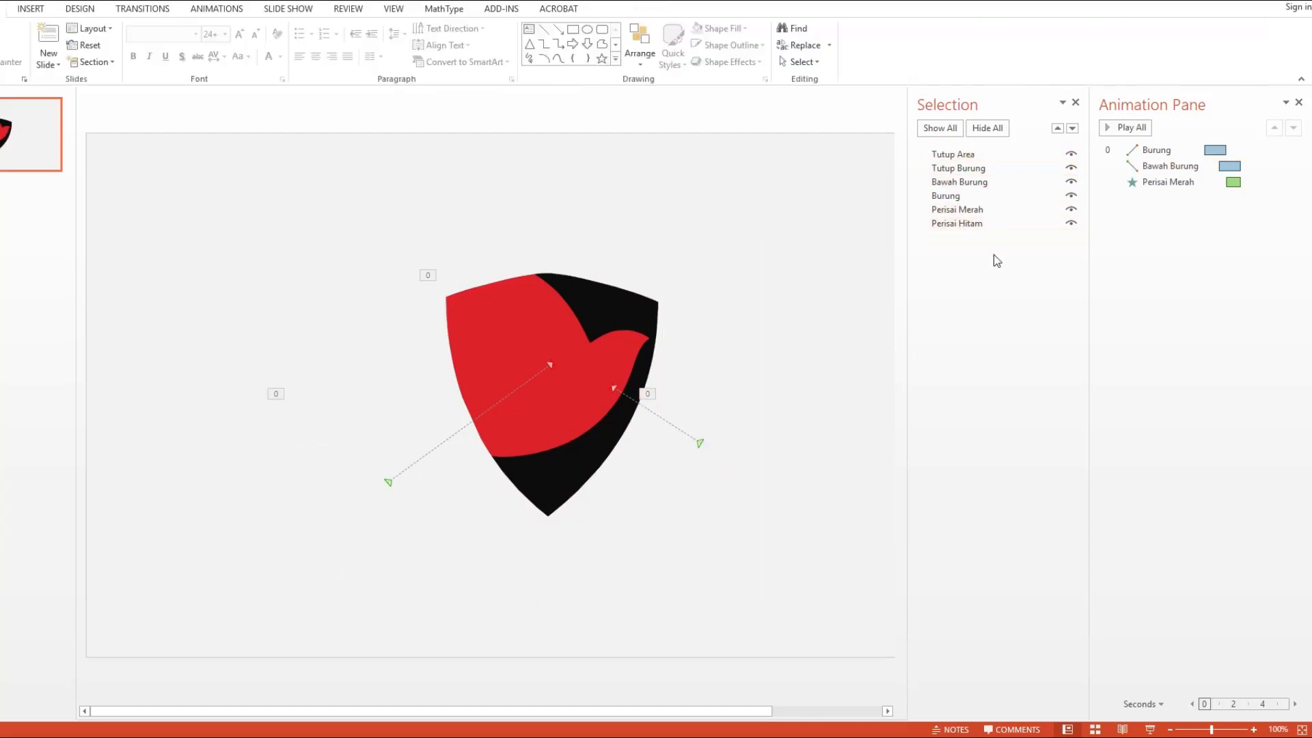
{"action": "left_click", "coordinate": [1076, 102]}
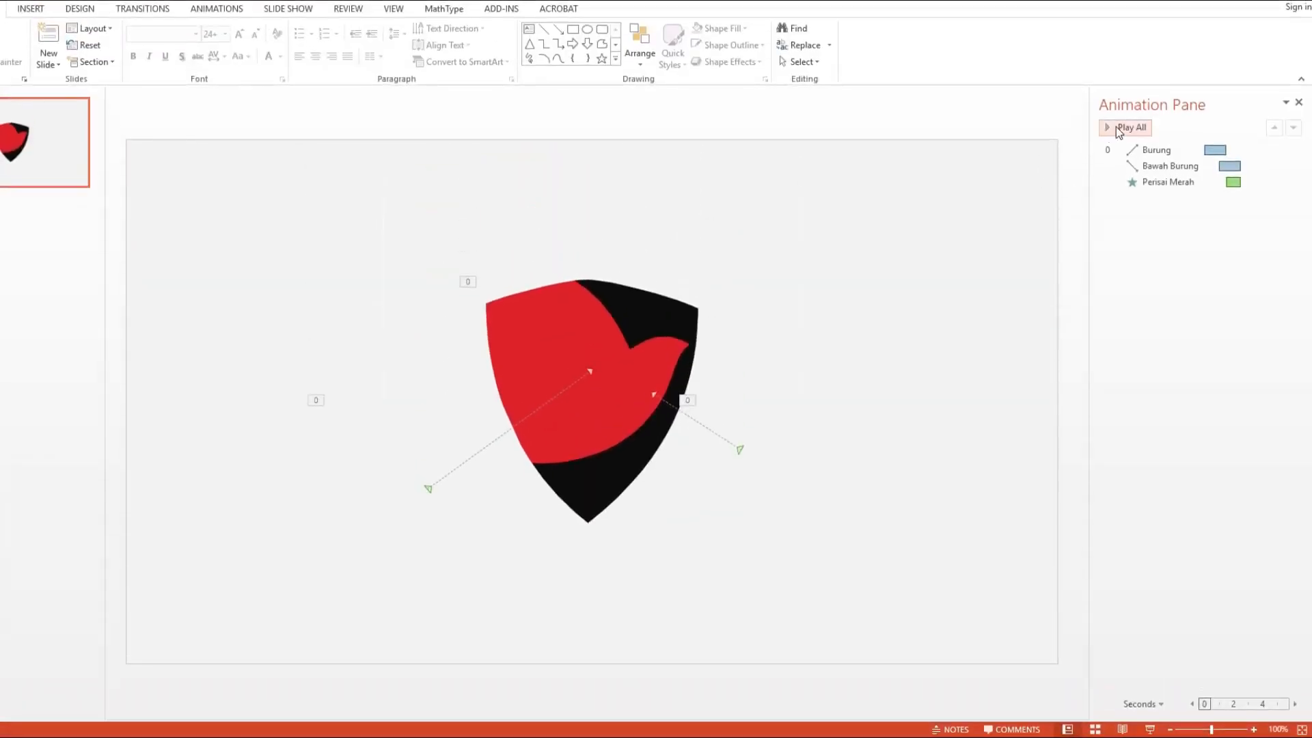
{"action": "left_click", "coordinate": [1116, 126]}
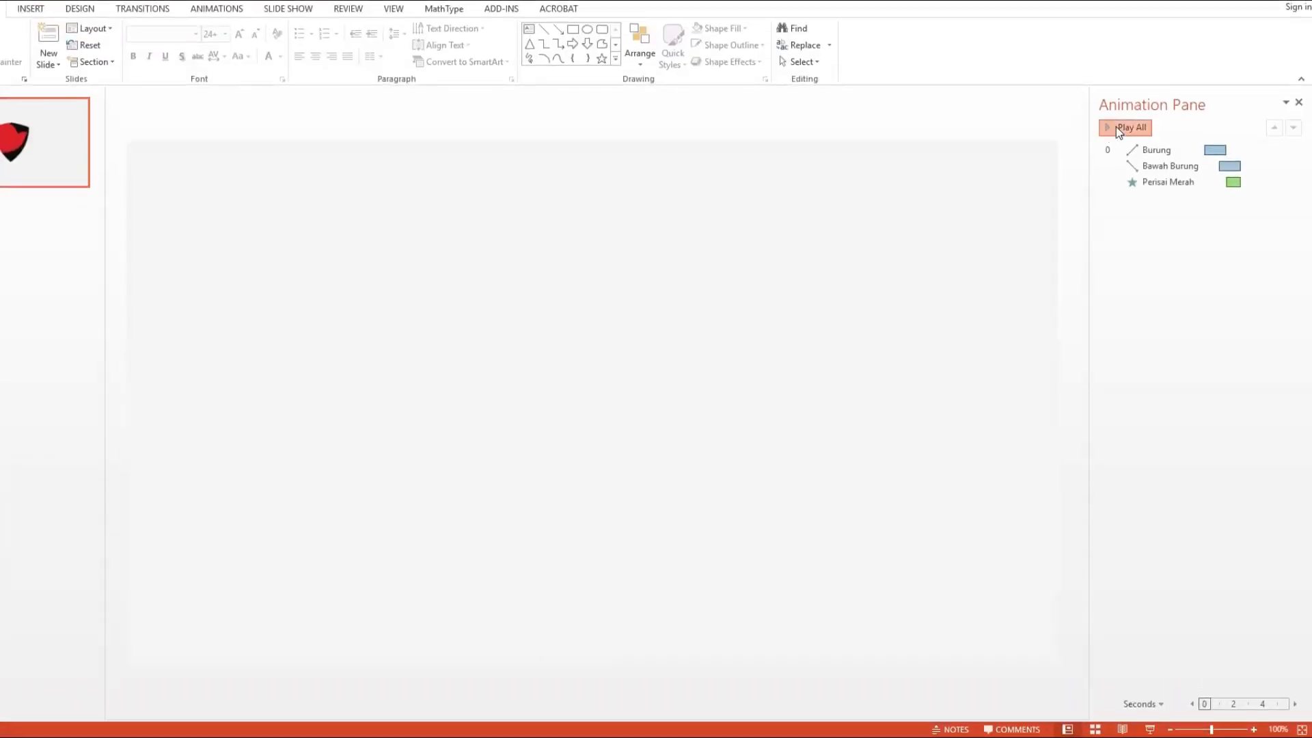